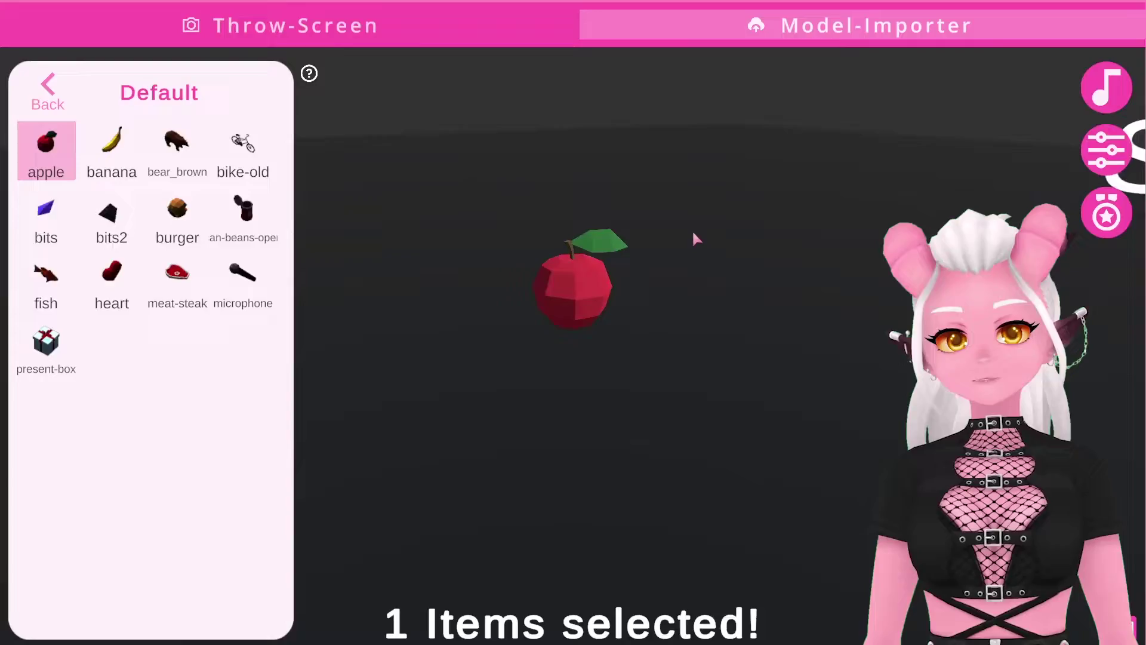
- Preview the default items: banana, brown bear, old bike, burger, bits, bits2, bean can and fish
{"action": "left_click", "coordinate": [117, 149]}
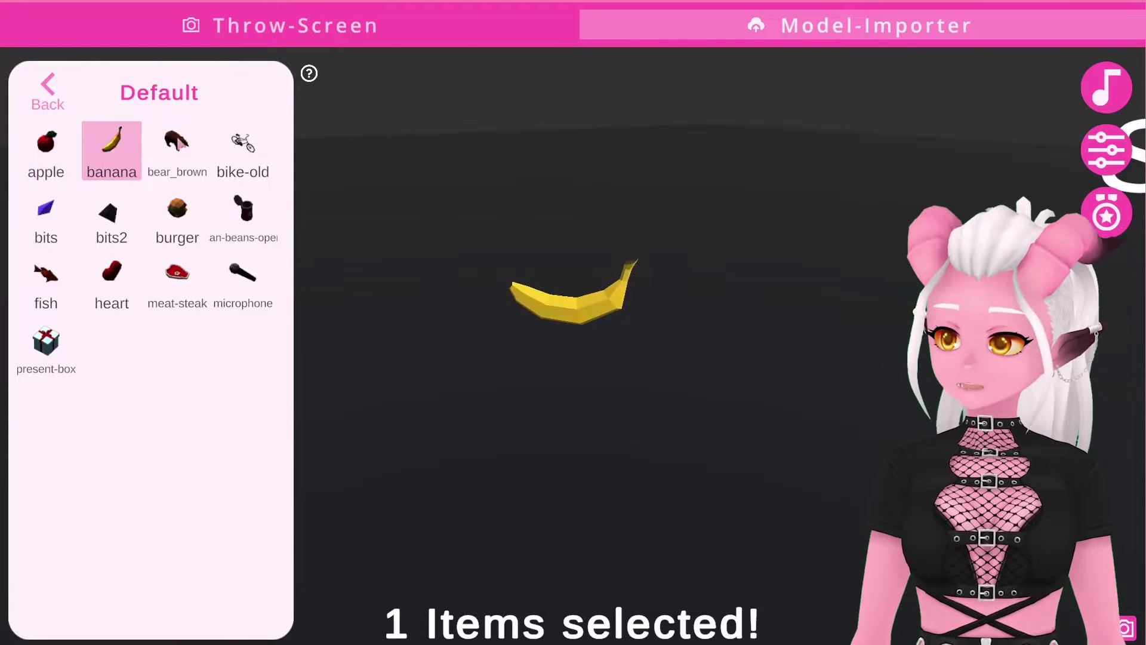
{"action": "left_click", "coordinate": [178, 143]}
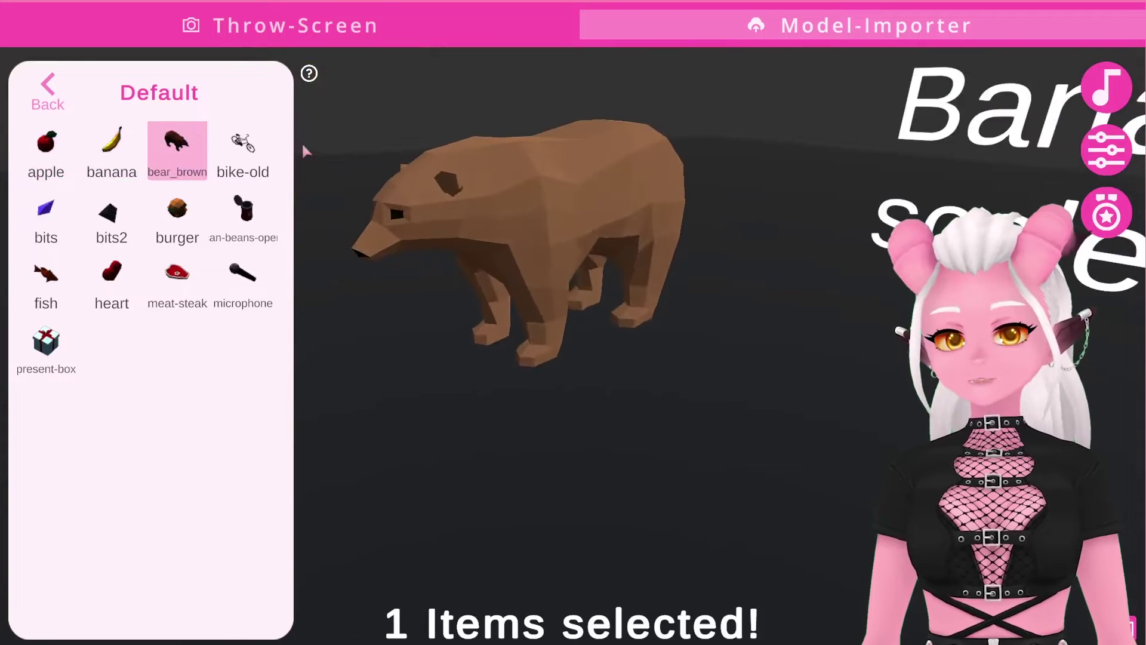
{"action": "left_click", "coordinate": [244, 146]}
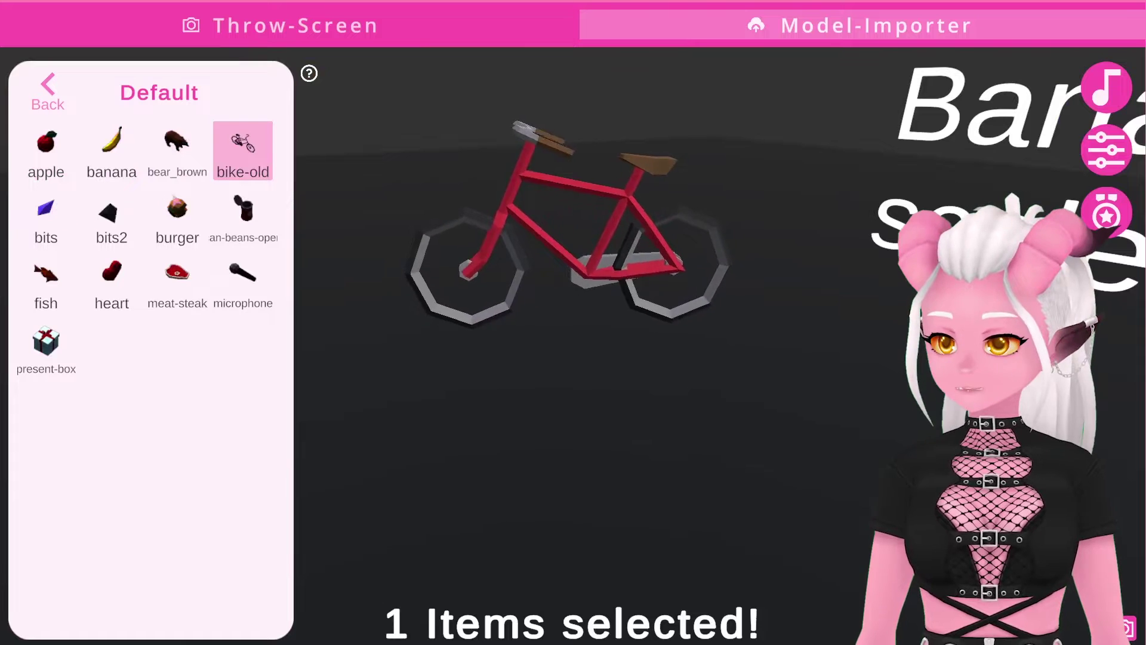
{"action": "left_click", "coordinate": [177, 212]}
{"action": "left_click", "coordinate": [46, 212]}
{"action": "left_click", "coordinate": [112, 212]}
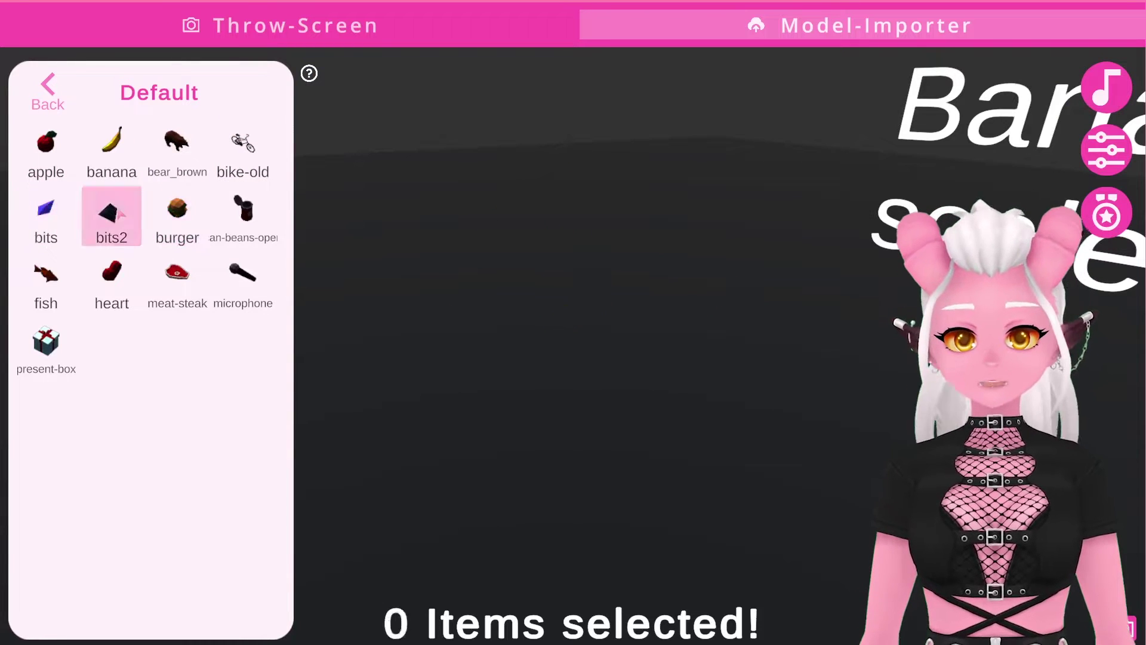
{"action": "left_click", "coordinate": [245, 210]}
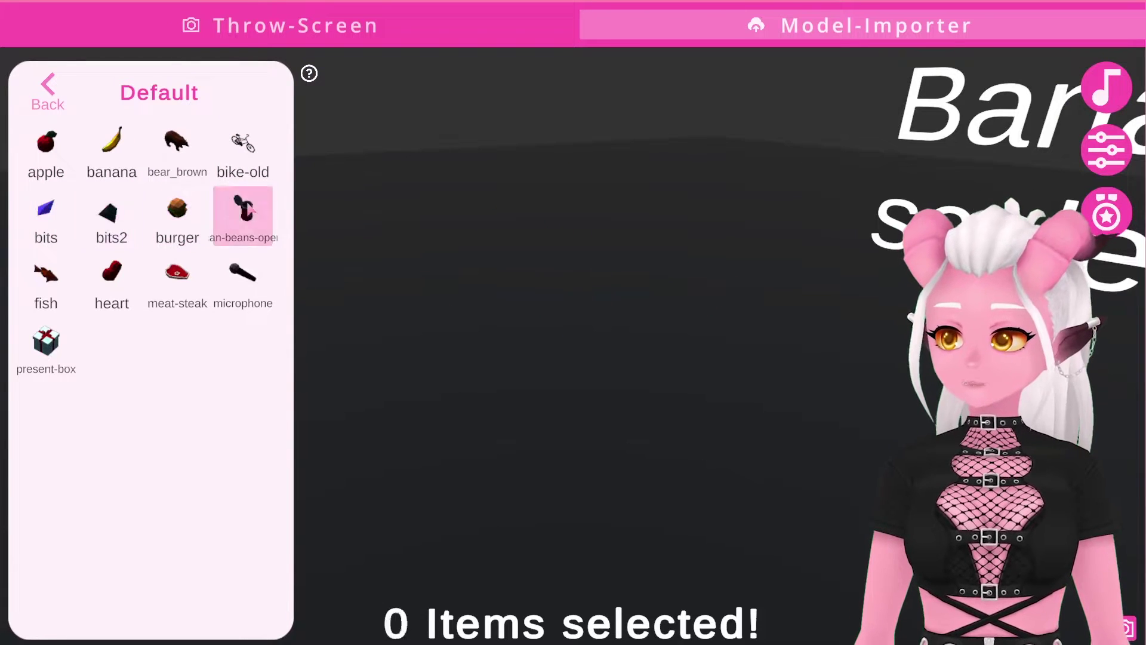
{"action": "left_click", "coordinate": [50, 288]}
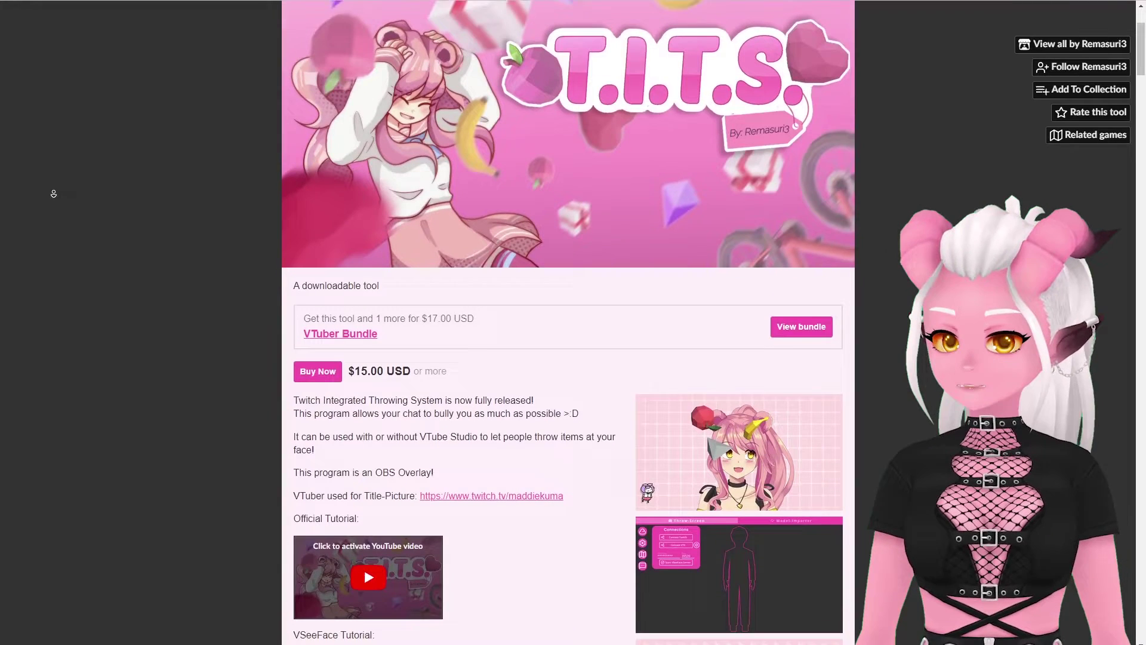
{"action": "scroll", "coordinate": [54, 194], "scroll_direction": "down", "scroll_amount": 3}
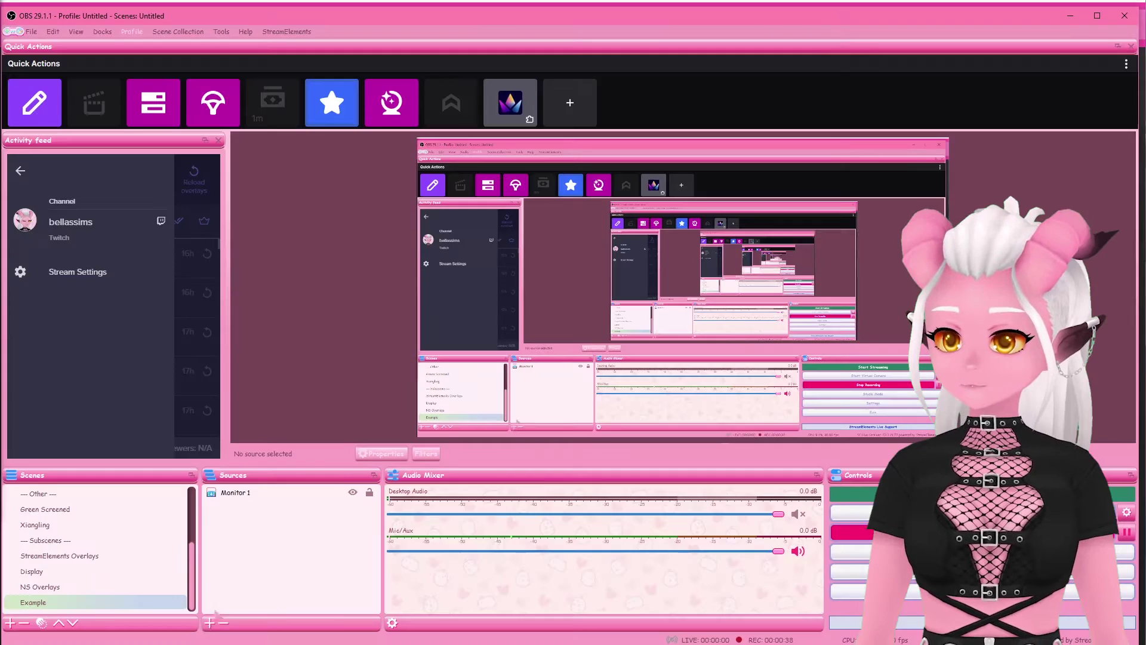
- In OBS, add a Game Capture source named 'Twitch Integrated Throwing System'
{"action": "left_click", "coordinate": [210, 623]}
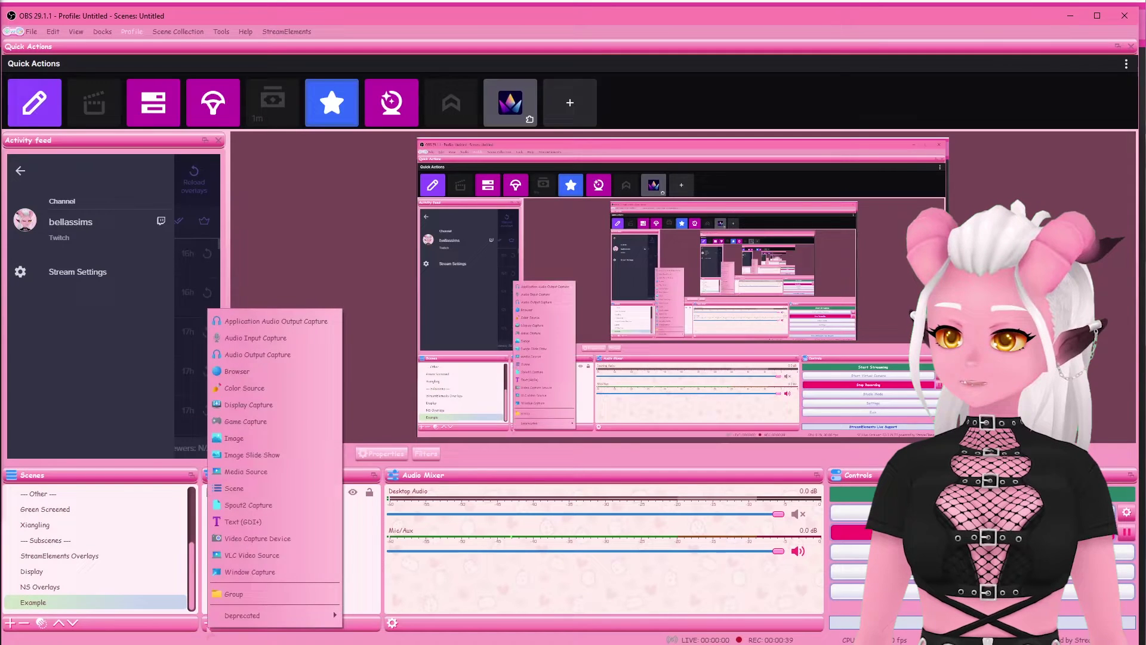
{"action": "left_click", "coordinate": [246, 421]}
{"action": "type", "text": "Twitch Int"}
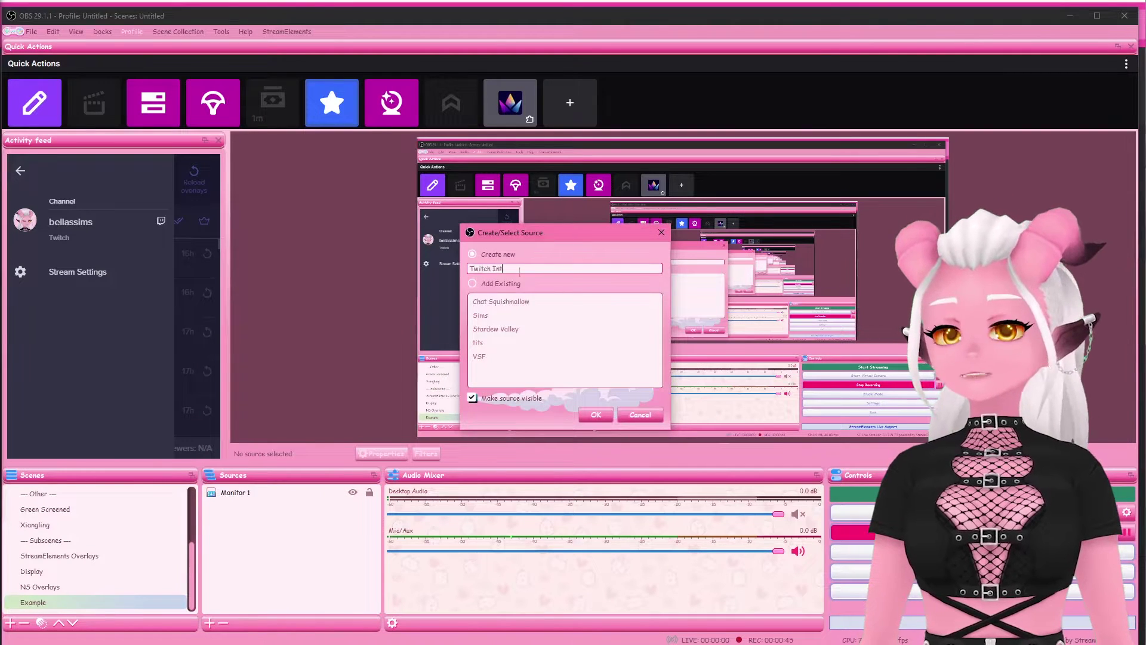
{"action": "type", "text": "egrated Throwing System"}
{"action": "key", "text": "Return"}
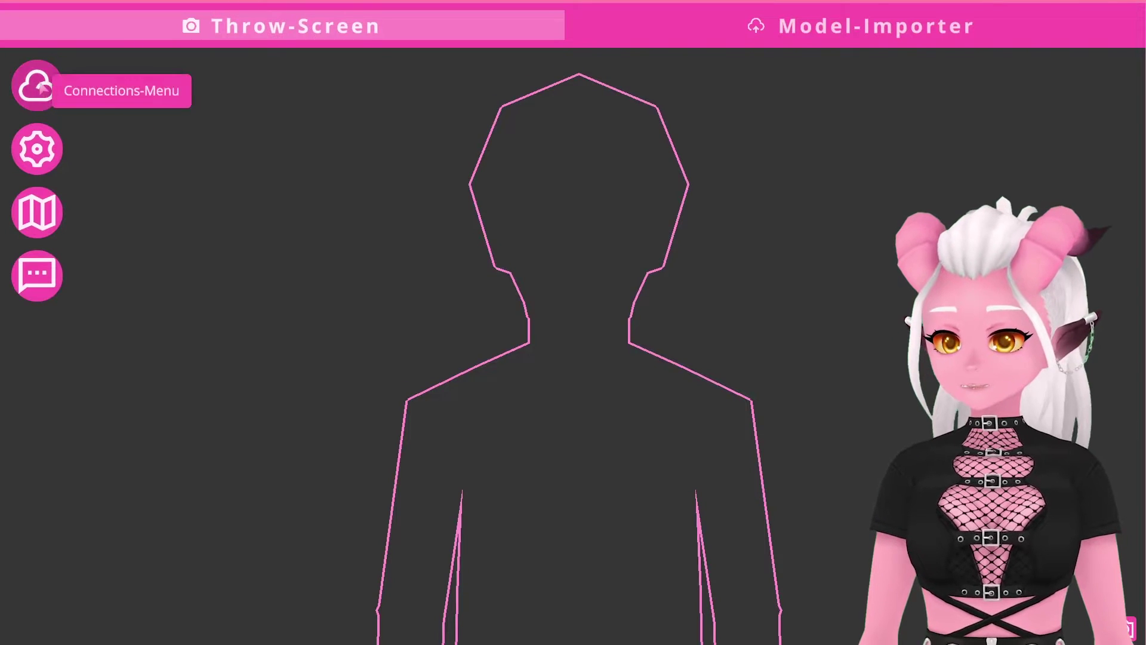
- Open the cloud Connections menu on the Throw-Screen to see Twitch, VTube Studio and VSeeFace links
{"action": "left_click", "coordinate": [42, 87]}
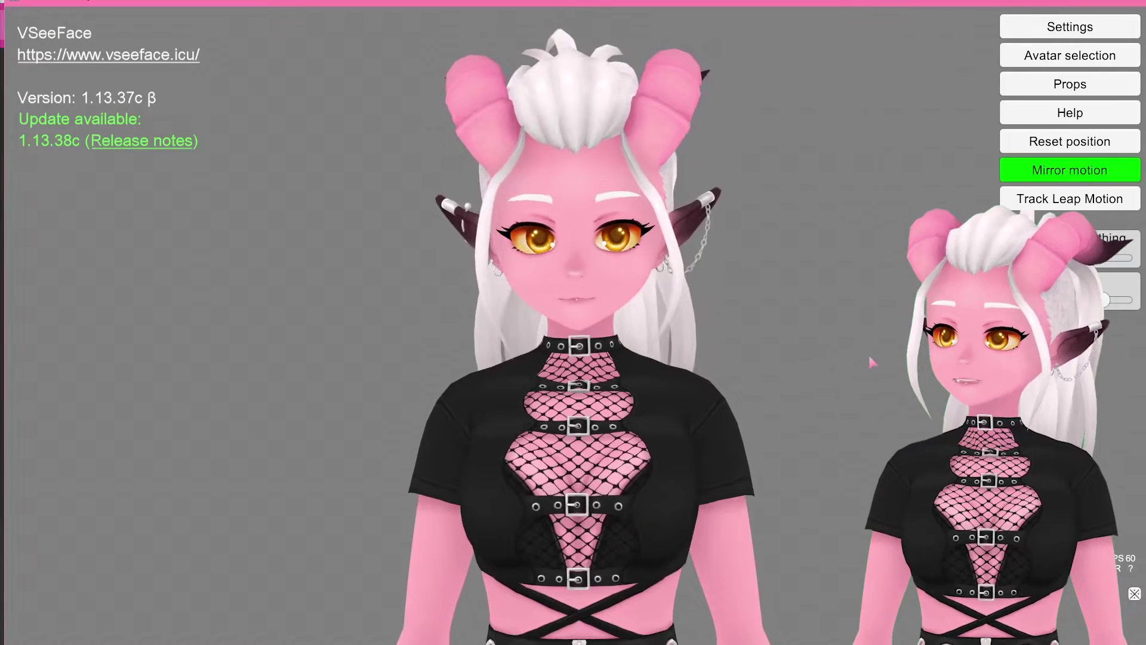
- In VSeeFace General settings, enable the OSC/VMC receiver
{"action": "left_click", "coordinate": [1069, 27]}
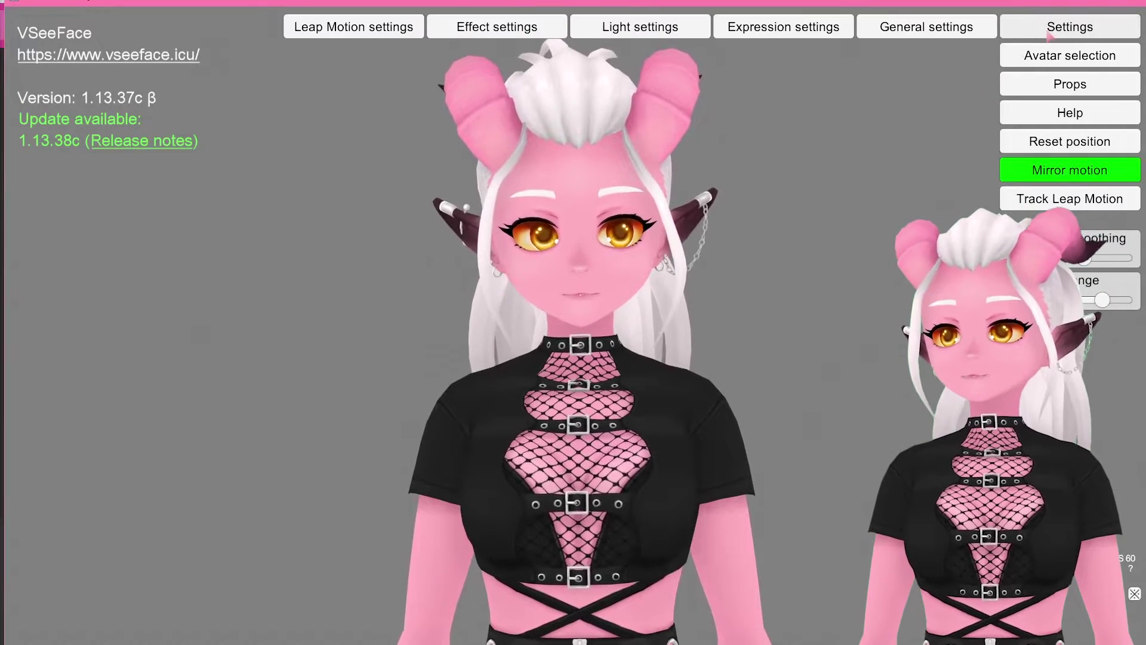
{"action": "left_click", "coordinate": [922, 28]}
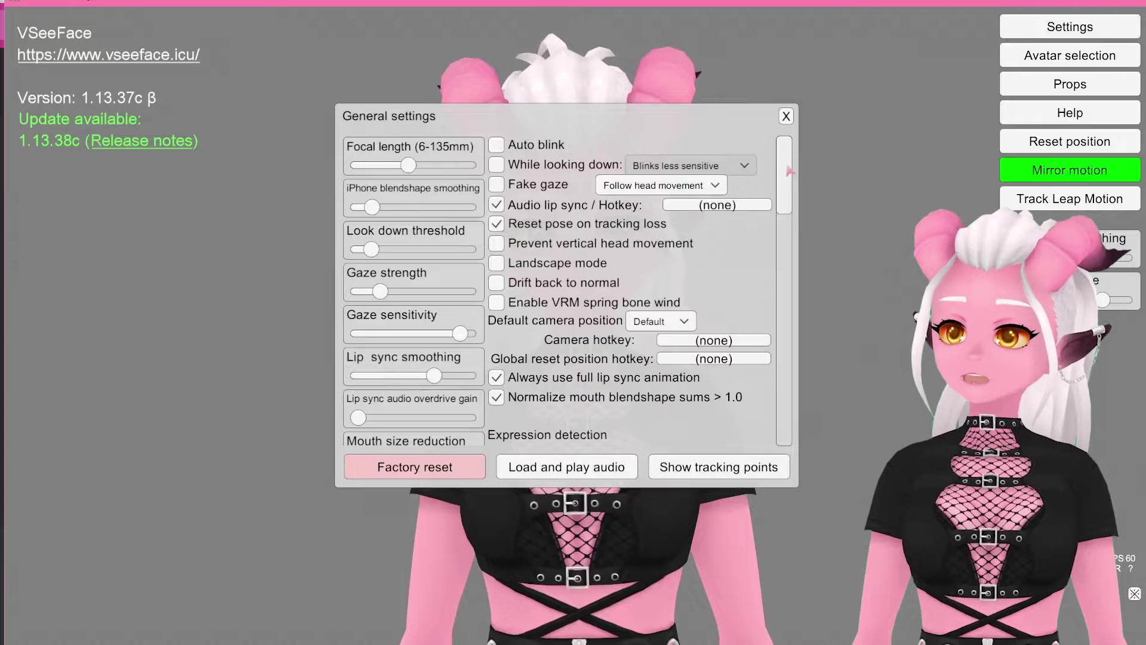
{"action": "left_click_drag", "start_coordinate": [790, 171], "coordinate": [815, 337]}
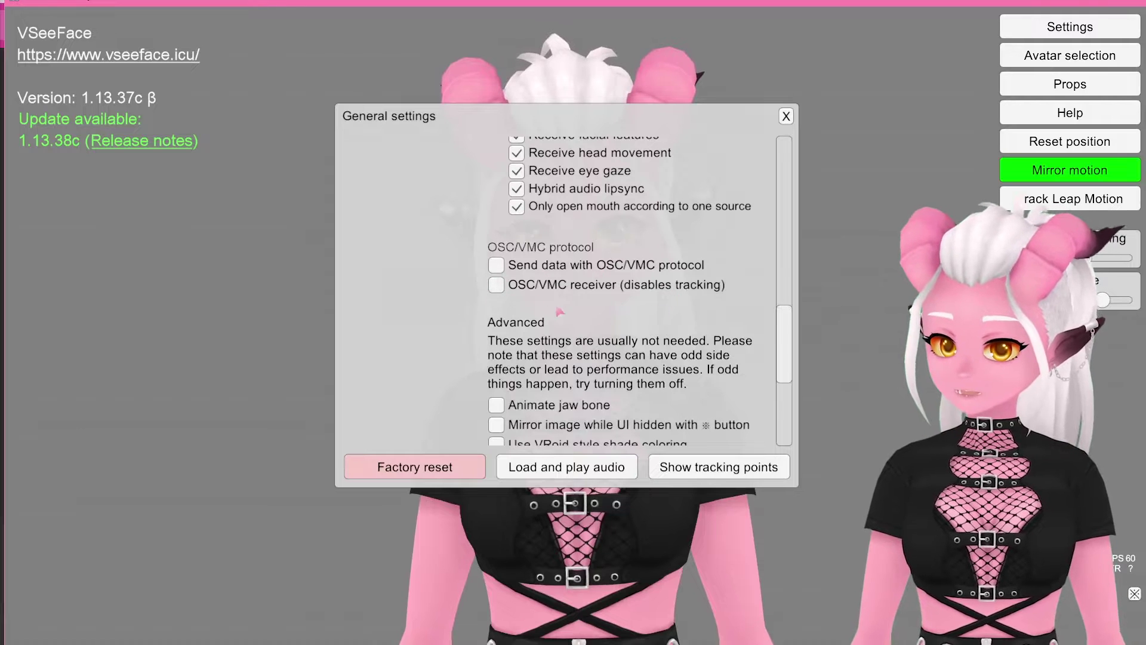
{"action": "left_click", "coordinate": [504, 289]}
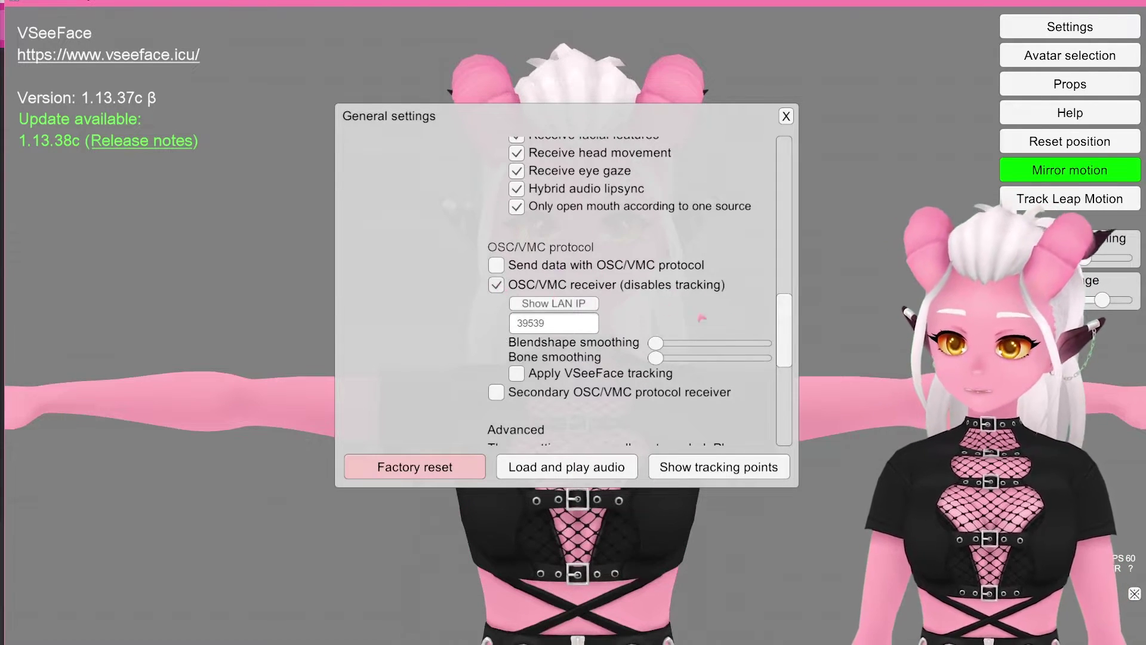
- Turn on Apply VSeeFace tracking, check port 39539, and start the VSF server in T.I.T.S
{"action": "scroll", "coordinate": [701, 318], "scroll_direction": "down", "scroll_amount": 3}
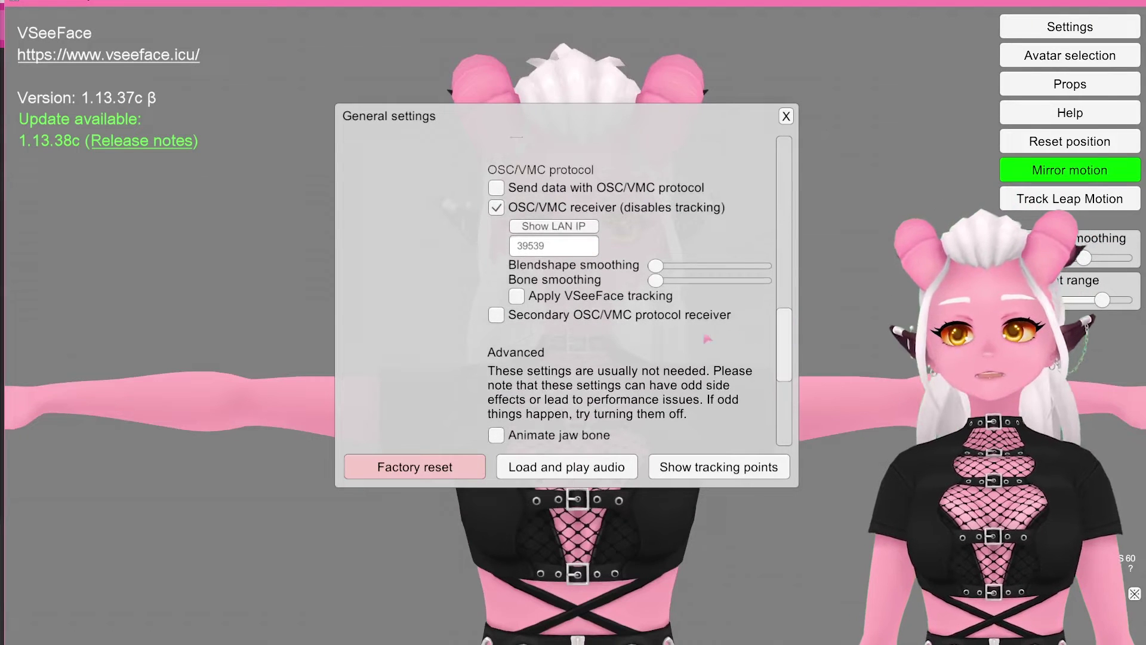
{"action": "left_click", "coordinate": [518, 298]}
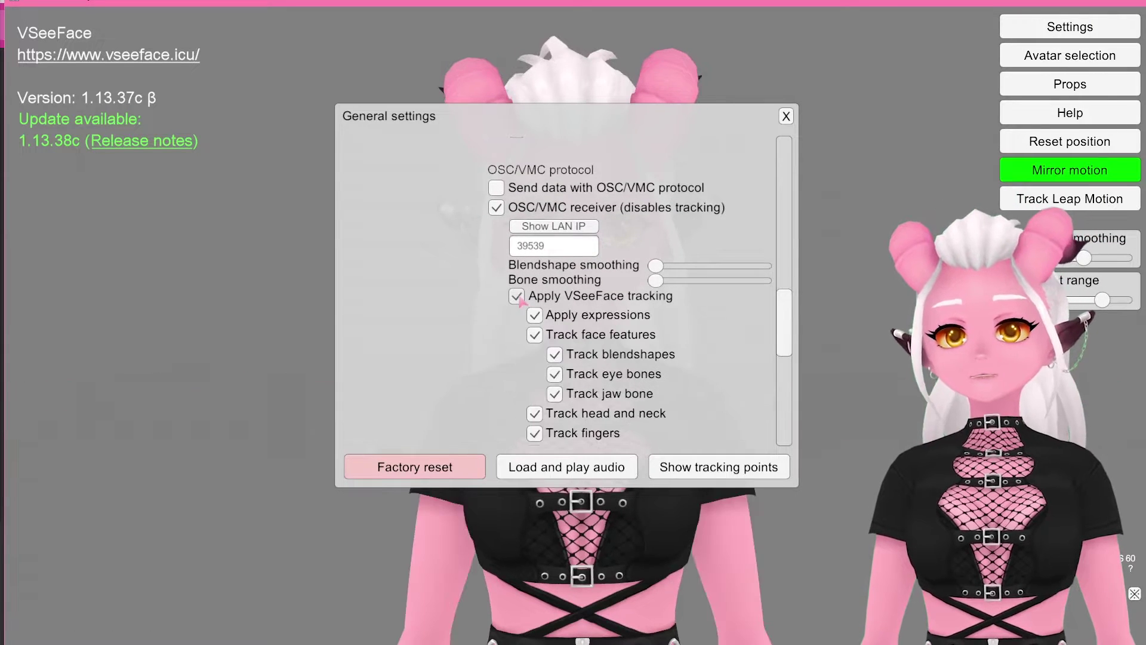
{"action": "left_click_drag", "start_coordinate": [791, 318], "coordinate": [796, 332]}
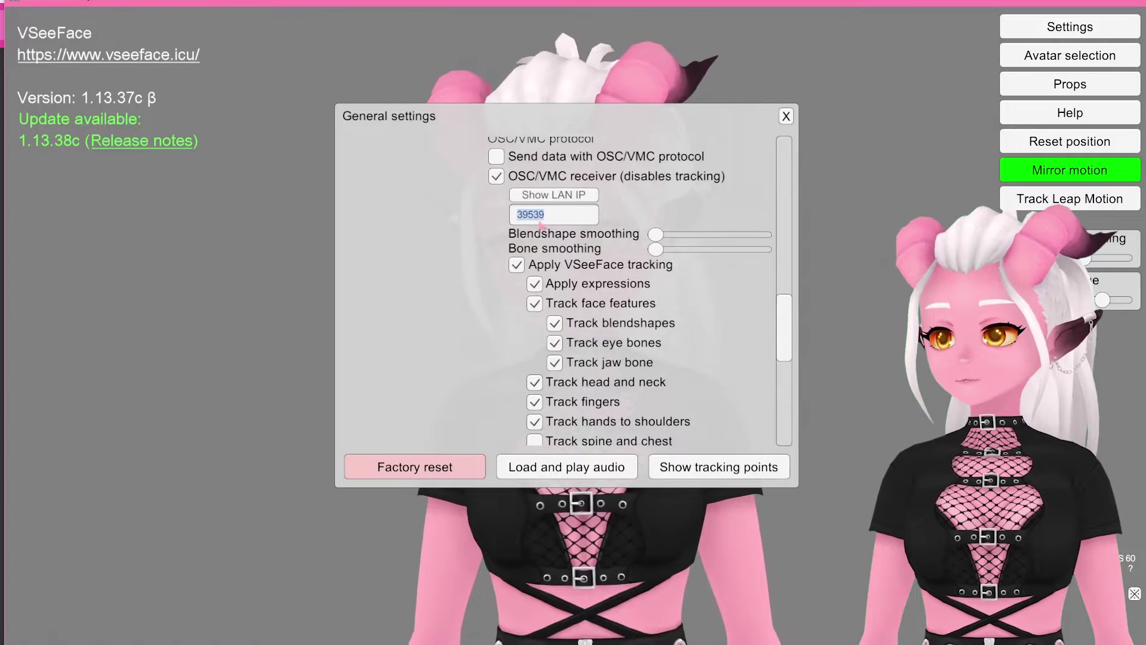
{"action": "left_click", "coordinate": [543, 222]}
{"action": "left_click", "coordinate": [204, 296]}
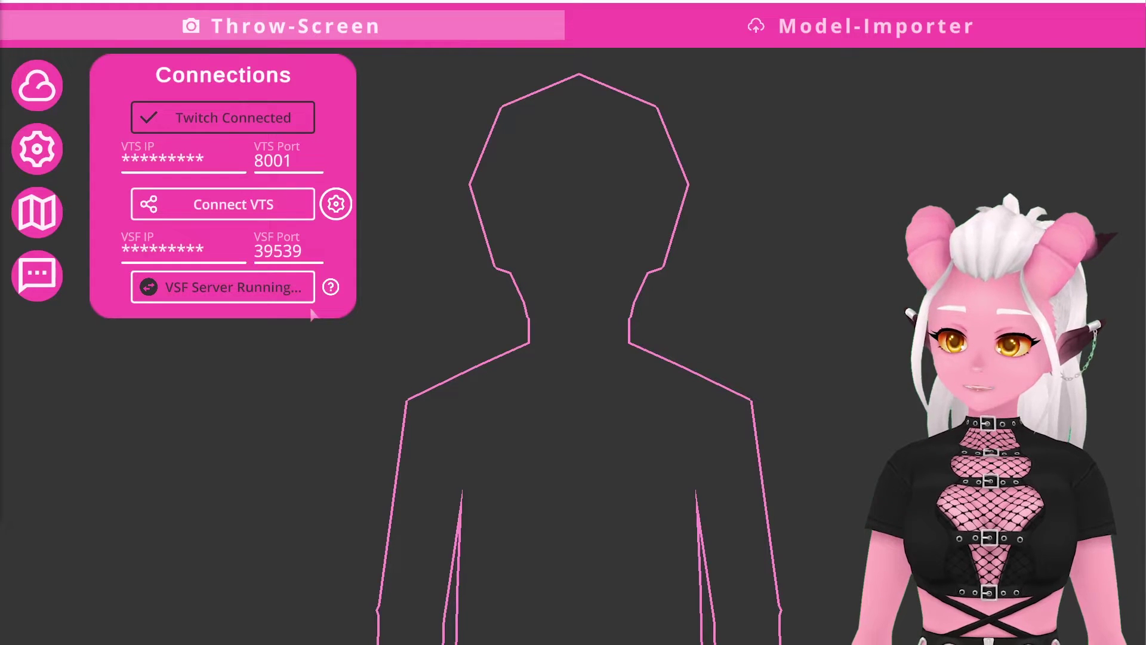
- In the Scenes menu, shift the Centre scene's X right and lower its Y to align the avatar
{"action": "left_click", "coordinate": [31, 212]}
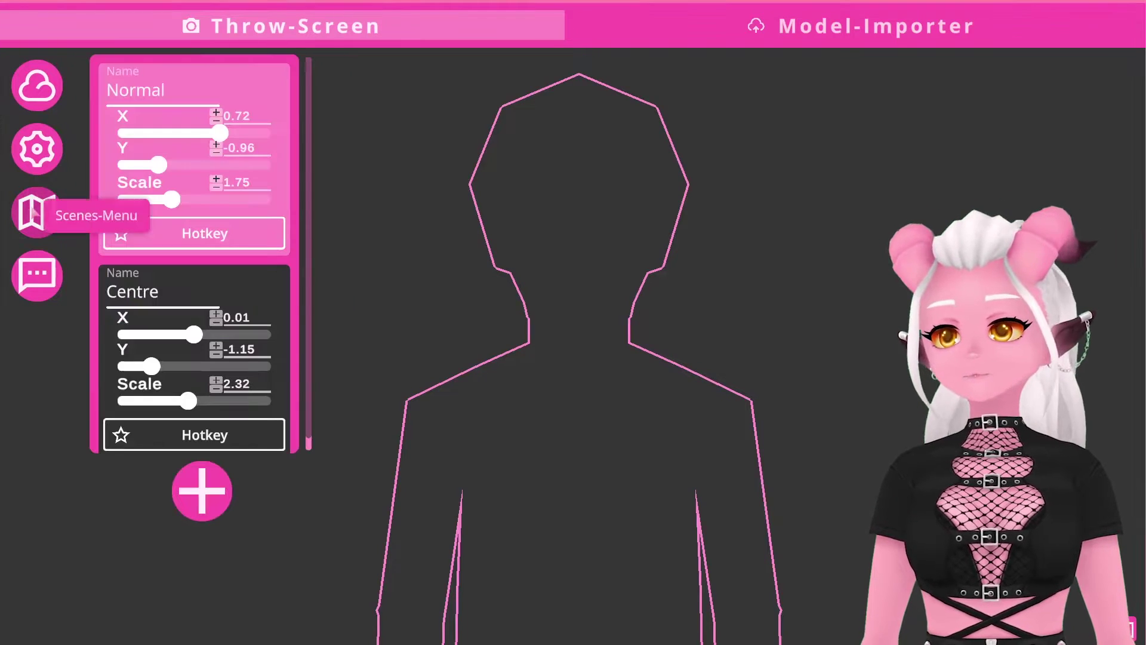
{"action": "left_click_drag", "start_coordinate": [194, 334], "coordinate": [220, 336]}
{"action": "left_click_drag", "start_coordinate": [170, 369], "coordinate": [153, 365]}
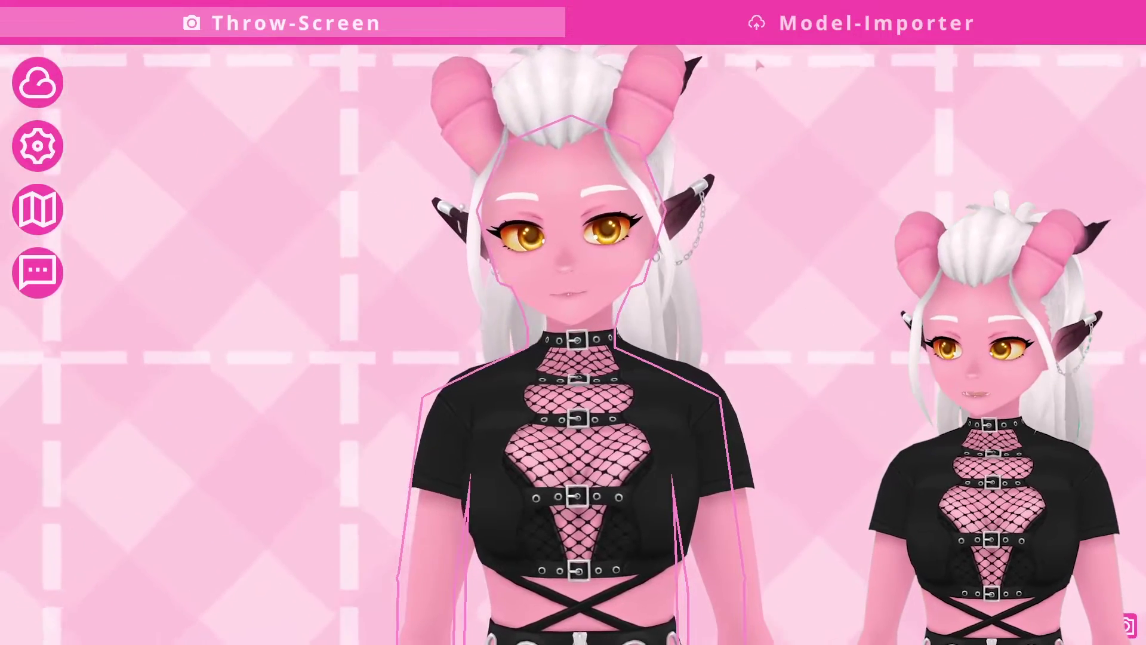
- Switch to the Model-Importer tab to show the Bonk, FFXIV, Stardew and other item folders
{"action": "left_click", "coordinate": [862, 27]}
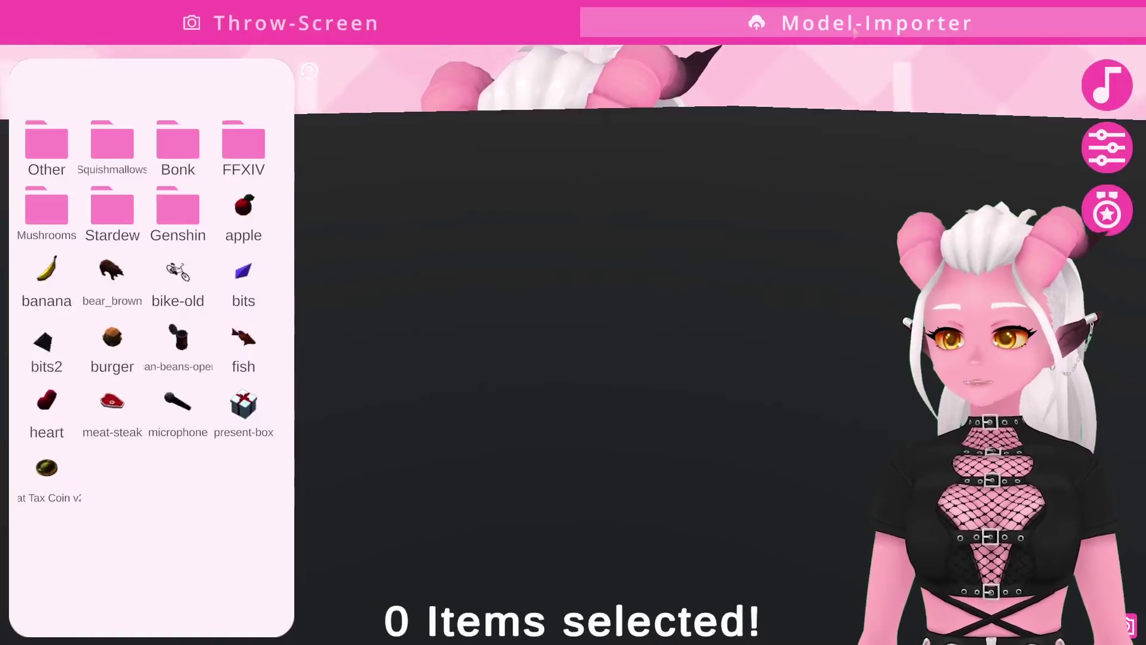
- Create a new item folder and rename it 'Default'
{"action": "right_click", "coordinate": [155, 517]}
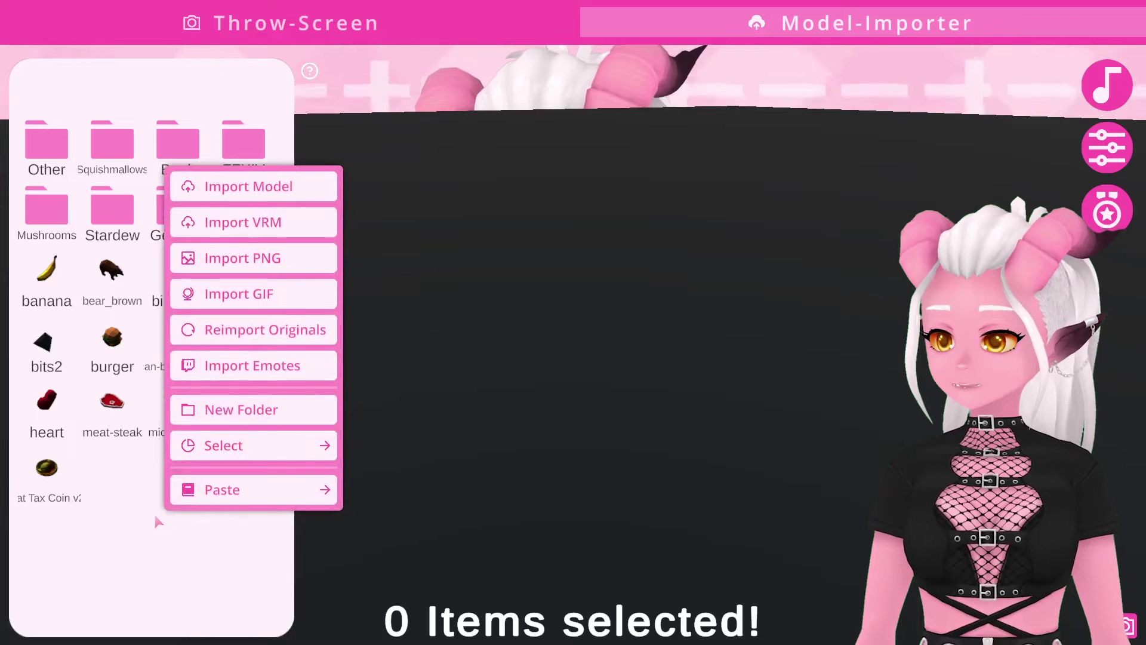
{"action": "left_click", "coordinate": [281, 418]}
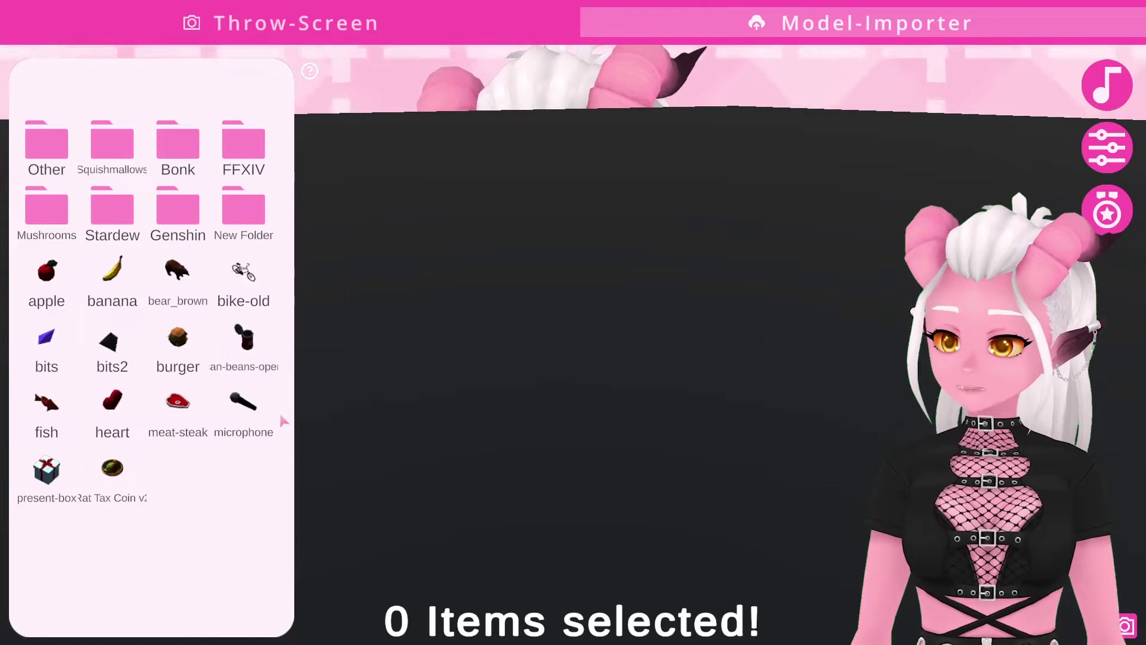
{"action": "right_click", "coordinate": [235, 224]}
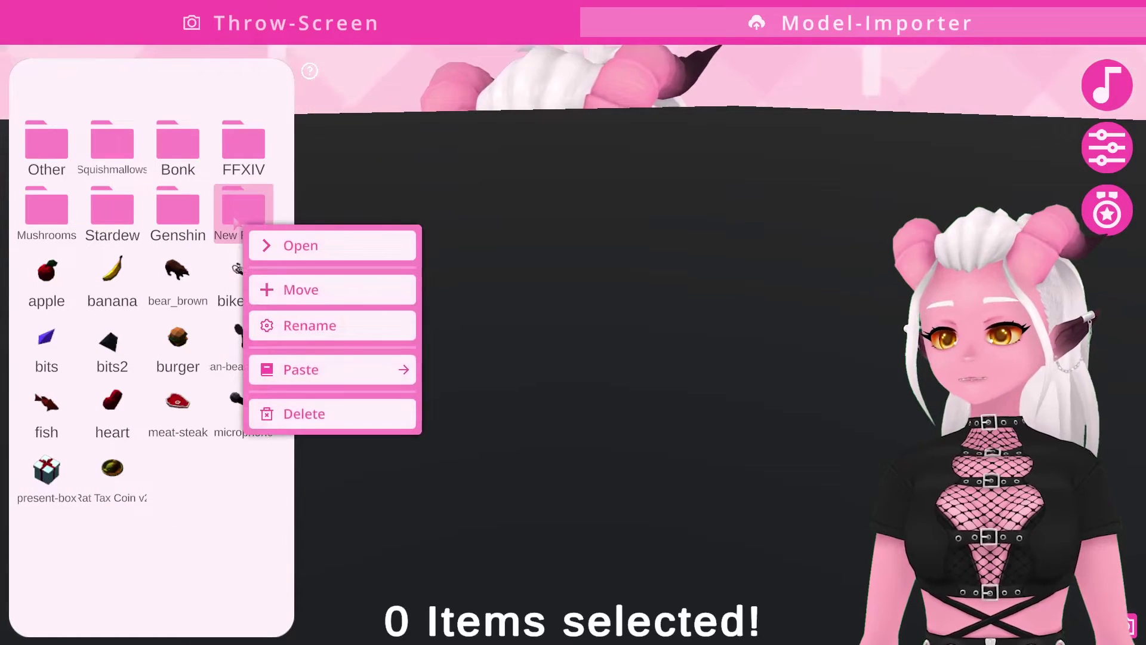
{"action": "left_click", "coordinate": [310, 326]}
{"action": "type", "text": "Default"}
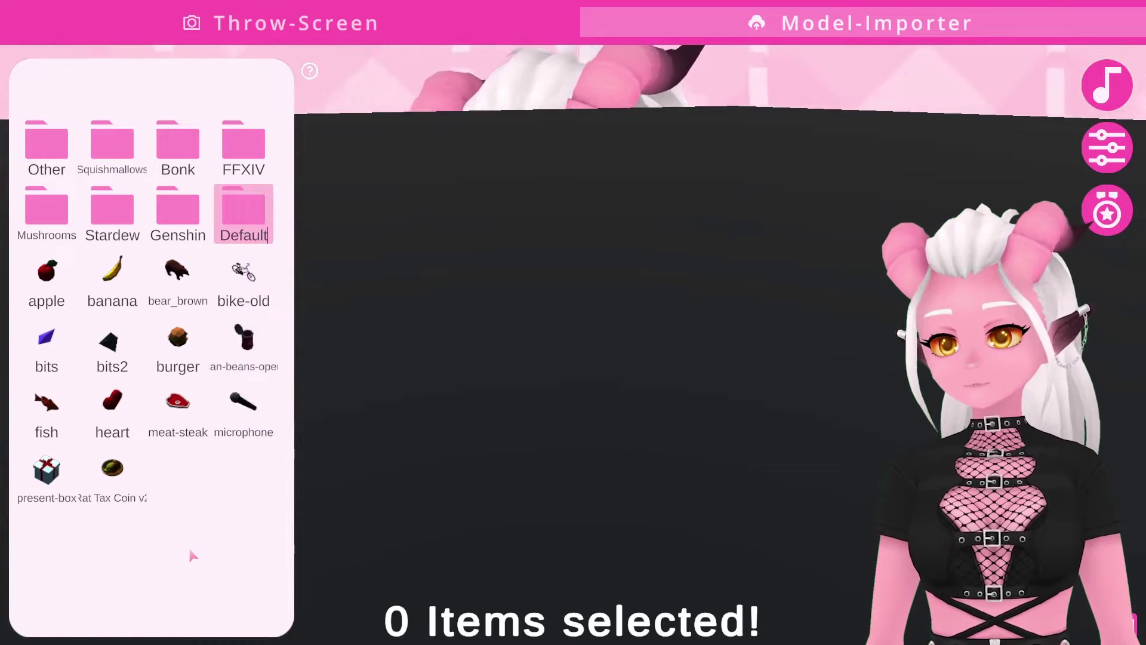
{"action": "key", "text": "Return"}
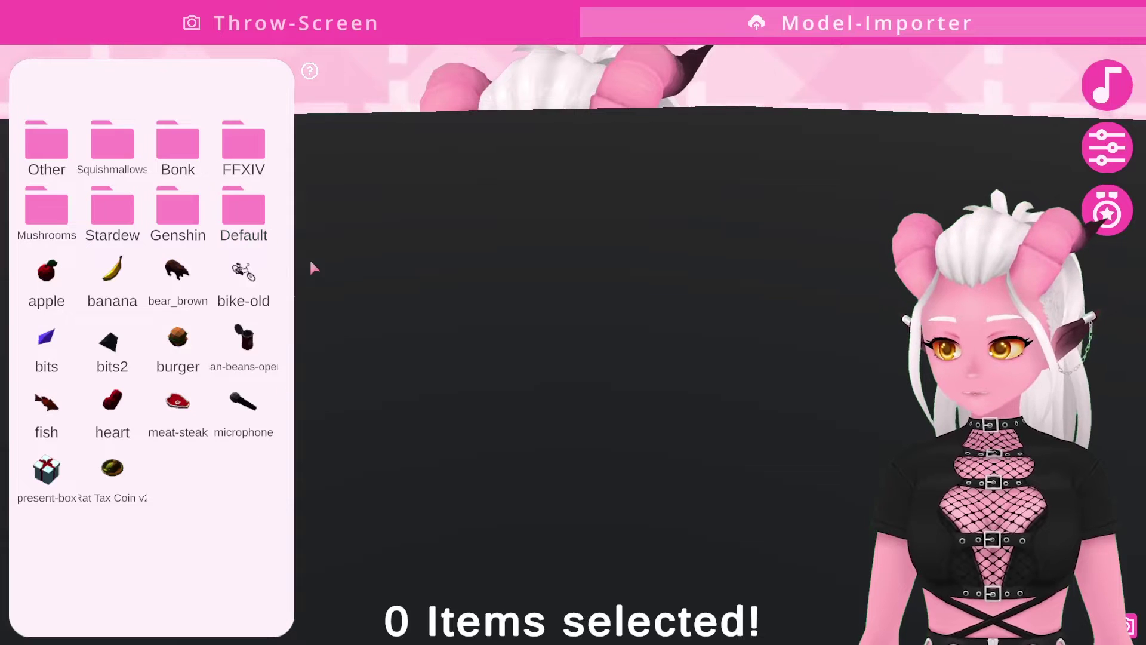
- Select the thirteen loose default throwables, move them into the Default folder, and open it
{"action": "left_click_drag", "start_coordinate": [310, 263], "coordinate": [41, 433]}
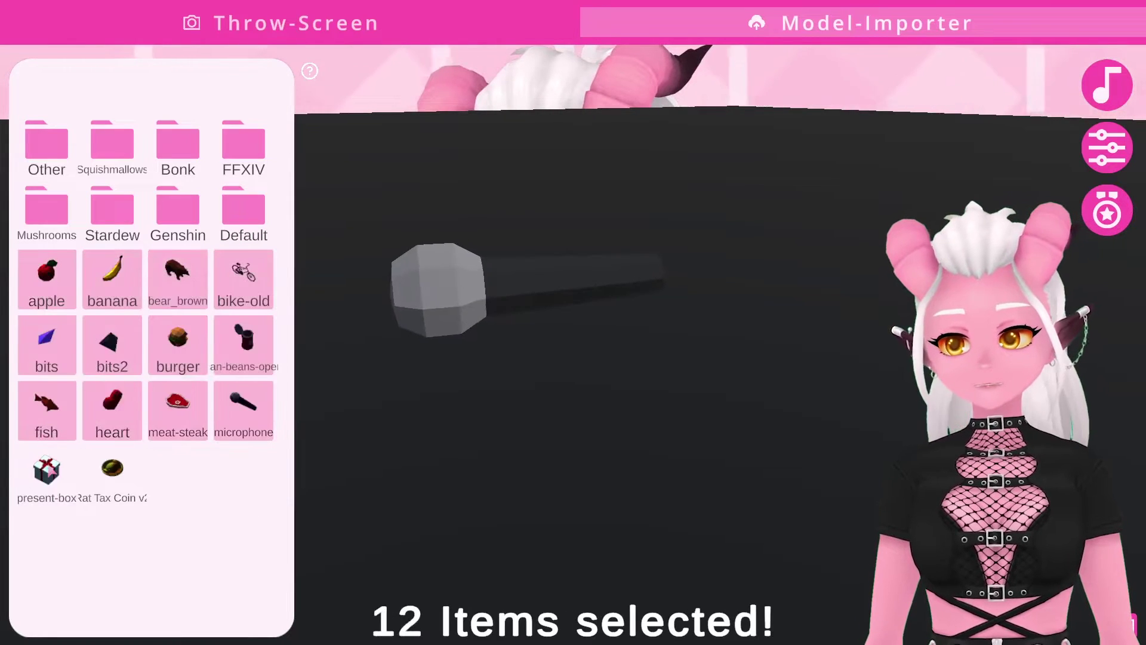
{"action": "left_click", "coordinate": [47, 474]}
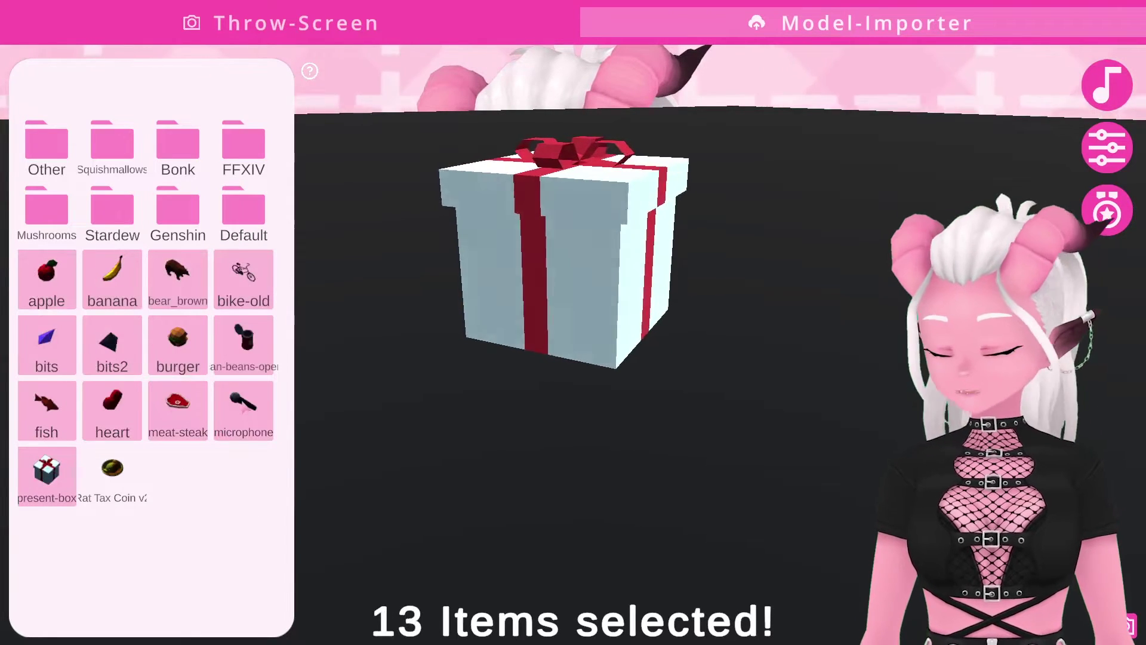
{"action": "right_click", "coordinate": [283, 221]}
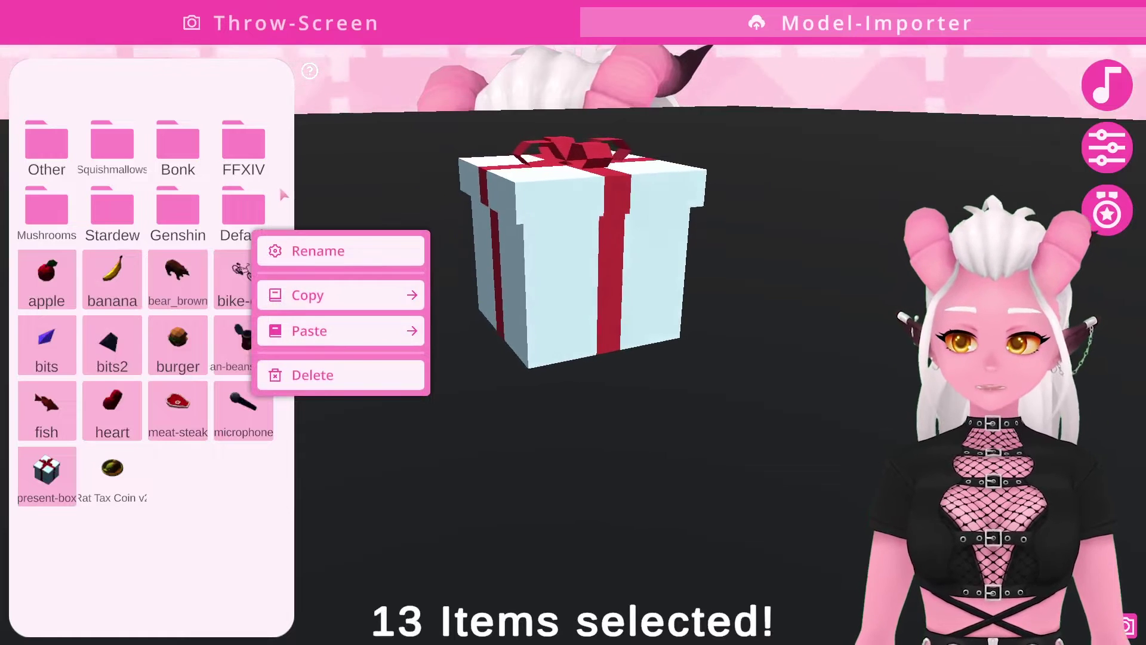
{"action": "left_click", "coordinate": [224, 570]}
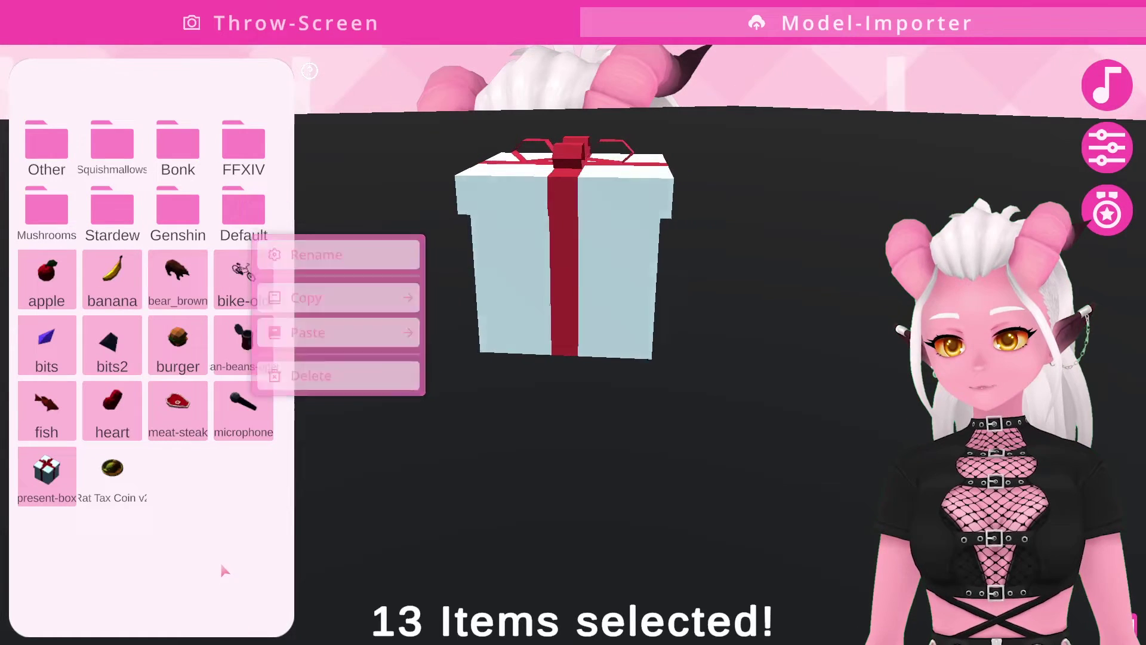
{"action": "left_click", "coordinate": [242, 524]}
{"action": "left_click_drag", "start_coordinate": [249, 289], "coordinate": [42, 472]}
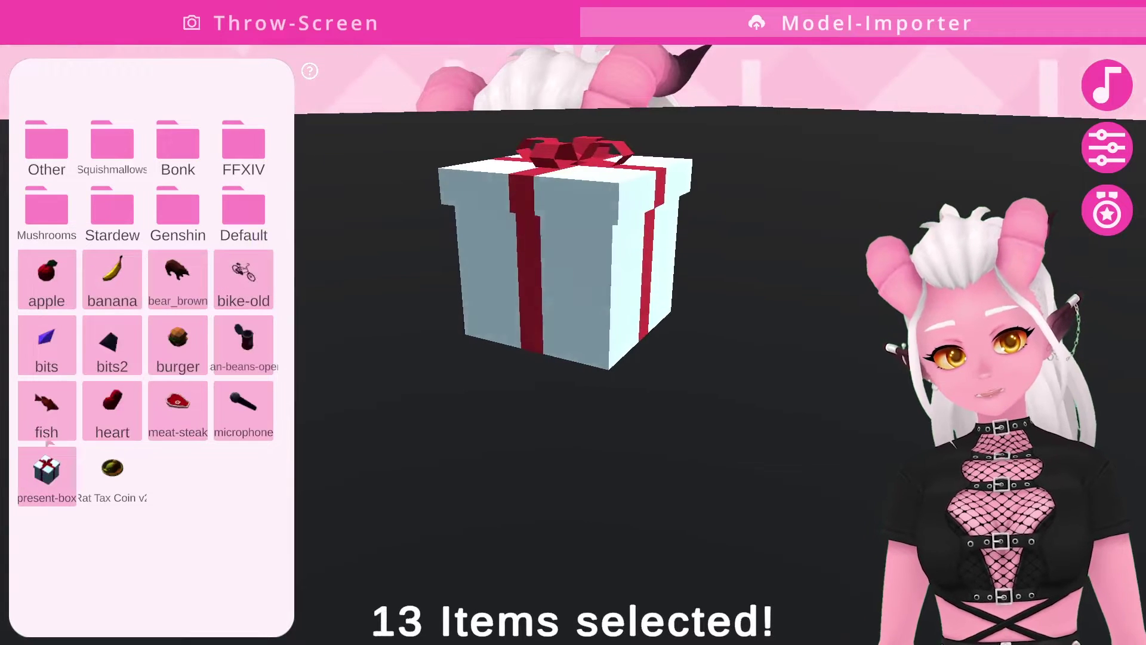
{"action": "right_click", "coordinate": [240, 215]}
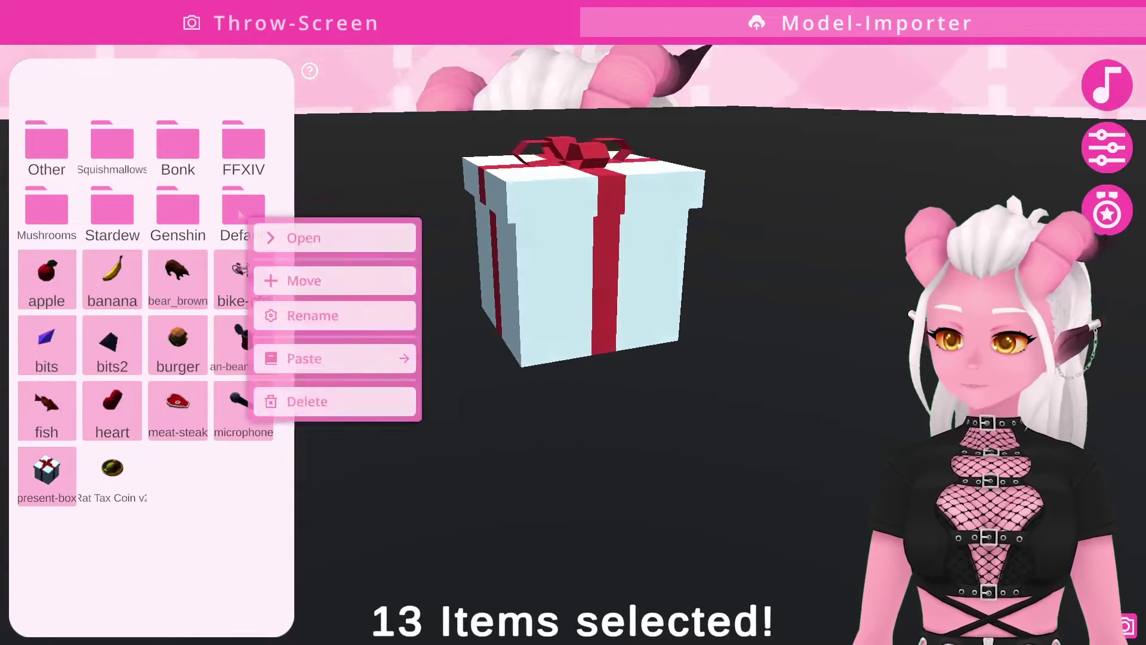
{"action": "left_click", "coordinate": [304, 284]}
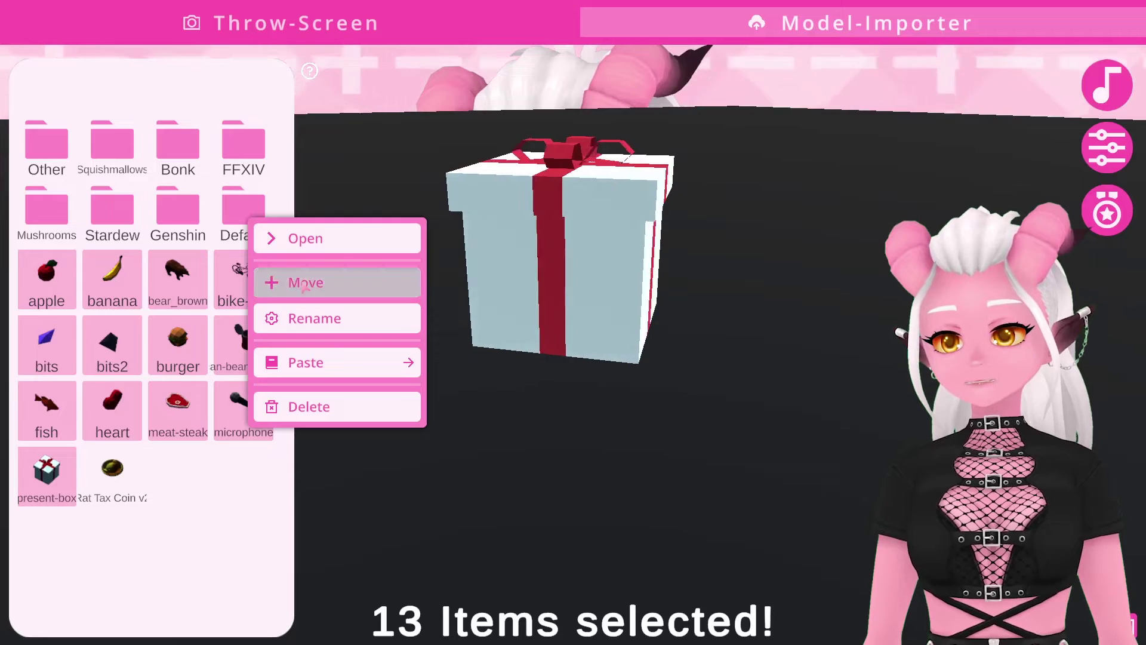
{"action": "left_click", "coordinate": [242, 219]}
- Back at the top level, create a folder named 'Ratties' and open it
{"action": "key", "text": "Escape"}
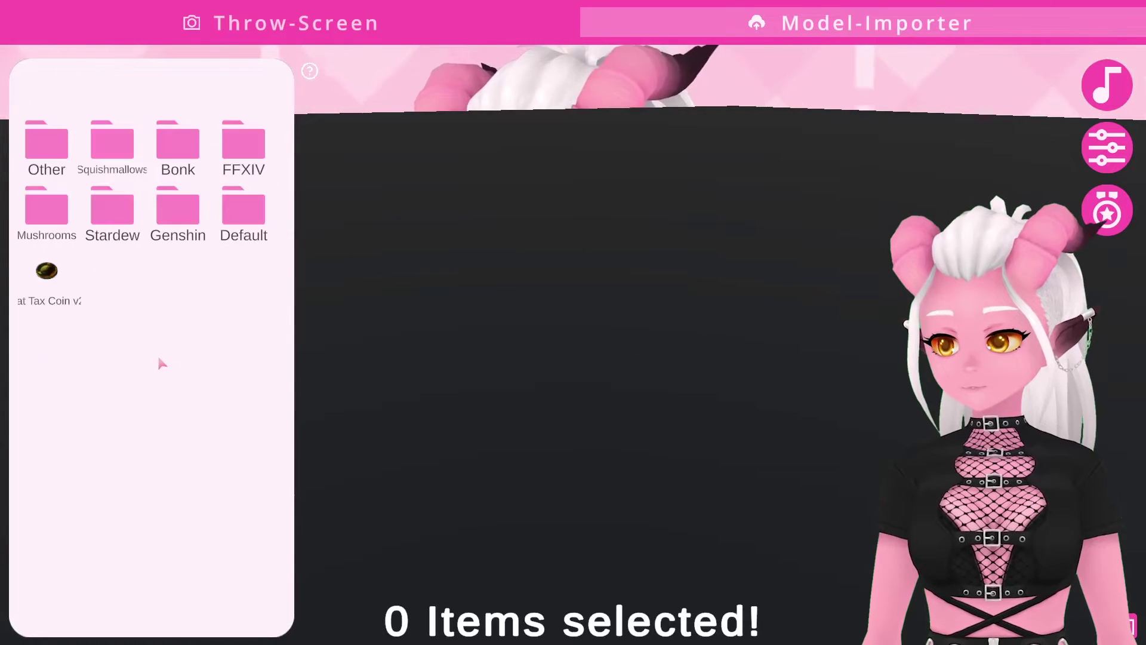
{"action": "right_click", "coordinate": [162, 371]}
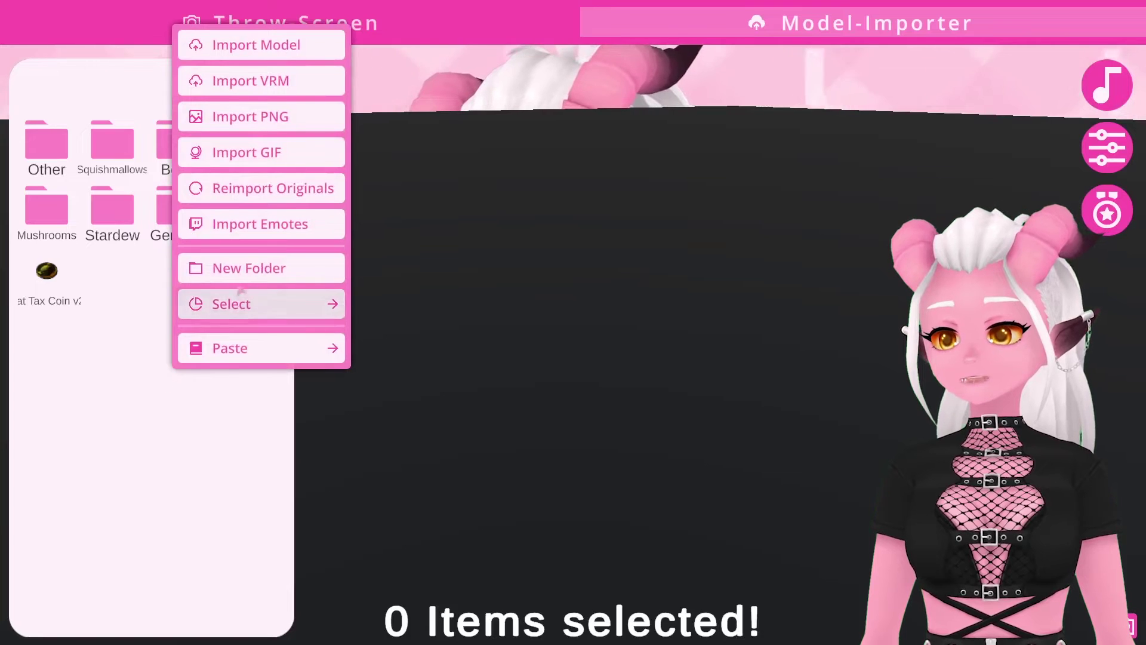
{"action": "left_click", "coordinate": [251, 268]}
{"action": "right_click", "coordinate": [48, 290]}
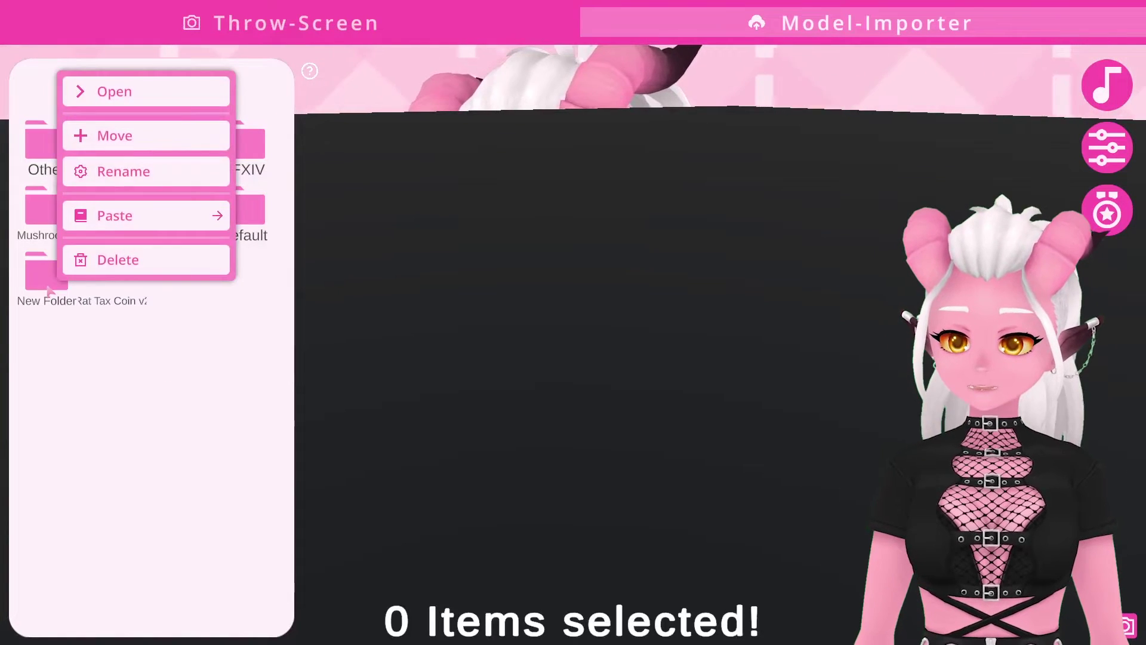
{"action": "left_click", "coordinate": [123, 168]}
{"action": "type", "text": "Ratties"}
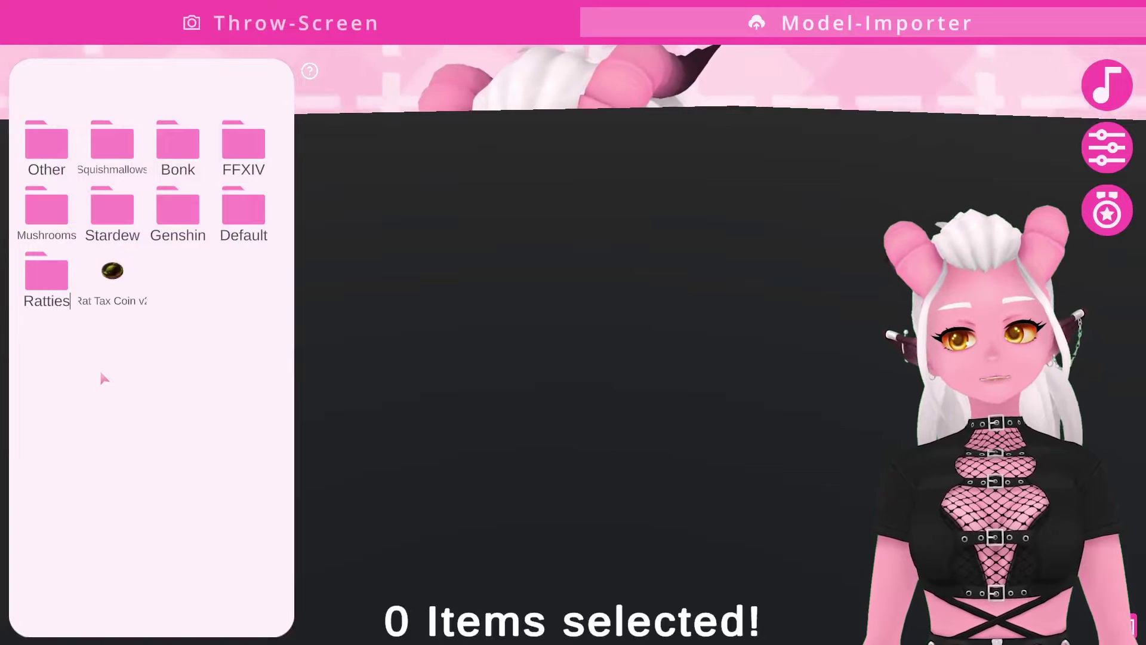
{"action": "key", "text": "Return"}
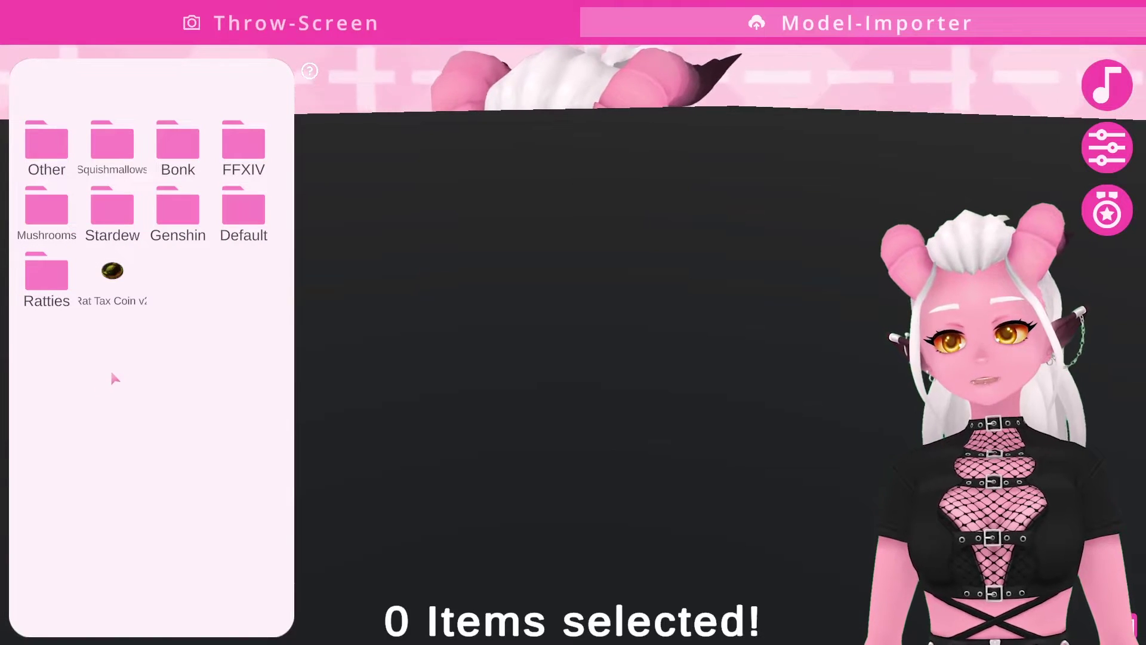
{"action": "double_click", "coordinate": [53, 294]}
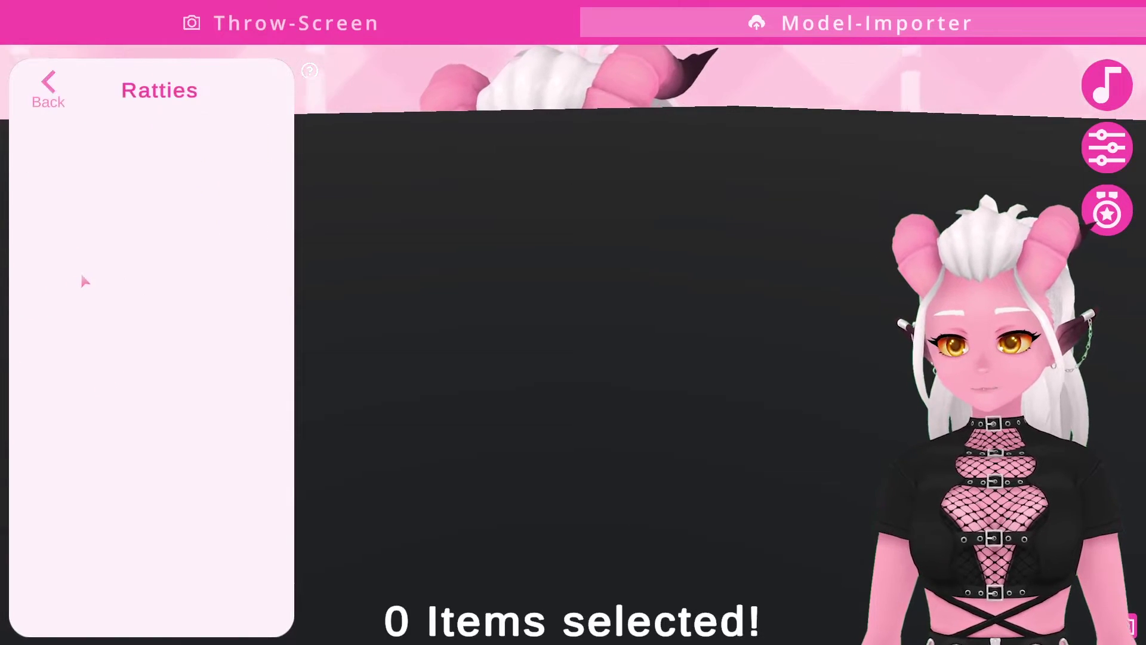
- Import the nine rat models into Ratties and preview the black and white rat
{"action": "right_click", "coordinate": [163, 278]}
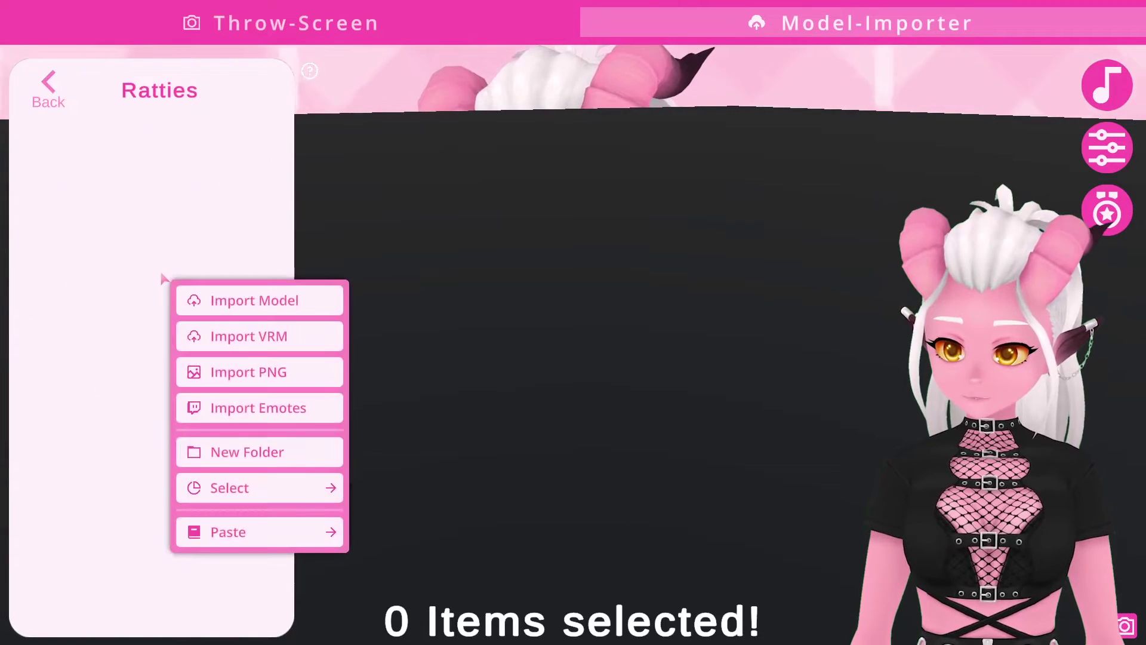
{"action": "left_click", "coordinate": [274, 302]}
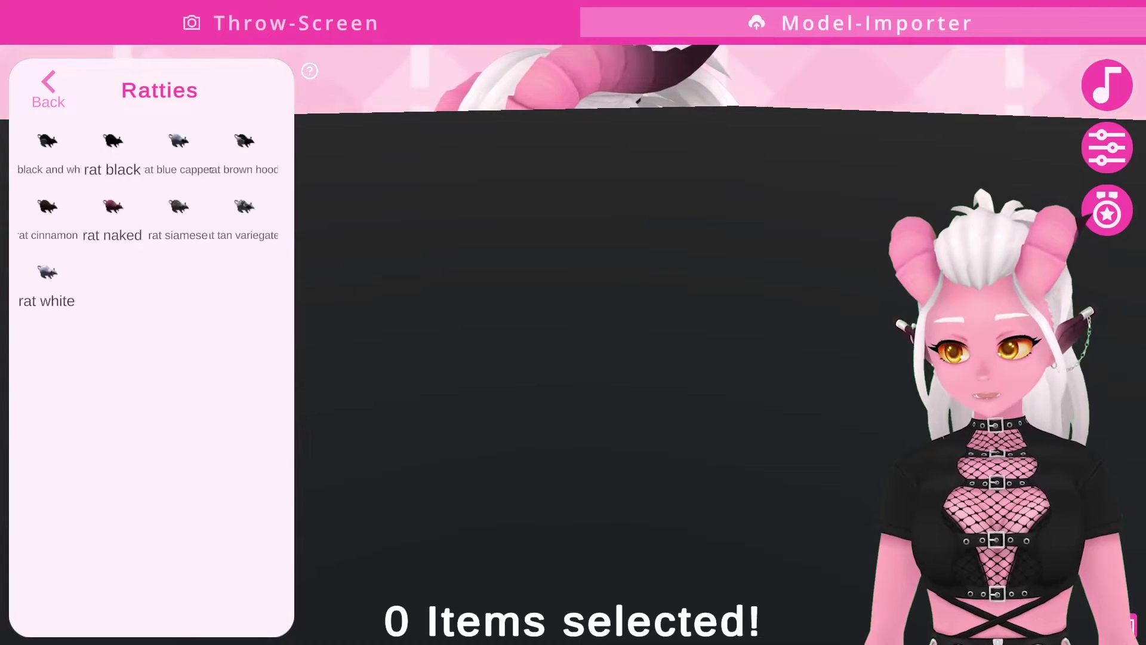
{"action": "left_click", "coordinate": [59, 147]}
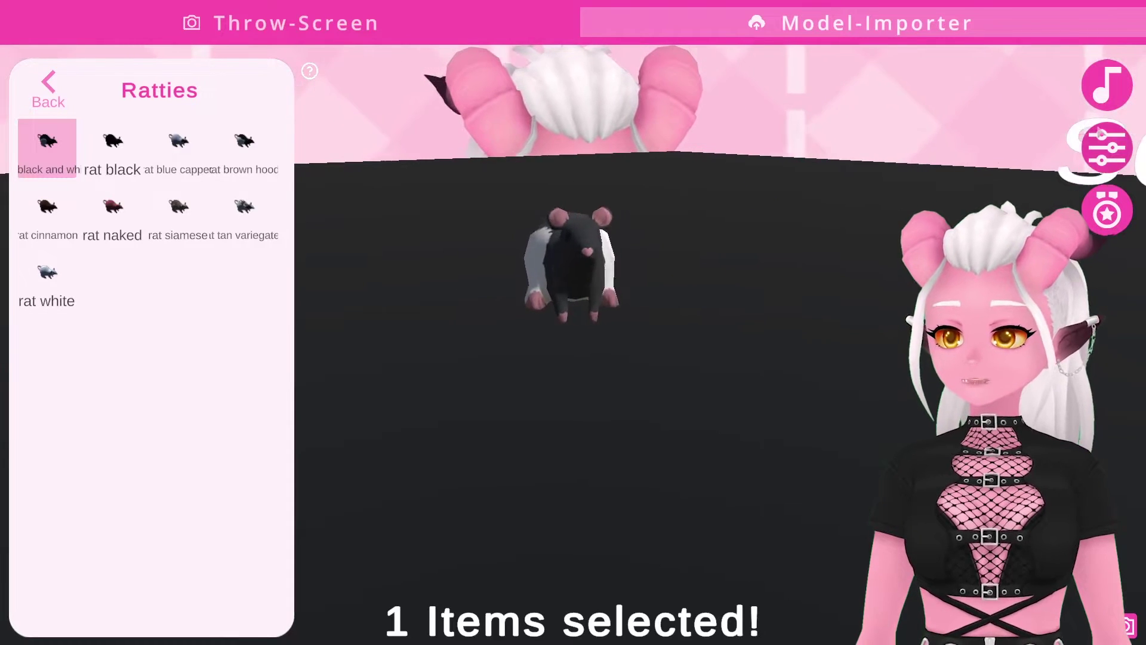
- Give the black and white rat scale 0.76, rotation speed 1.54, probability weight 4 and 5% miss chance
{"action": "left_click", "coordinate": [1108, 148]}
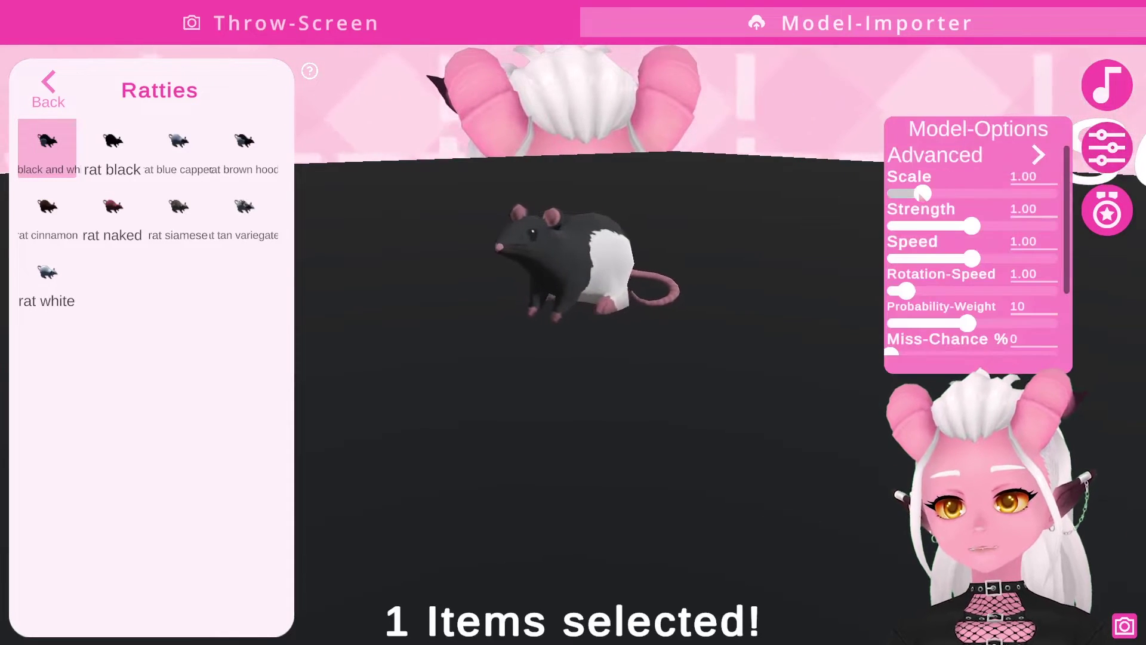
{"action": "mouse_move", "coordinate": [921, 193]}
{"action": "left_mouse_down"}
{"action": "mouse_move", "coordinate": [949, 192]}
{"action": "mouse_move", "coordinate": [917, 194]}
{"action": "left_mouse_up"}
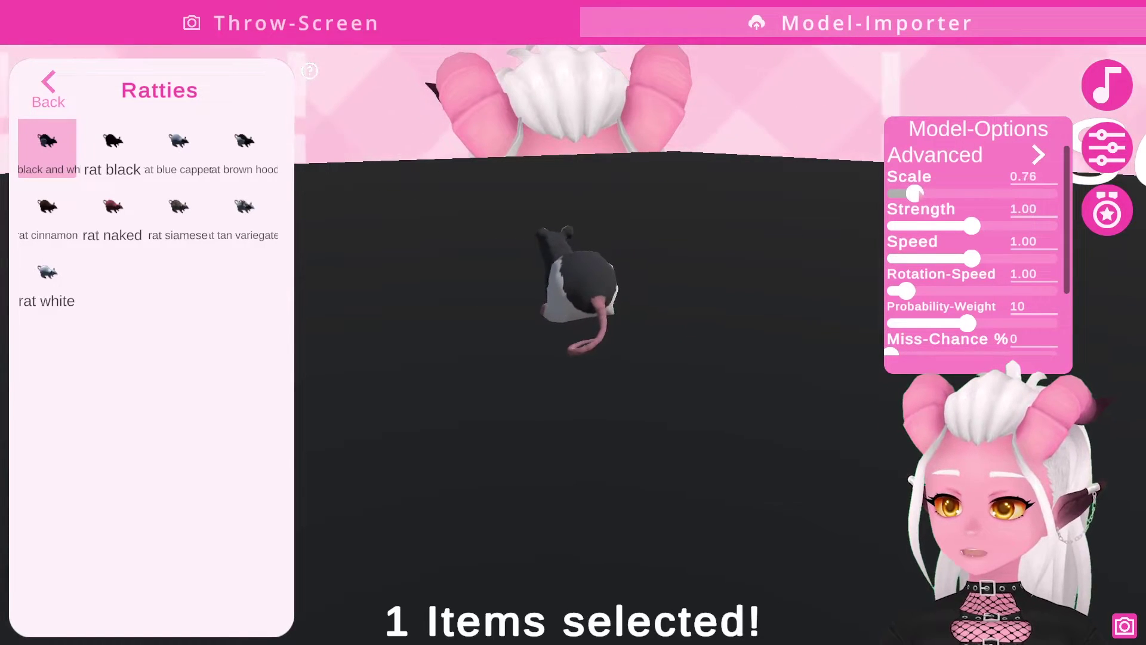
{"action": "scroll", "coordinate": [979, 251], "scroll_direction": "down", "scroll_amount": 2}
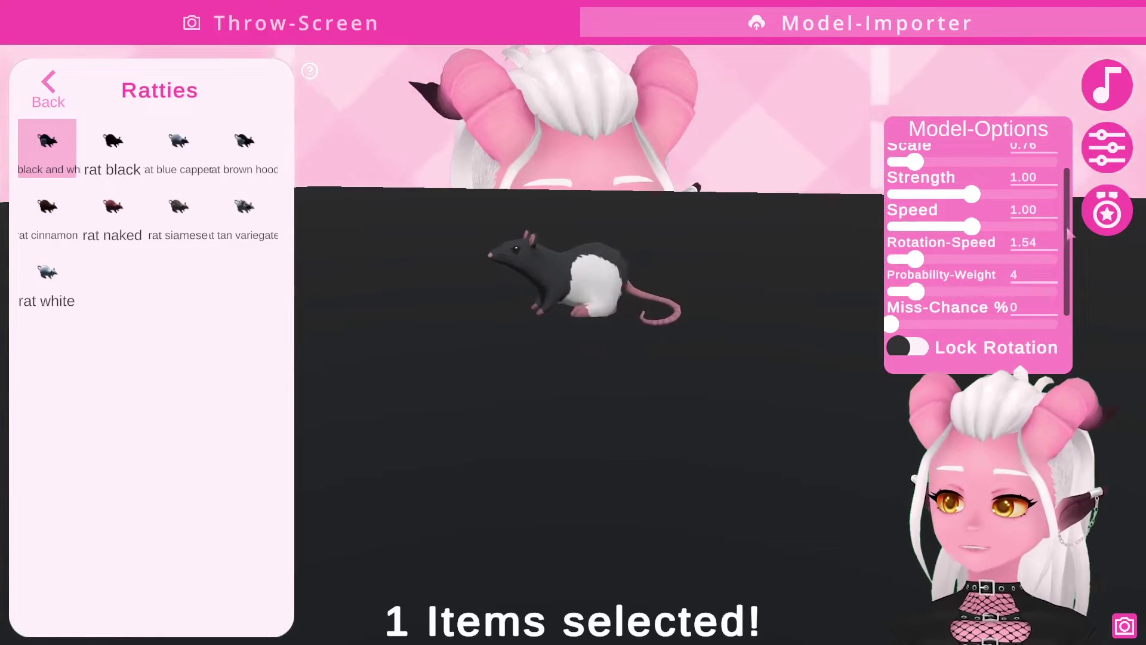
{"action": "scroll", "coordinate": [1069, 236], "scroll_direction": "down", "scroll_amount": 2}
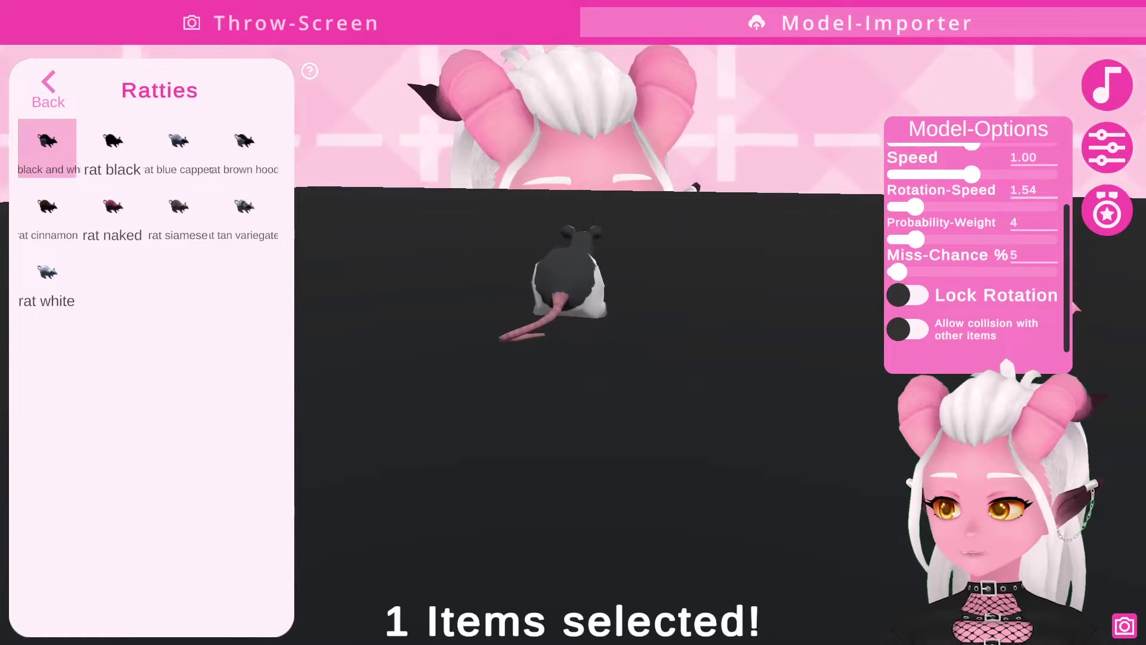
{"action": "scroll", "coordinate": [1074, 306], "scroll_direction": "up", "scroll_amount": 1}
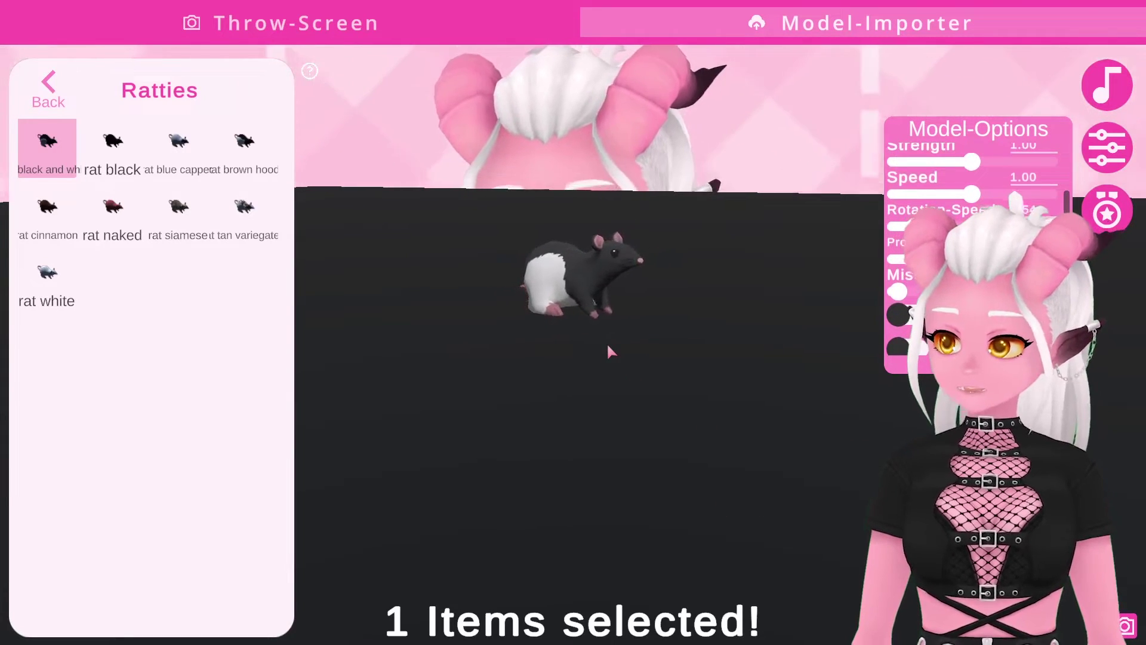
- Add a new trigger from the Throw-Screen's Trigger-Menu and open its settings
{"action": "left_click", "coordinate": [291, 31]}
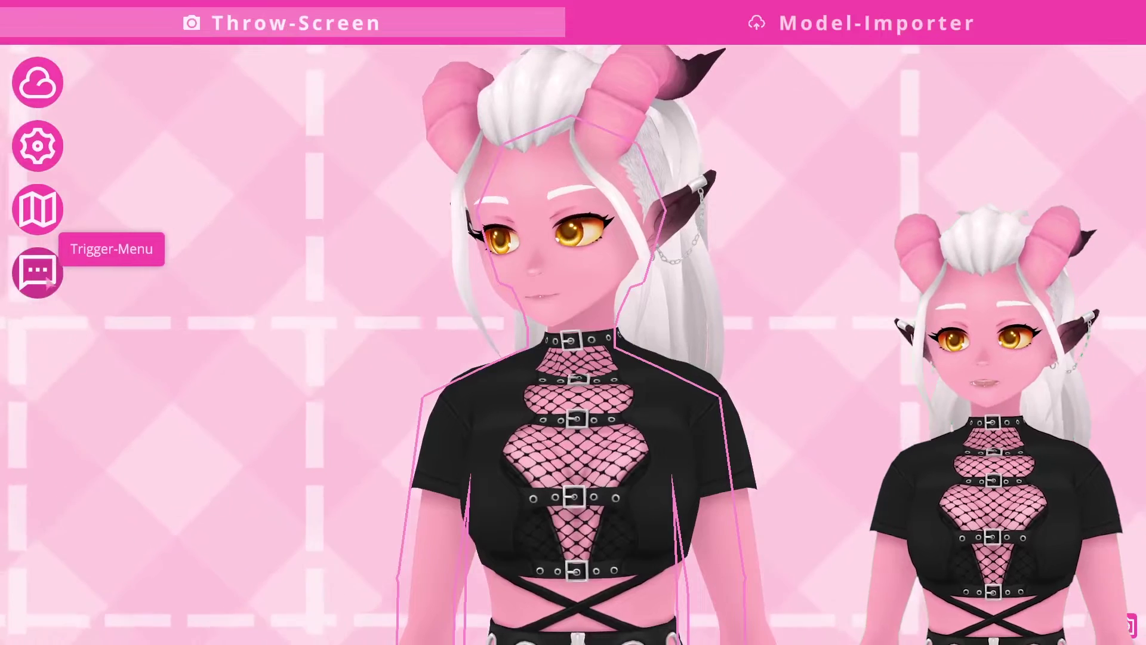
{"action": "left_click", "coordinate": [37, 272]}
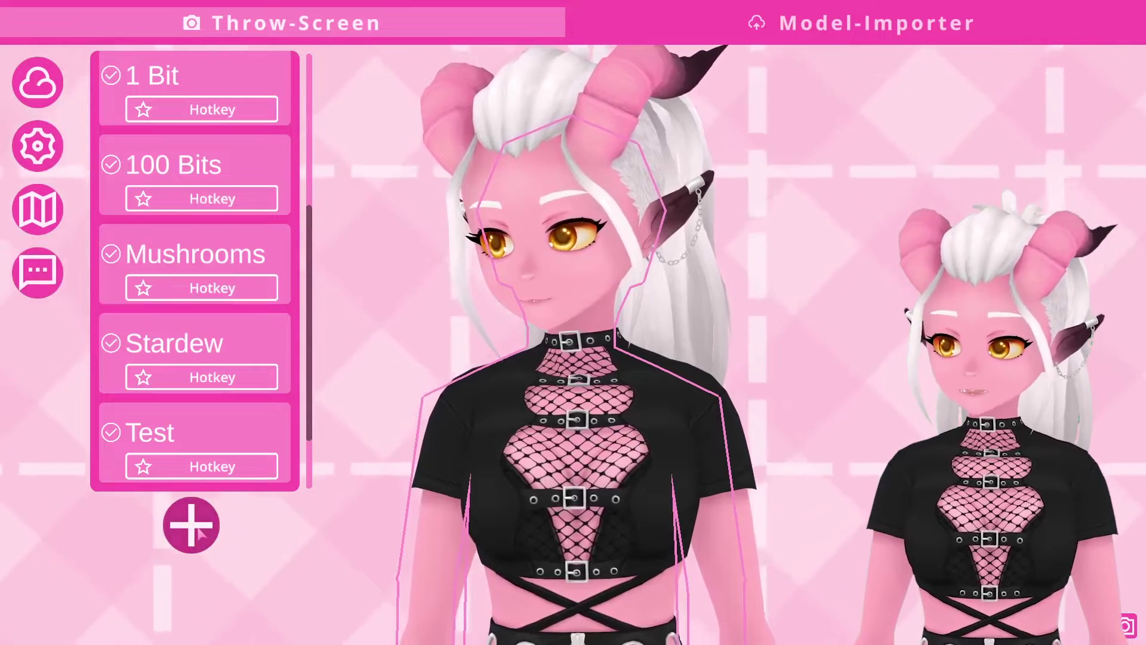
{"action": "left_click", "coordinate": [192, 525]}
{"action": "left_click", "coordinate": [209, 429]}
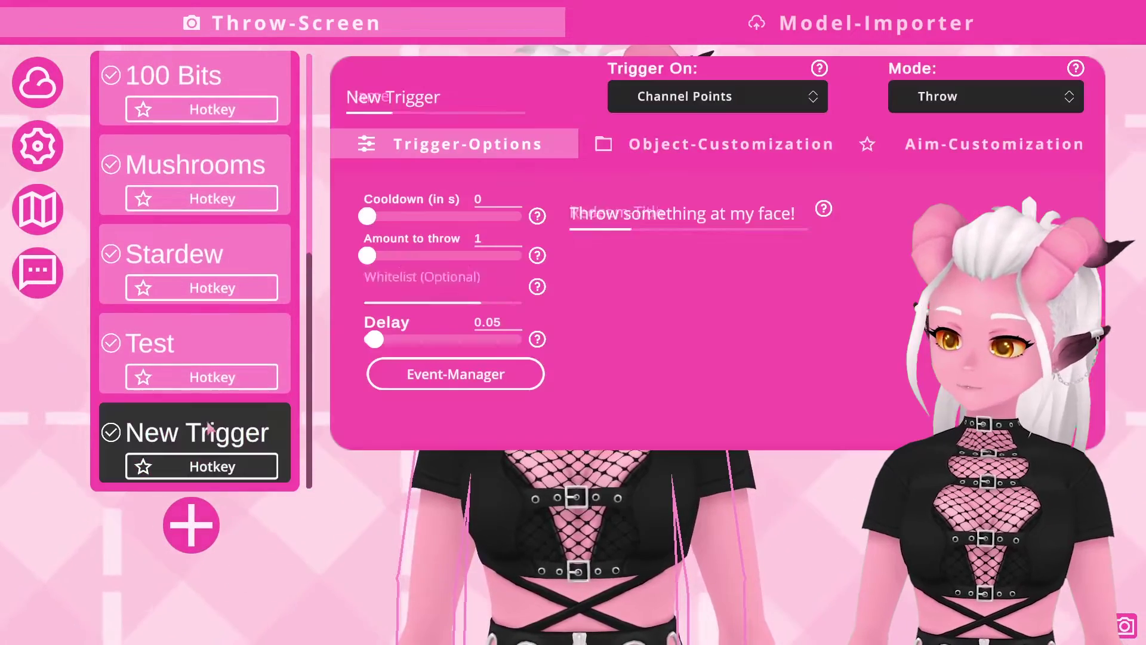
- Name the trigger Rats and set its redeem title to 'Throw Rats at my Face!'
{"action": "left_click", "coordinate": [485, 101]}
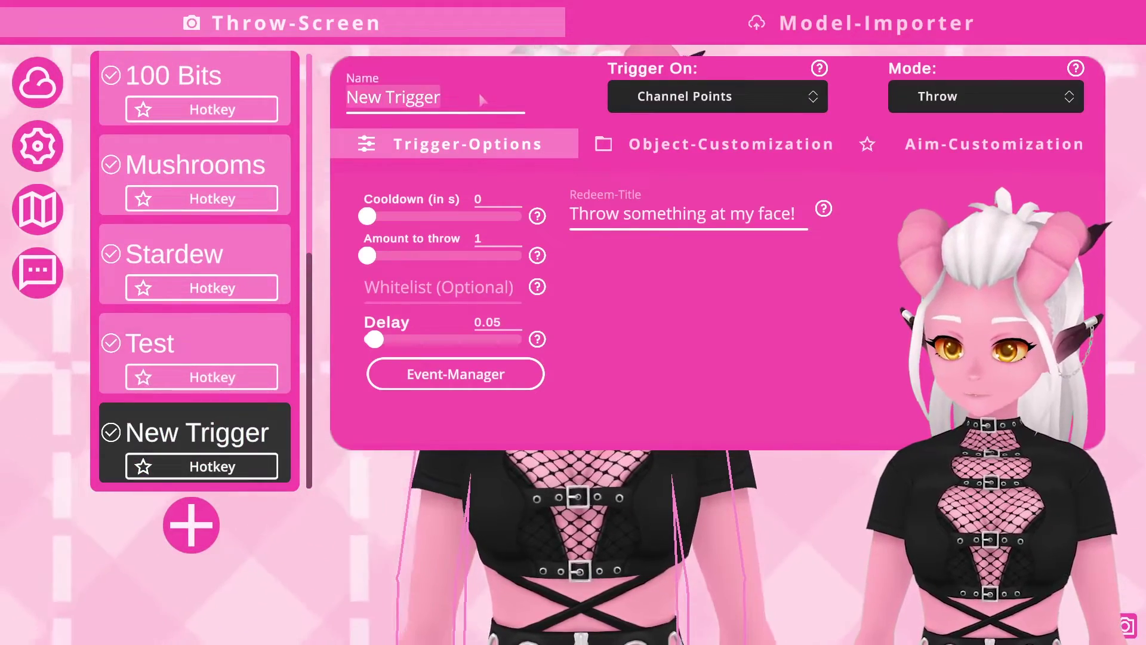
{"action": "type", "text": "Rats"}
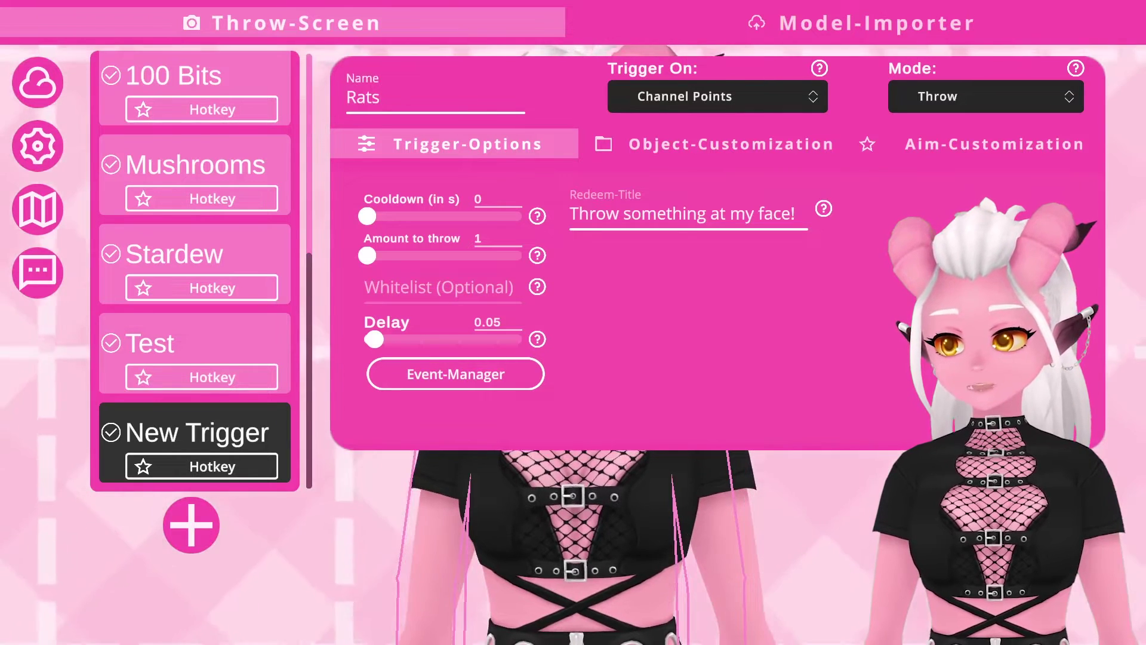
{"action": "left_click", "coordinate": [664, 235]}
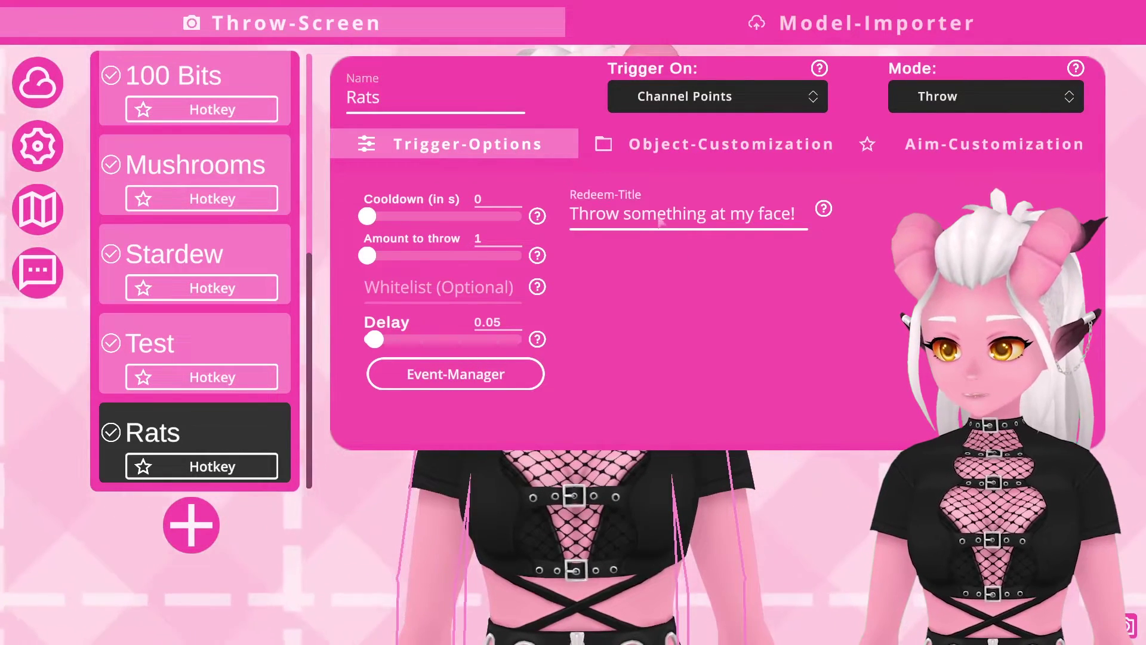
{"action": "left_click", "coordinate": [660, 221]}
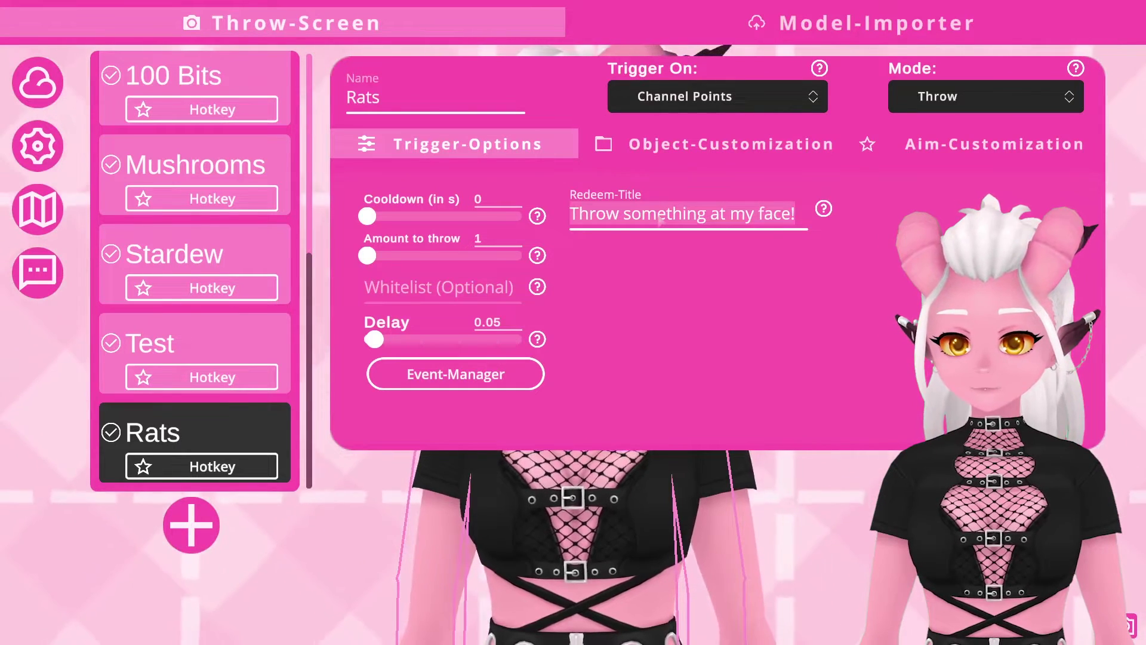
{"action": "type", "text": "T"}
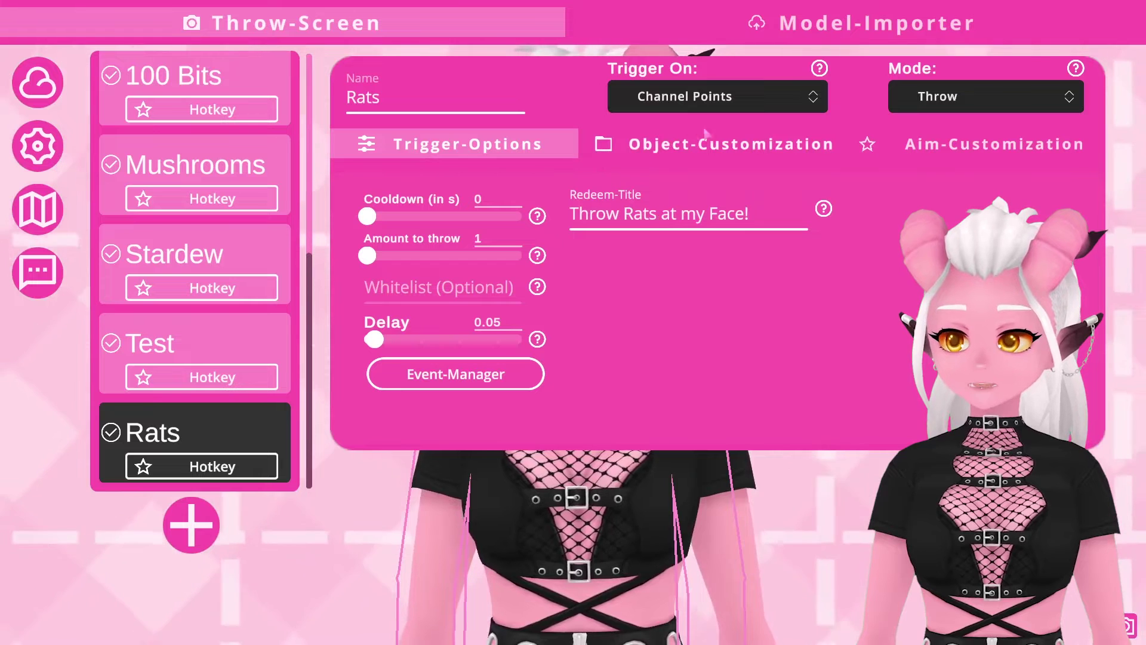
- Keep Channel Points as the source and Throw as the mode, and raise the count to 5
{"action": "left_click", "coordinate": [813, 97]}
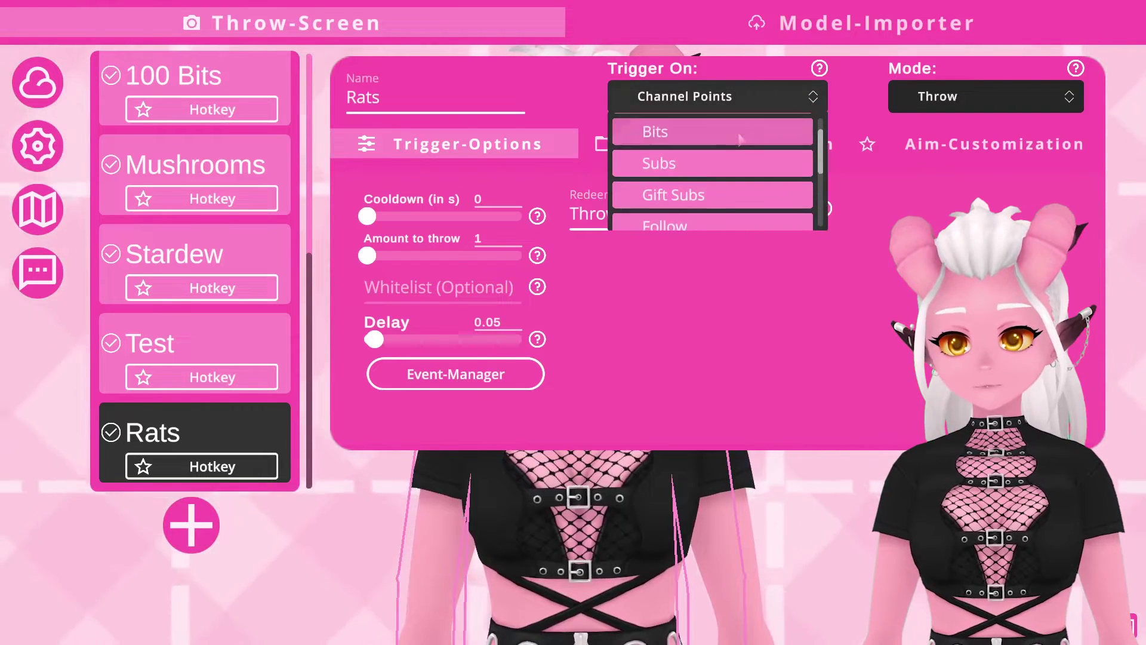
{"action": "scroll", "coordinate": [740, 138], "scroll_direction": "down", "scroll_amount": 3}
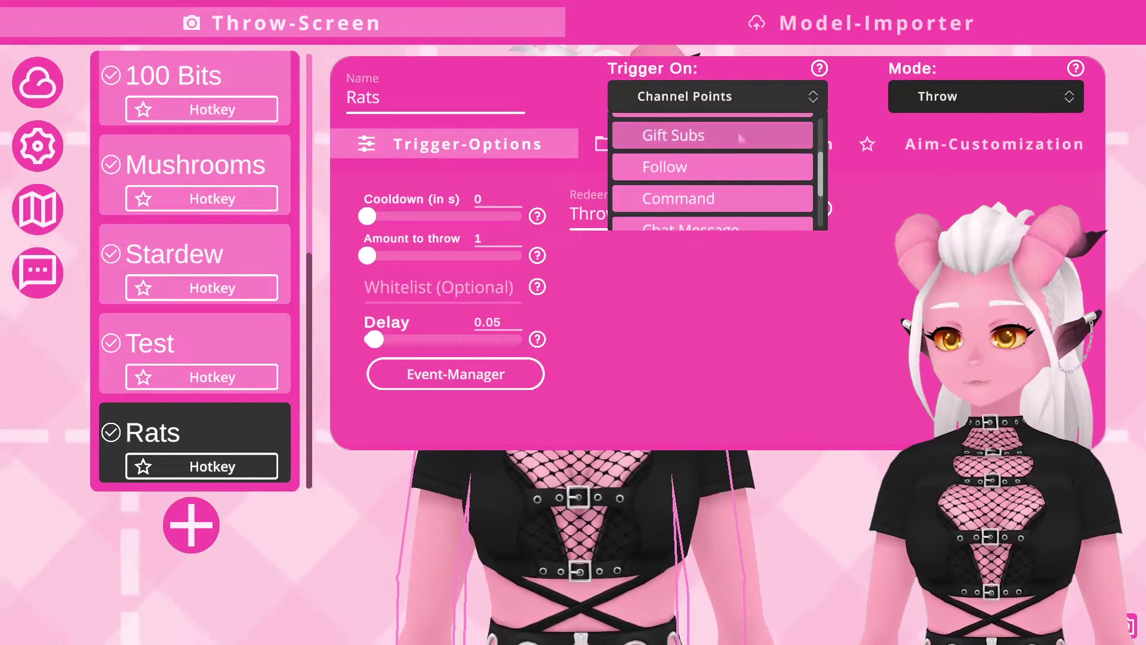
{"action": "scroll", "coordinate": [740, 139], "scroll_direction": "down", "scroll_amount": 2}
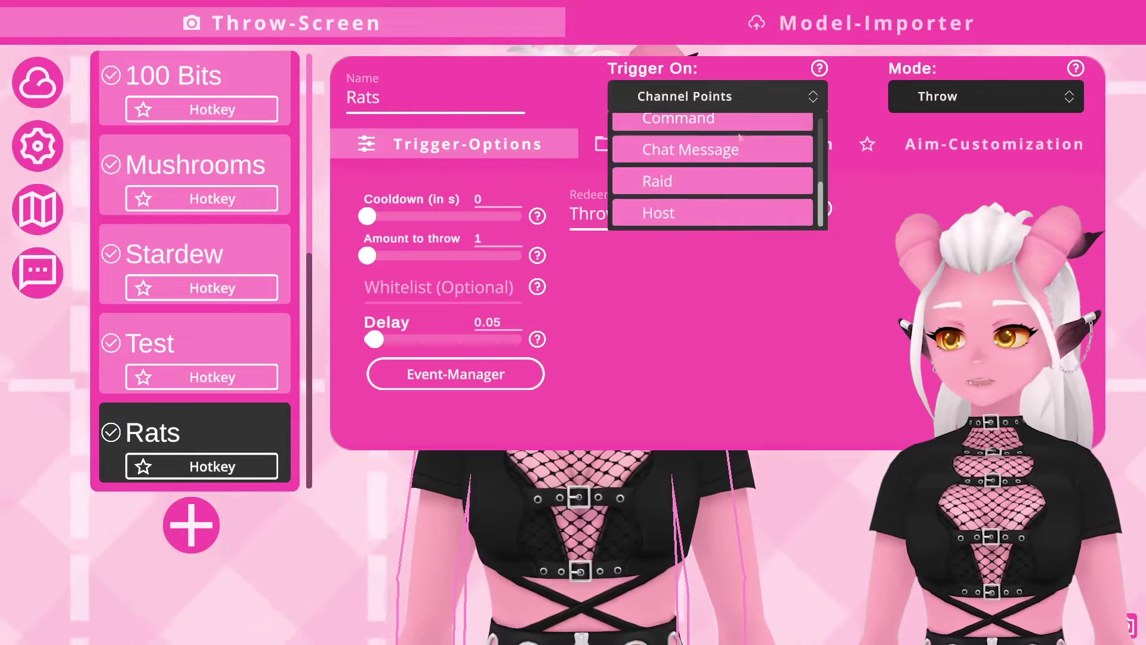
{"action": "scroll", "coordinate": [740, 144], "scroll_direction": "up", "scroll_amount": 2}
{"action": "scroll", "coordinate": [740, 143], "scroll_direction": "up", "scroll_amount": 3}
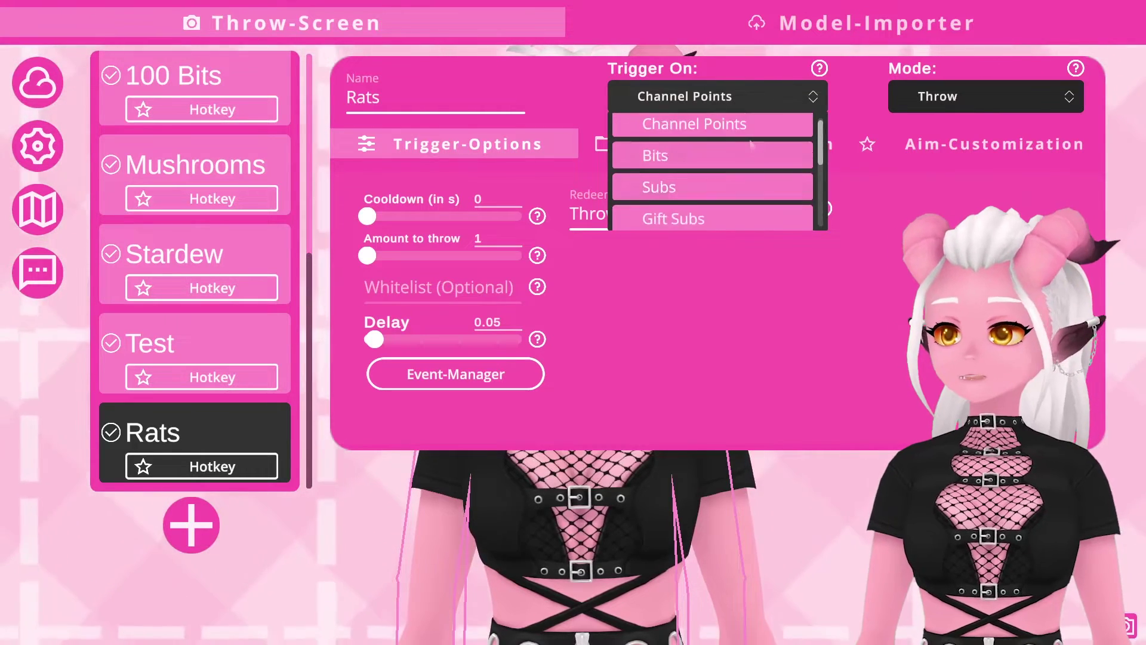
{"action": "left_click", "coordinate": [710, 138]}
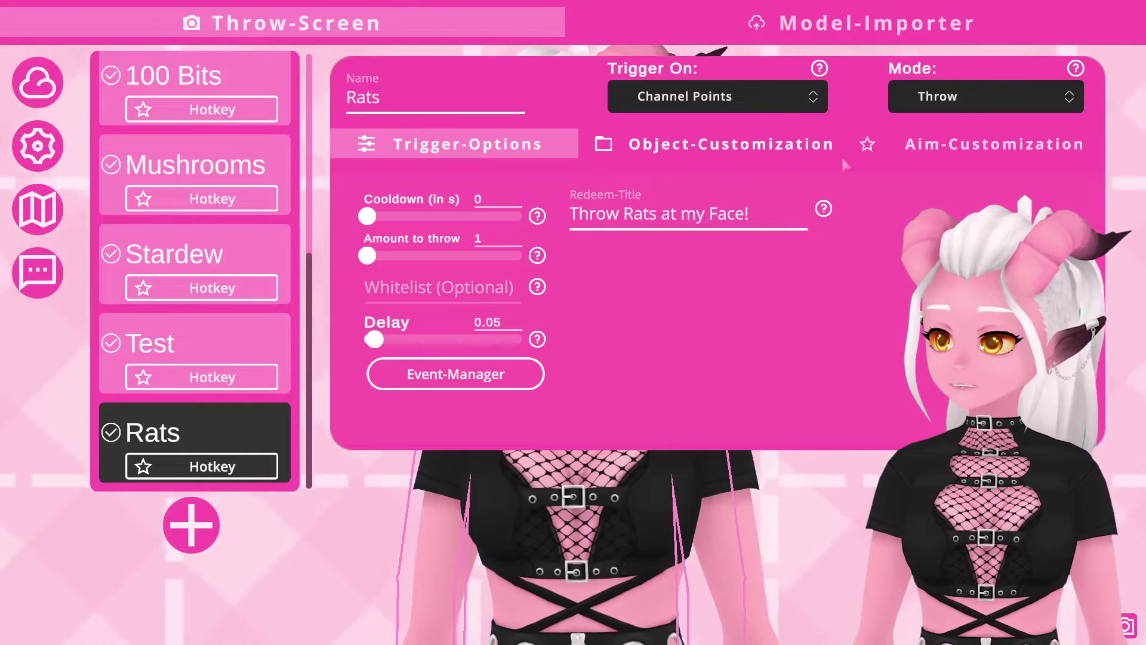
{"action": "left_click", "coordinate": [1065, 106]}
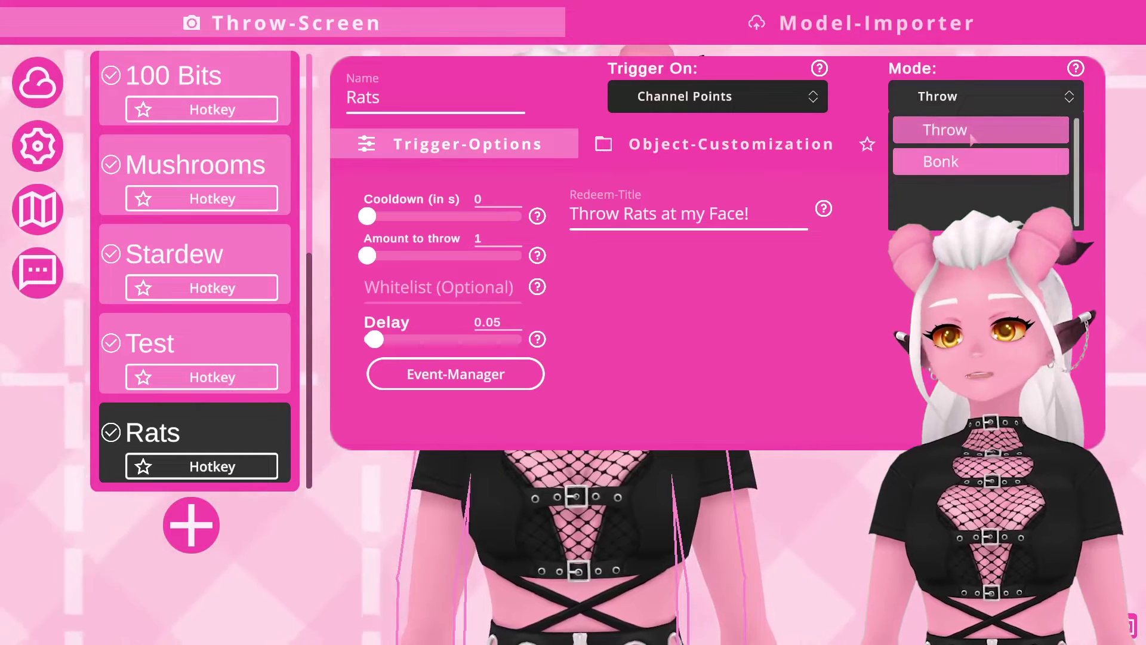
{"action": "left_click", "coordinate": [970, 141]}
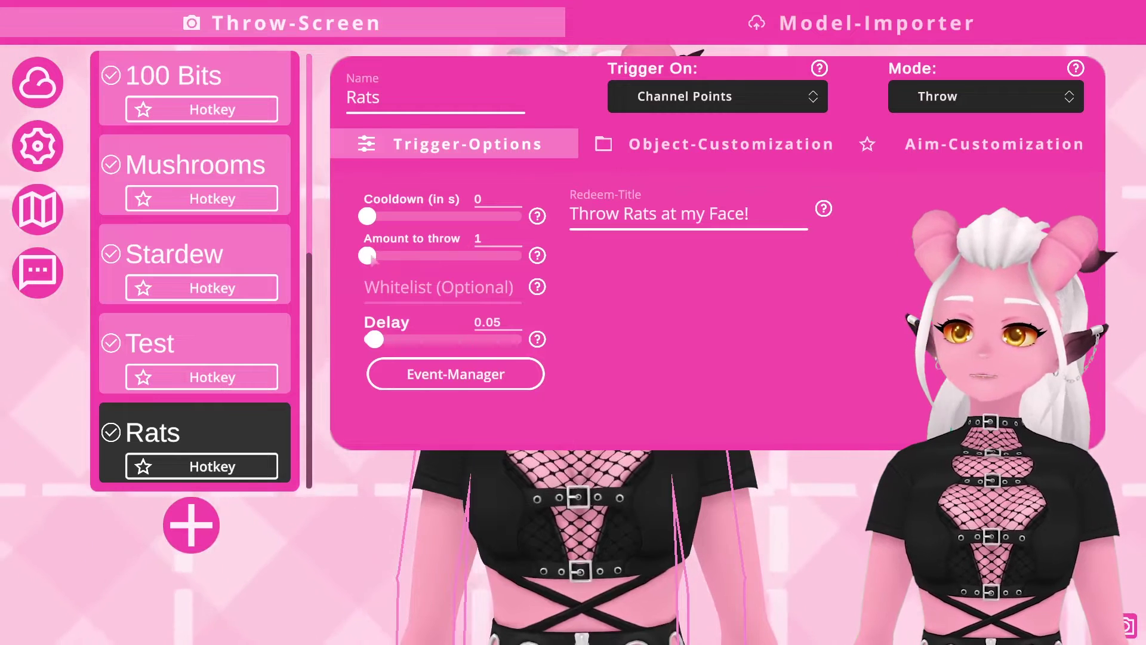
{"action": "mouse_move", "coordinate": [370, 259]}
{"action": "left_mouse_down"}
{"action": "mouse_move", "coordinate": [505, 262]}
{"action": "mouse_move", "coordinate": [380, 258]}
{"action": "left_mouse_up"}
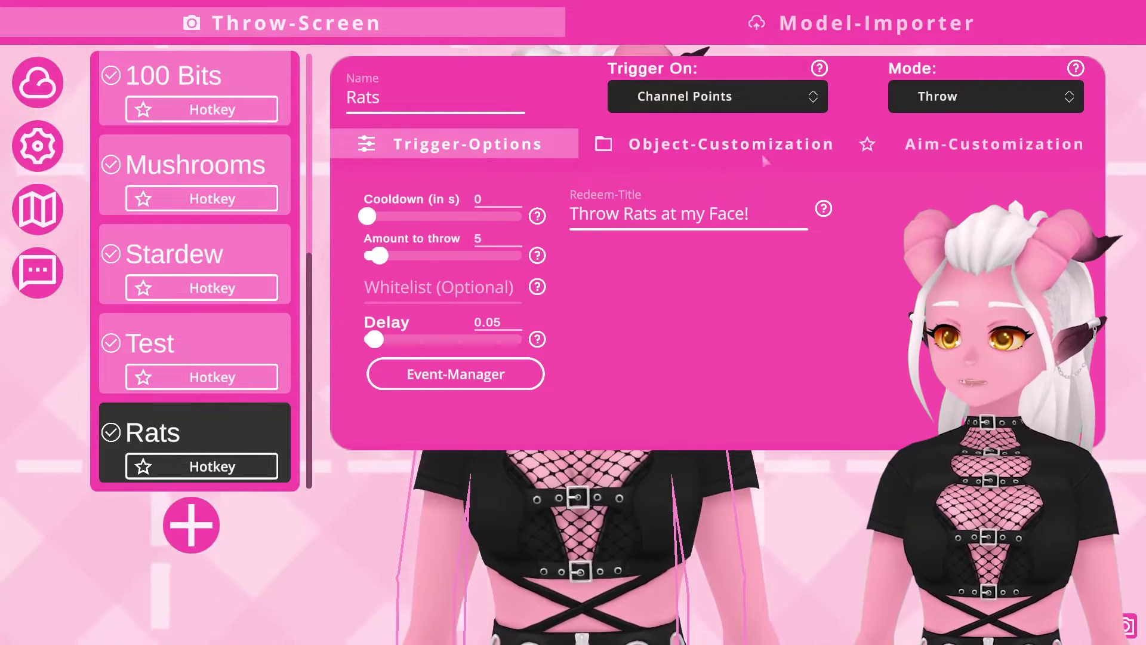
- Disable all object folders, then enable all nine rat models in the Ratties folder
{"action": "left_click", "coordinate": [755, 150]}
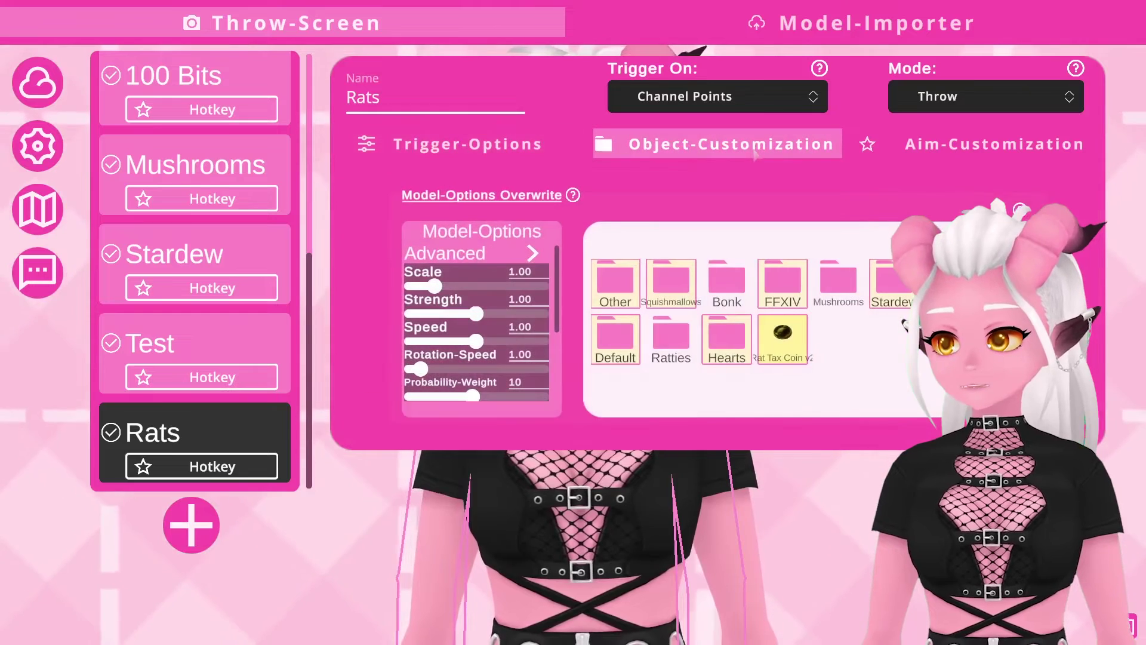
{"action": "right_click", "coordinate": [857, 348]}
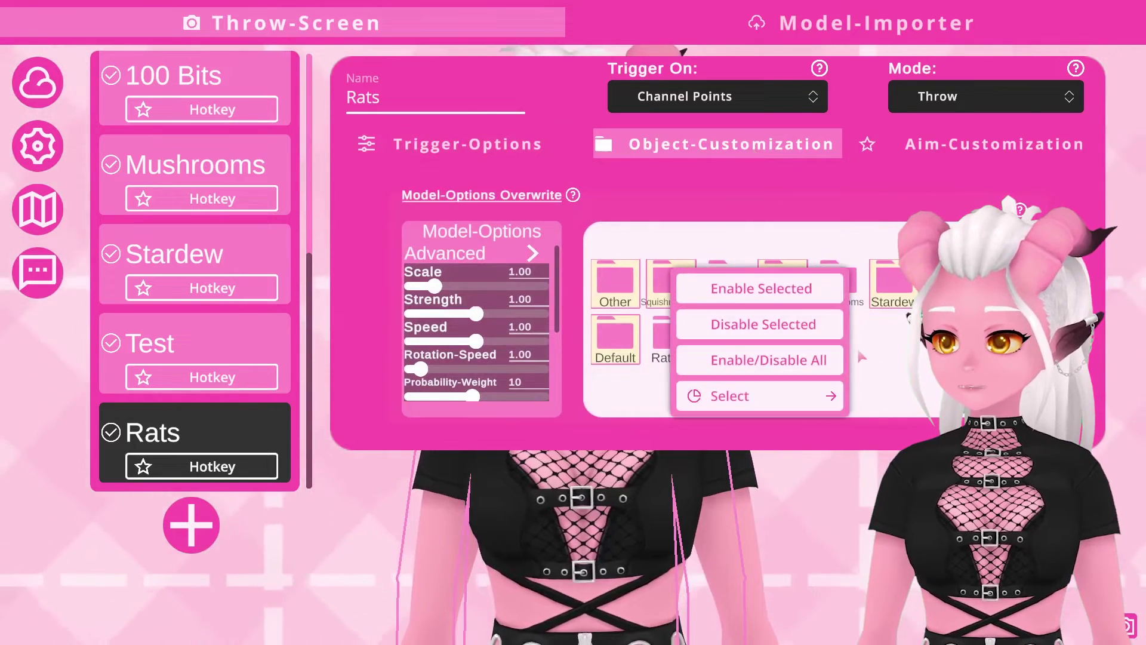
{"action": "left_click", "coordinate": [758, 360]}
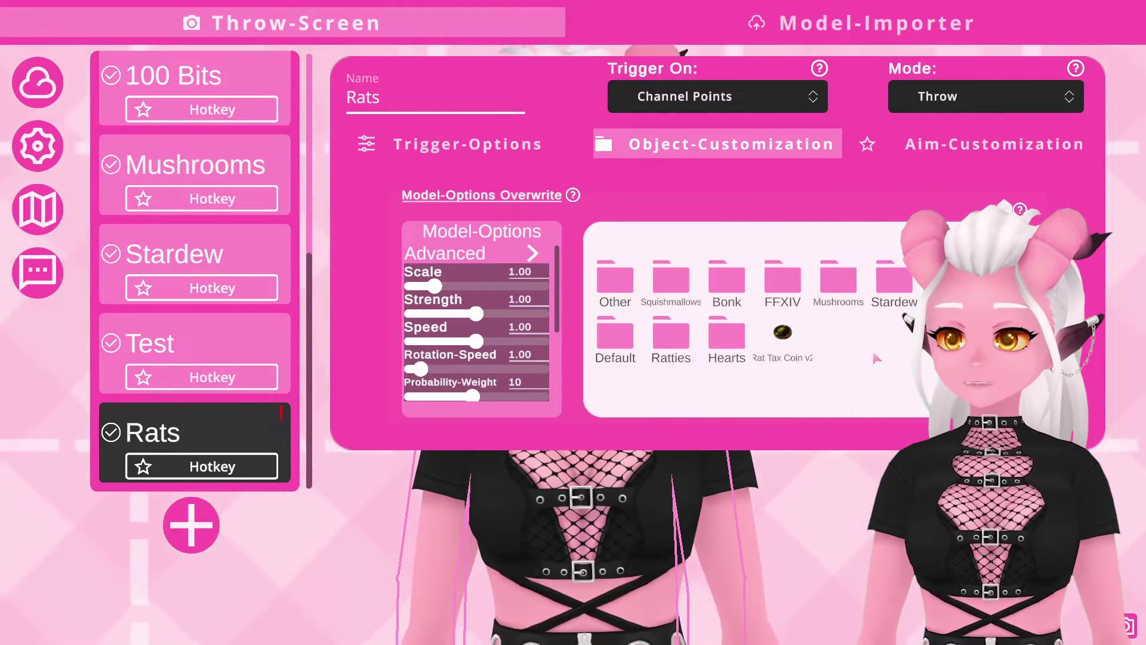
{"action": "double_click", "coordinate": [680, 338]}
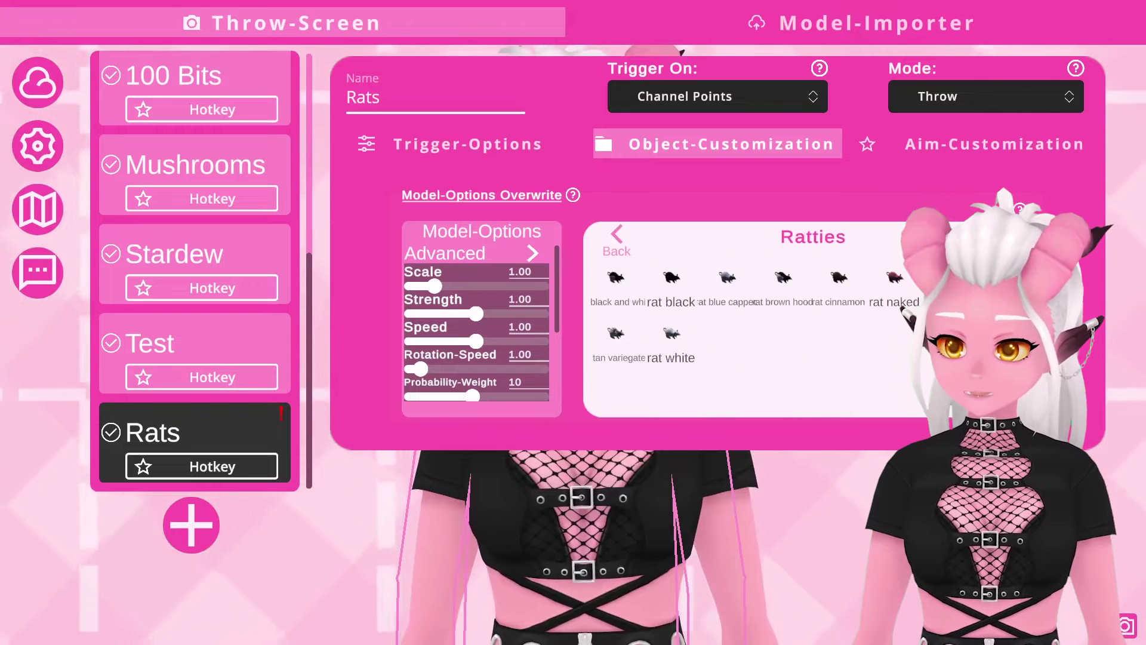
{"action": "left_click_drag", "start_coordinate": [917, 373], "coordinate": [622, 277]}
{"action": "right_click", "coordinate": [621, 281]}
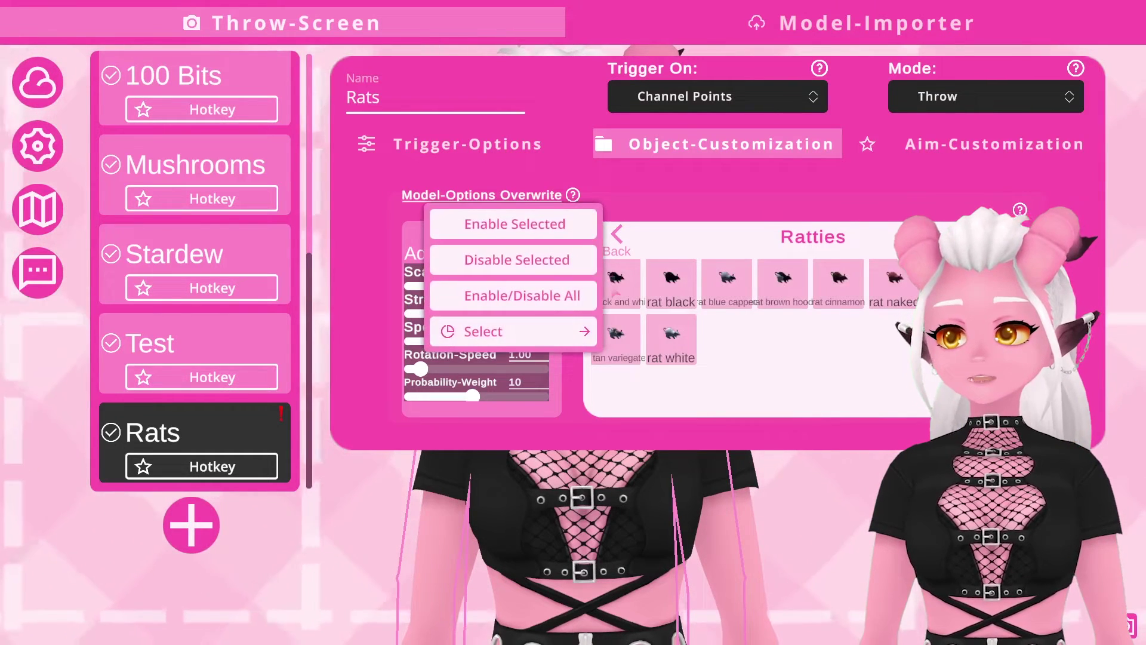
{"action": "left_click", "coordinate": [524, 231]}
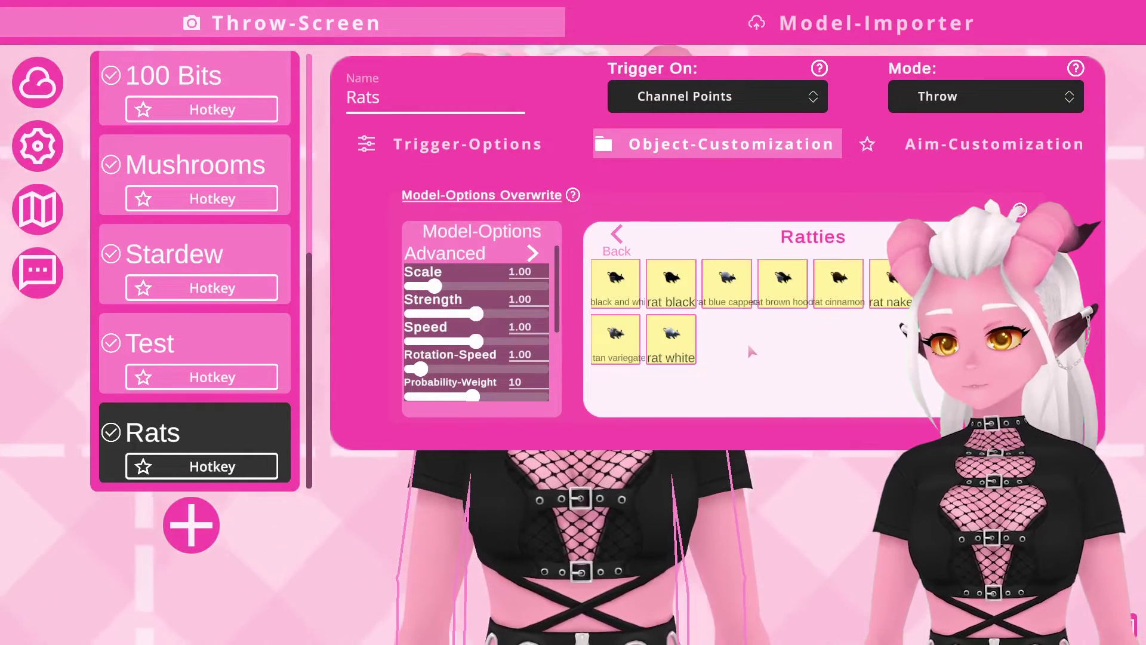
- Test-throw rats at the avatar, then lower the Rats throw strength to 0.57
{"action": "left_click", "coordinate": [220, 422]}
{"action": "right_click", "coordinate": [218, 257]}
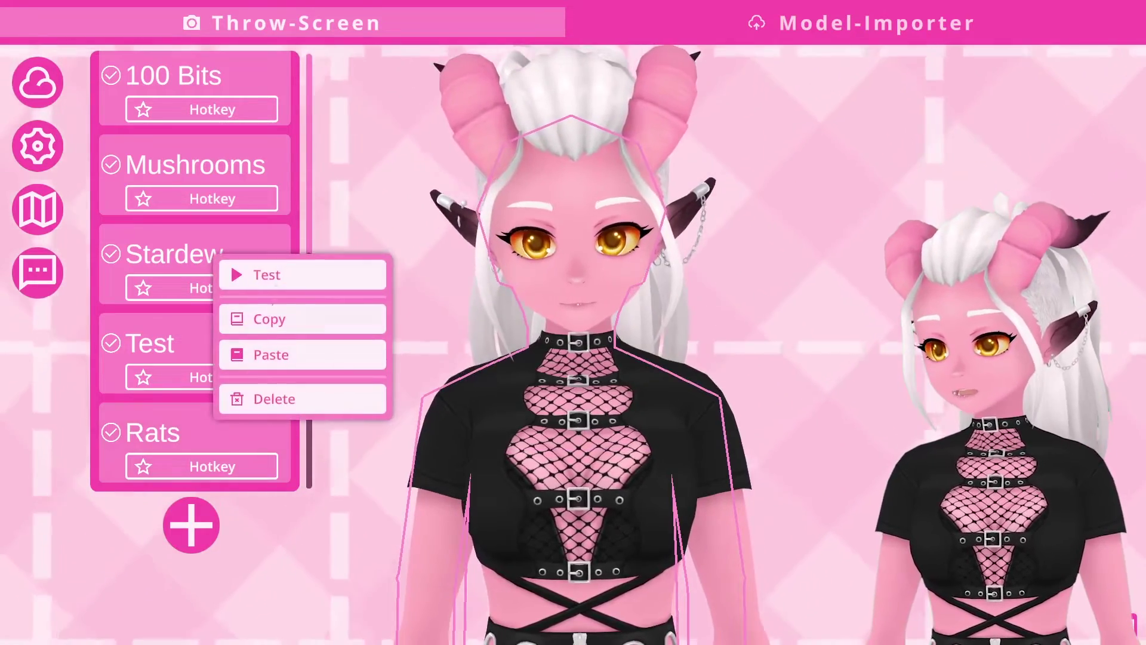
{"action": "left_click", "coordinate": [264, 272]}
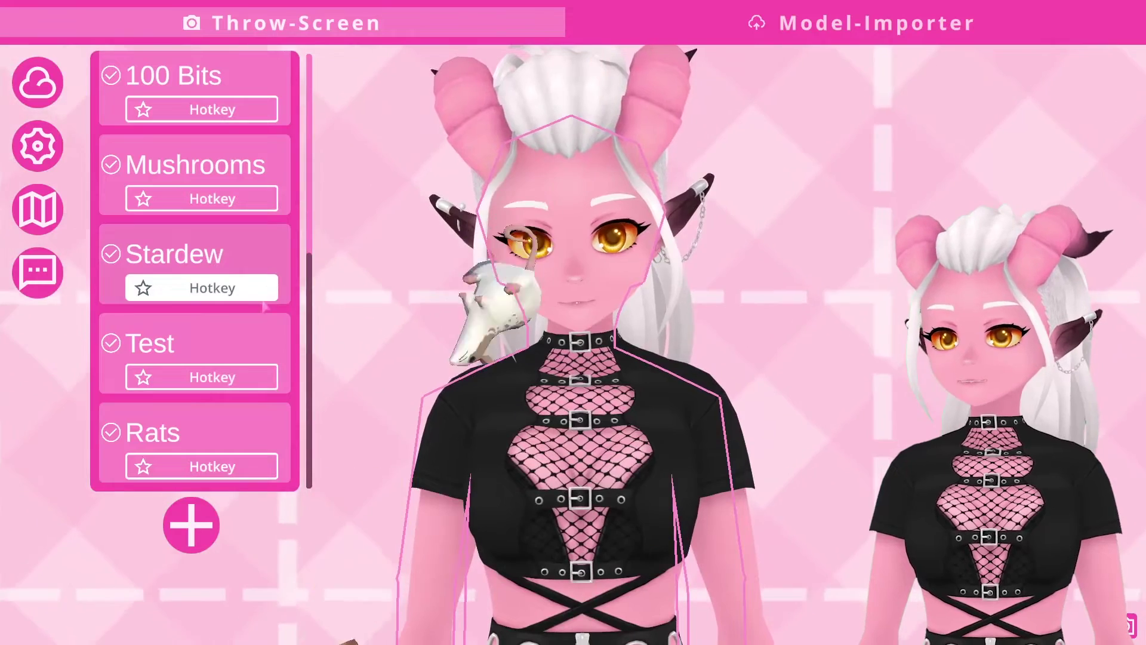
{"action": "left_click", "coordinate": [220, 418]}
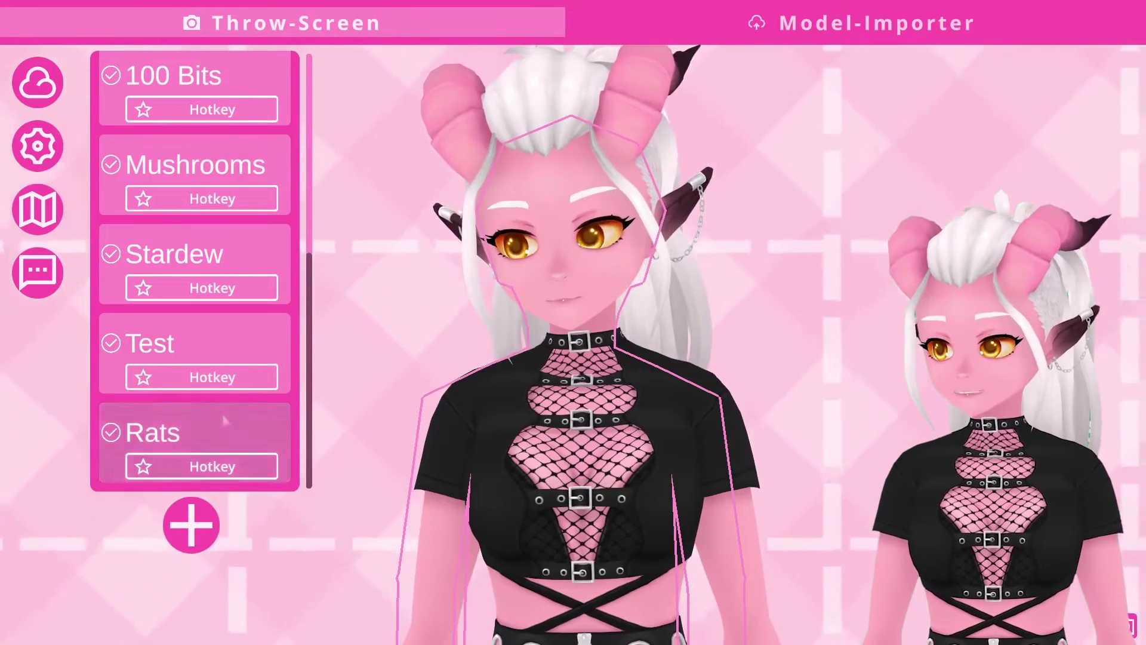
{"action": "left_click_drag", "start_coordinate": [480, 316], "coordinate": [463, 343]}
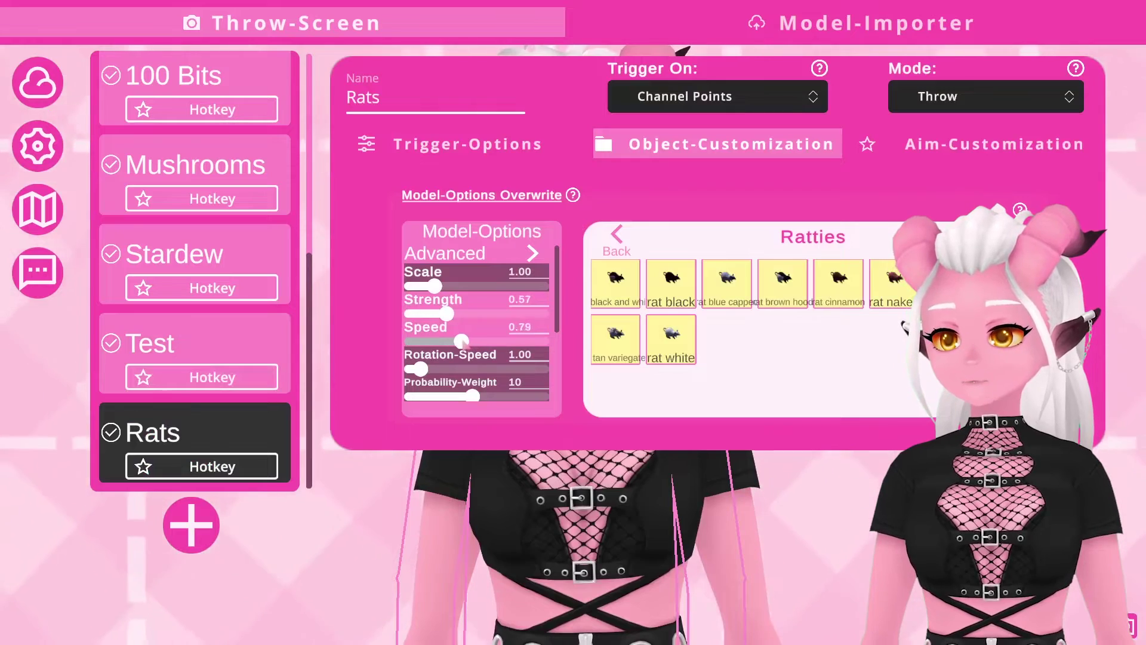
- Test-throw rats at the avatar twice more with the reduced strength and speed
{"action": "right_click", "coordinate": [244, 410]}
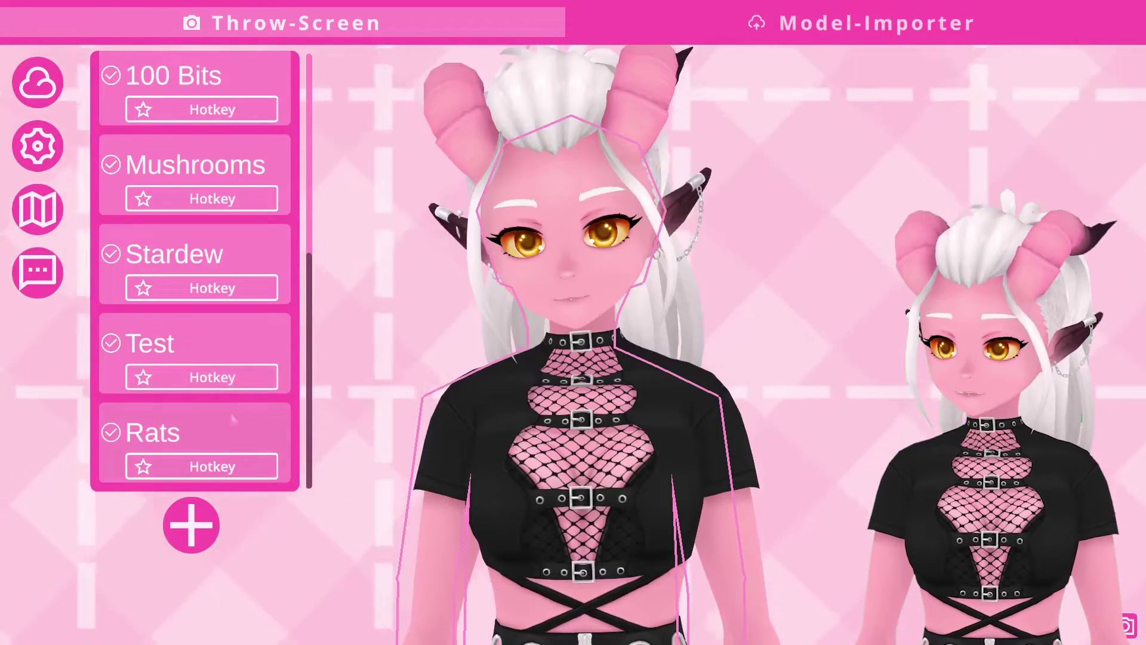
{"action": "key", "text": "Escape"}
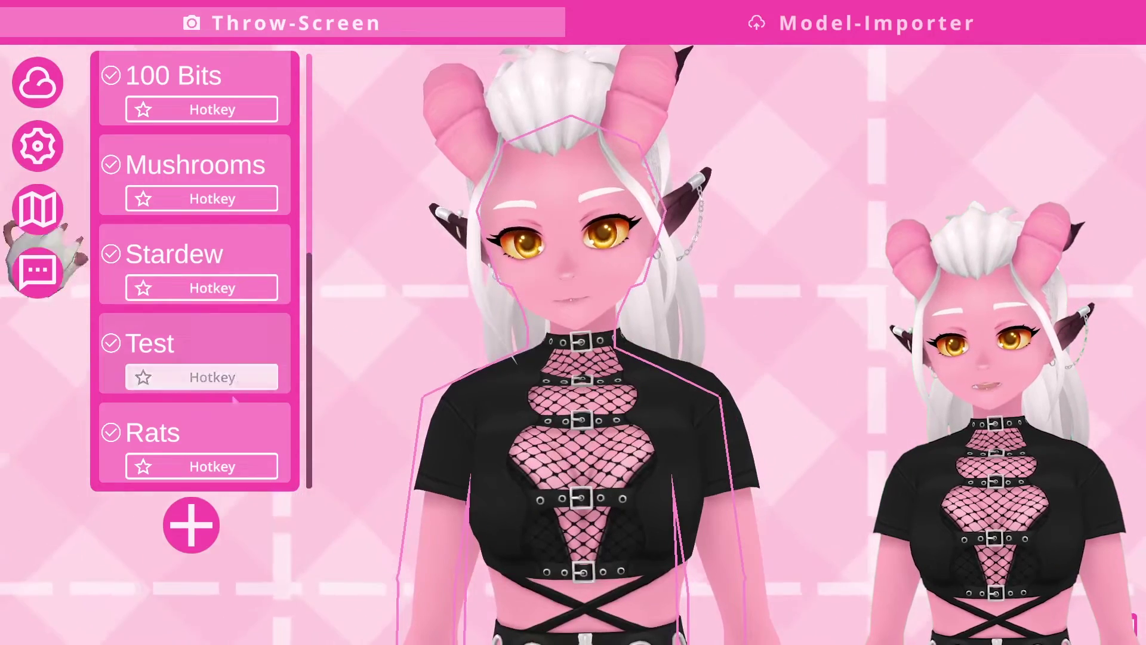
{"action": "left_click", "coordinate": [230, 423]}
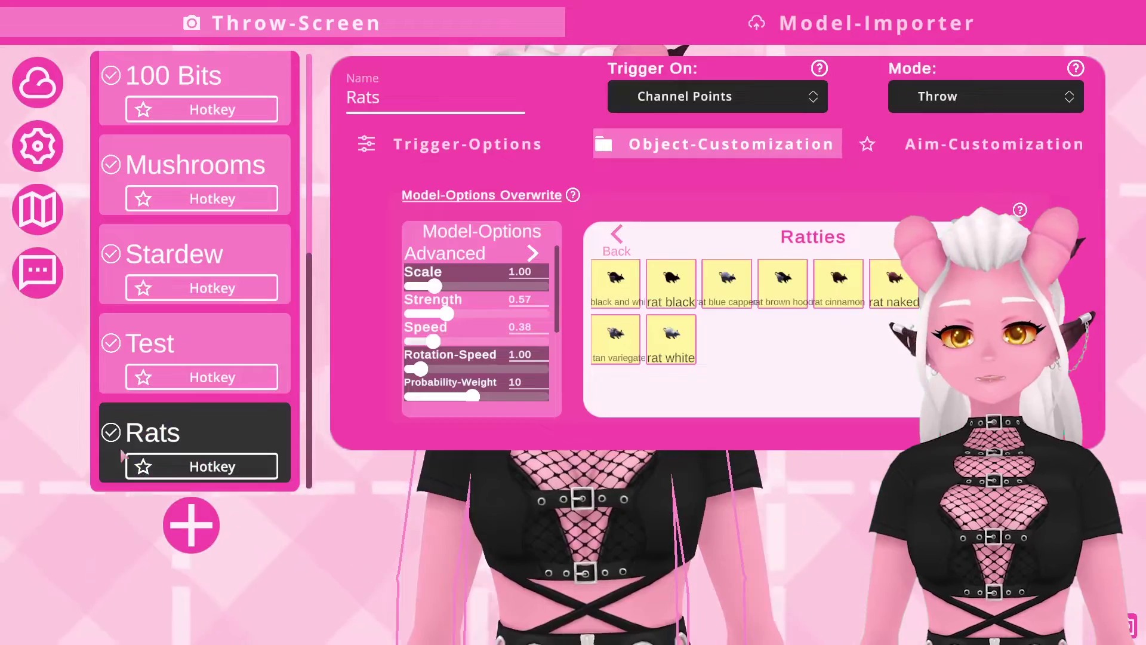
{"action": "left_click", "coordinate": [225, 420]}
{"action": "right_click", "coordinate": [232, 412]}
{"action": "left_click", "coordinate": [323, 269]}
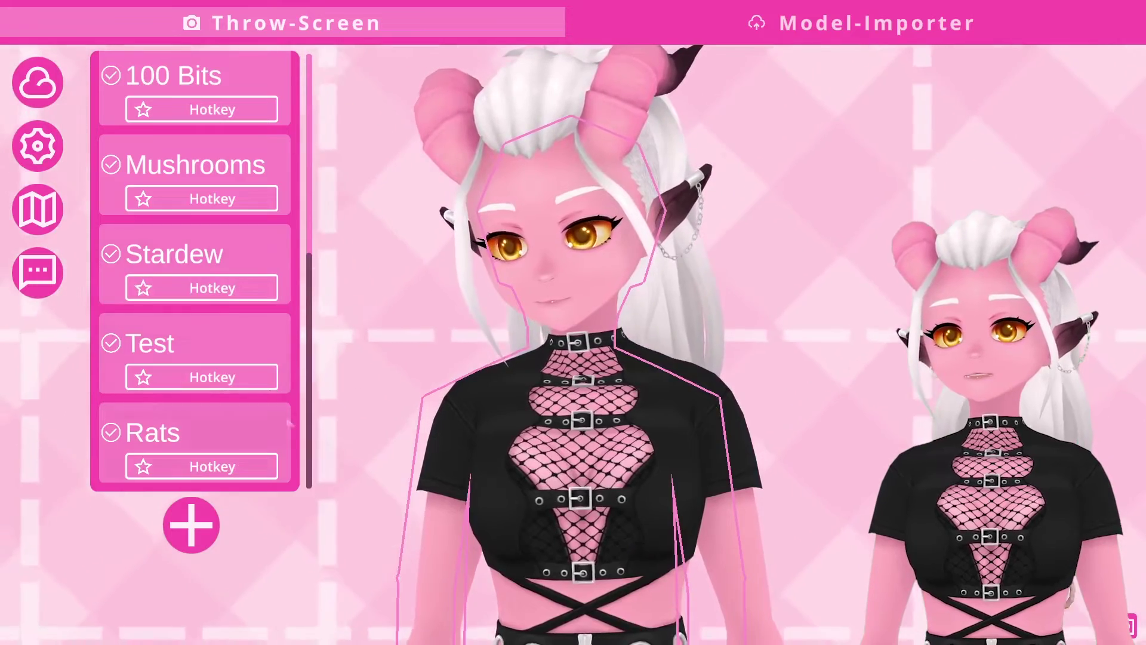
{"action": "left_click", "coordinate": [294, 455]}
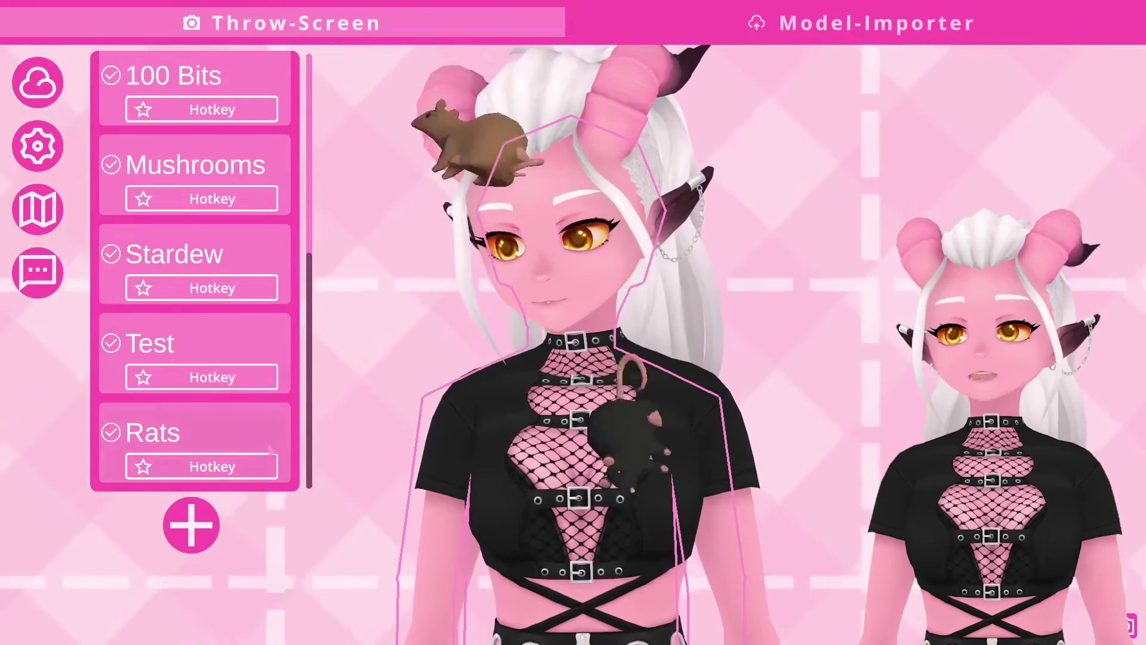
- Fill in a 5-point 'Throw Rats at my Face!' reward with the description 'rats'
{"action": "left_click", "coordinate": [191, 427]}
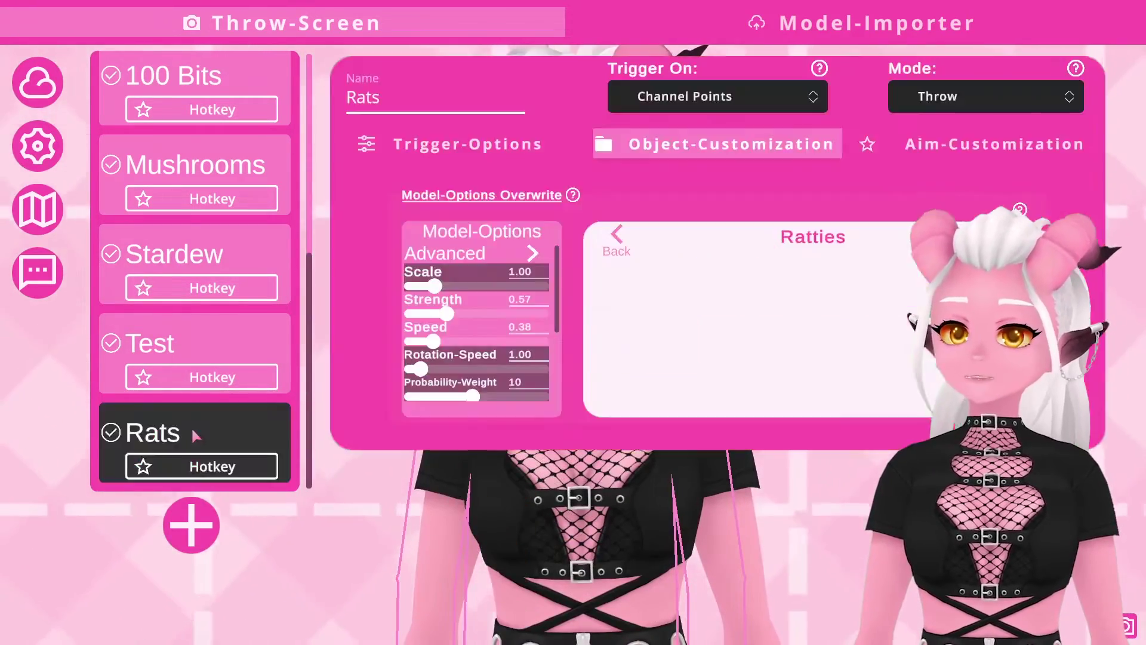
{"action": "left_click", "coordinate": [472, 145]}
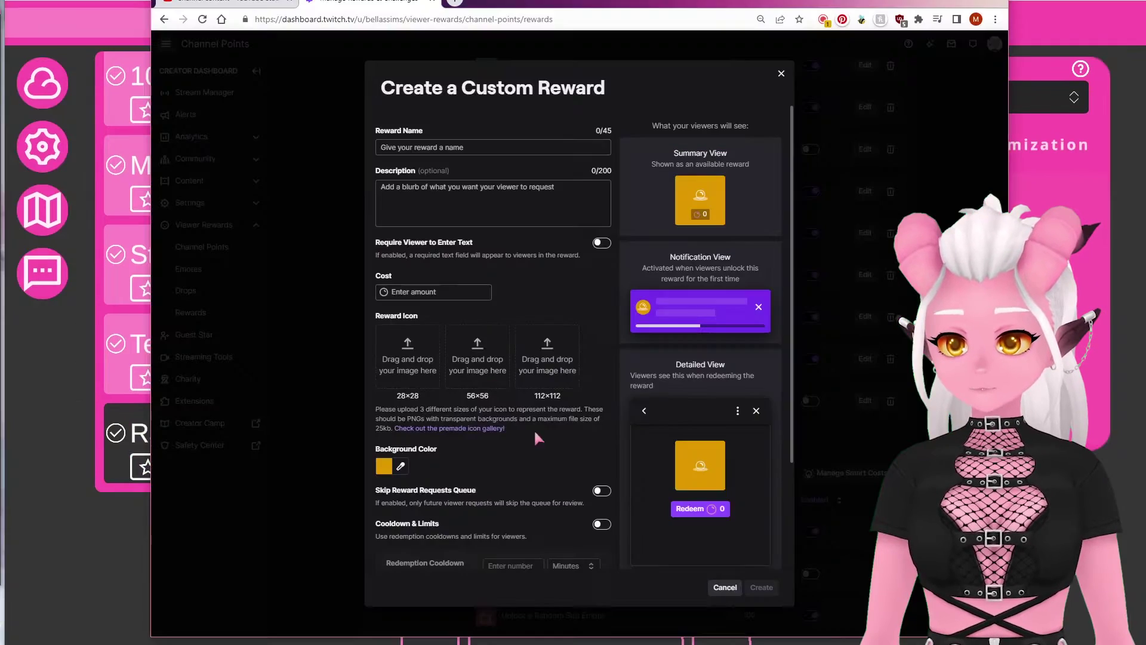
{"action": "type", "text": "Throw Rats at my Face!"}
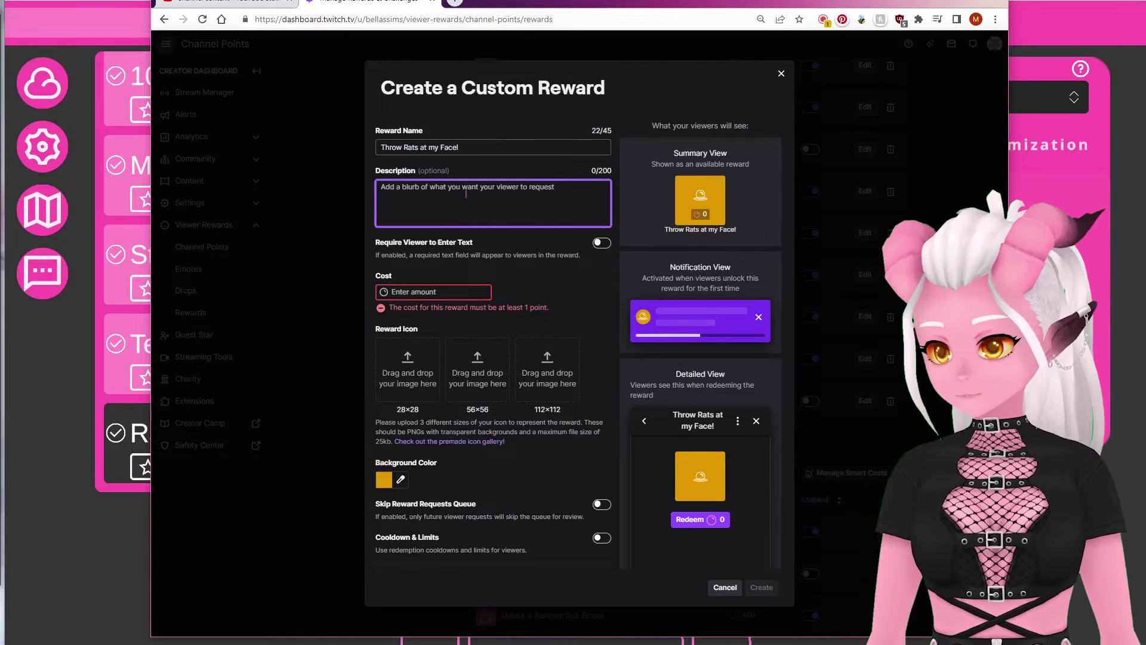
{"action": "type", "text": "rats rats rats"}
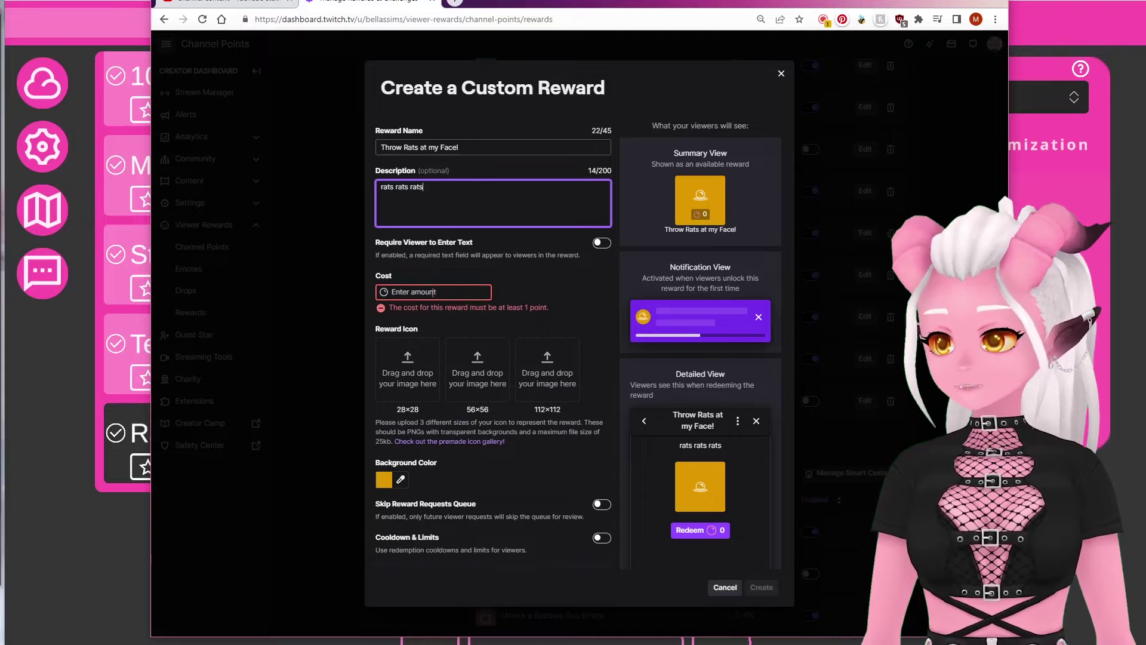
{"action": "left_click", "coordinate": [433, 292]}
{"action": "type", "text": "5"}
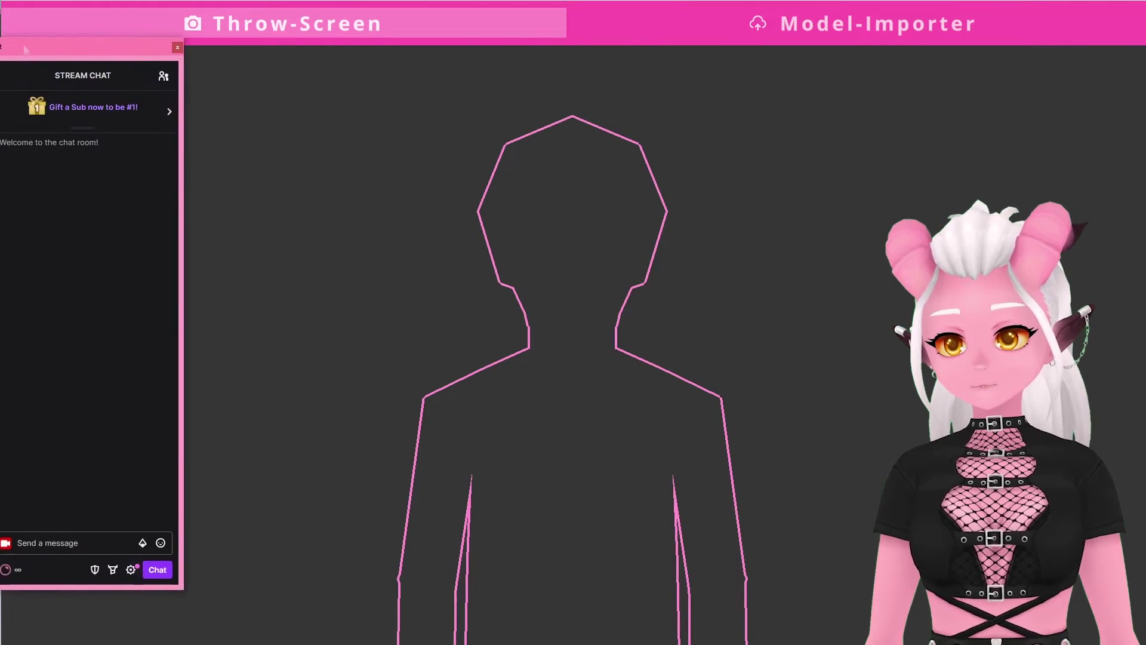
- Redeem the 'Throw Rats at my Face!' reward from chat's channel points menu
{"action": "left_click", "coordinate": [54, 572]}
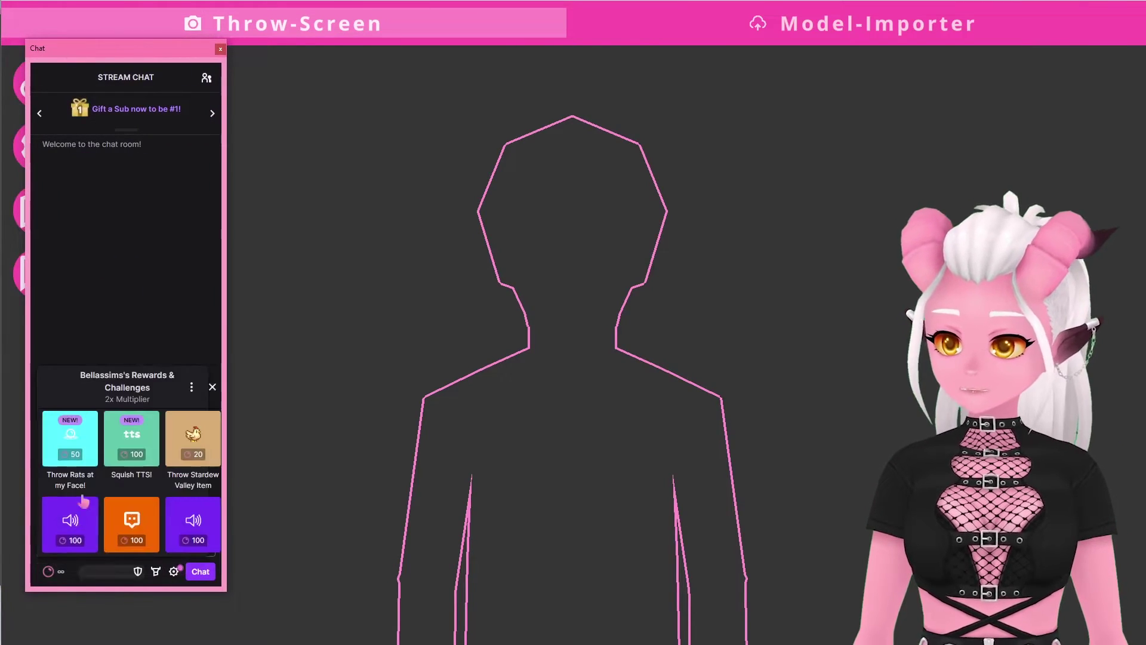
{"action": "left_click", "coordinate": [84, 445]}
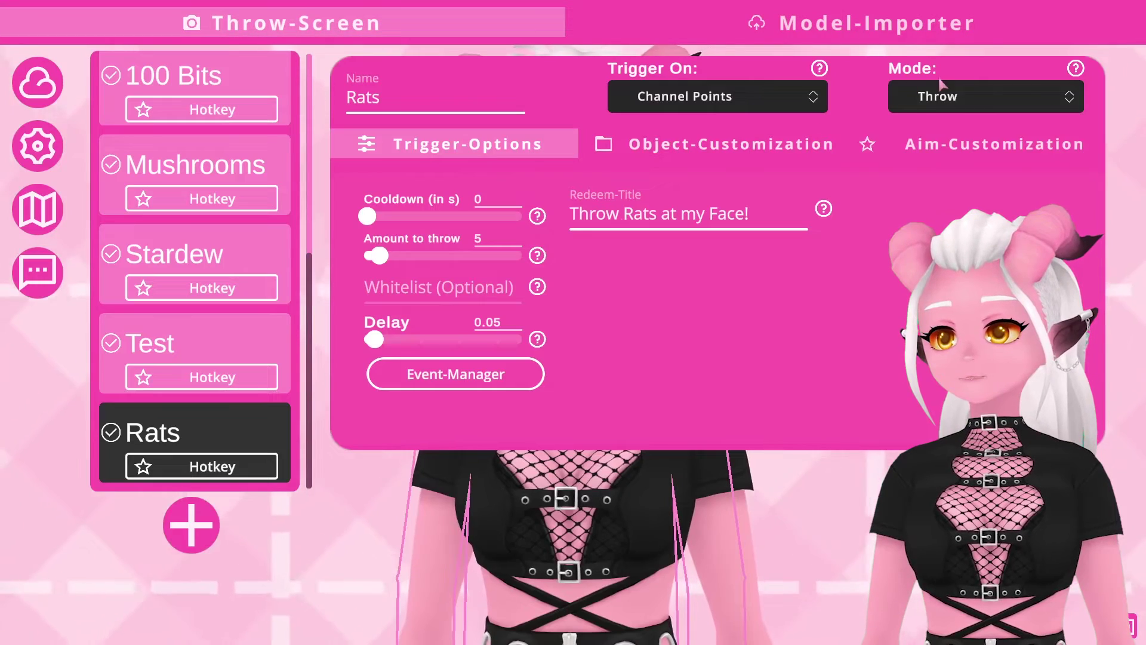
{"action": "left_click", "coordinate": [942, 95]}
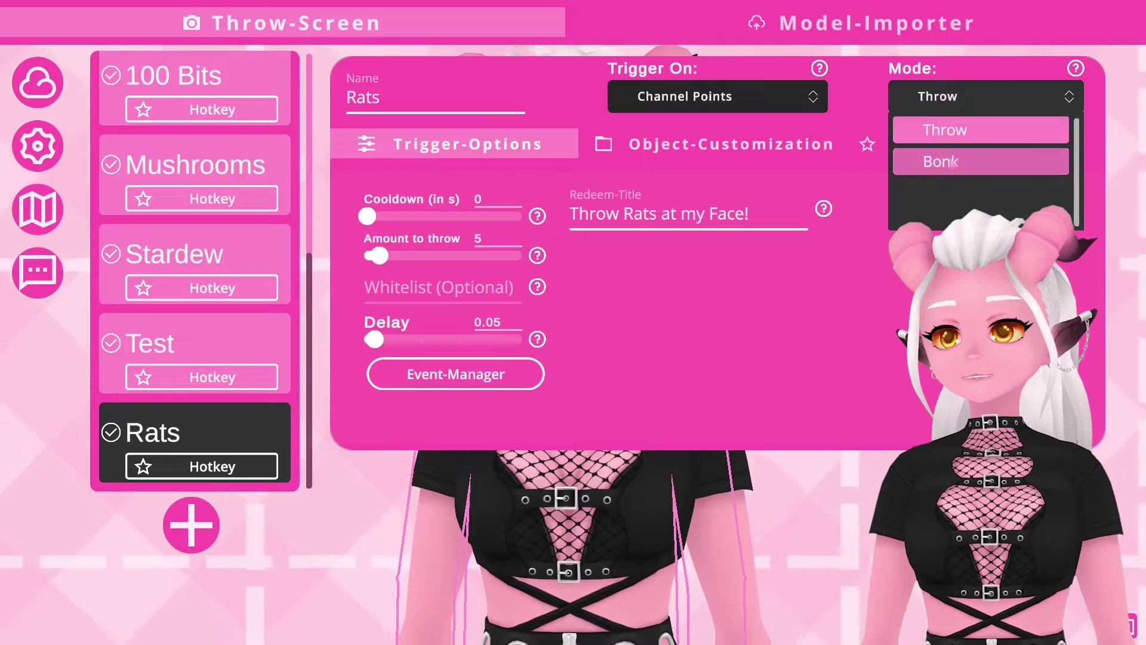
- Switch the Rats trigger to Bonk mode and test-throw it
{"action": "left_click", "coordinate": [953, 162]}
{"action": "left_click", "coordinate": [209, 421]}
{"action": "right_click", "coordinate": [216, 254]}
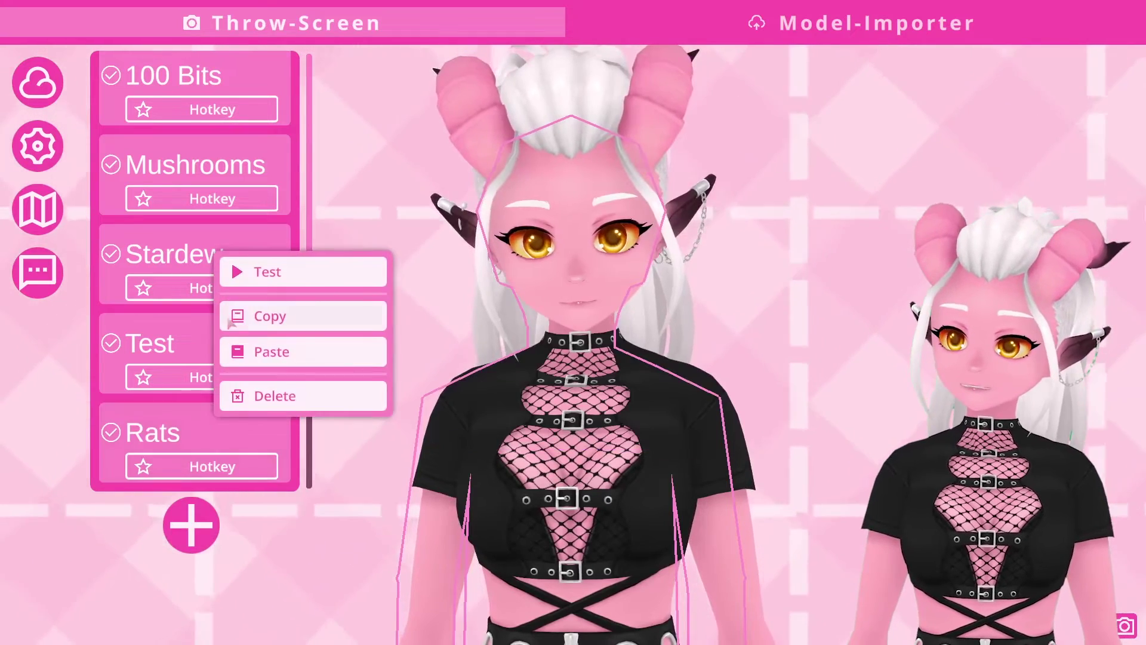
{"action": "left_click", "coordinate": [268, 272]}
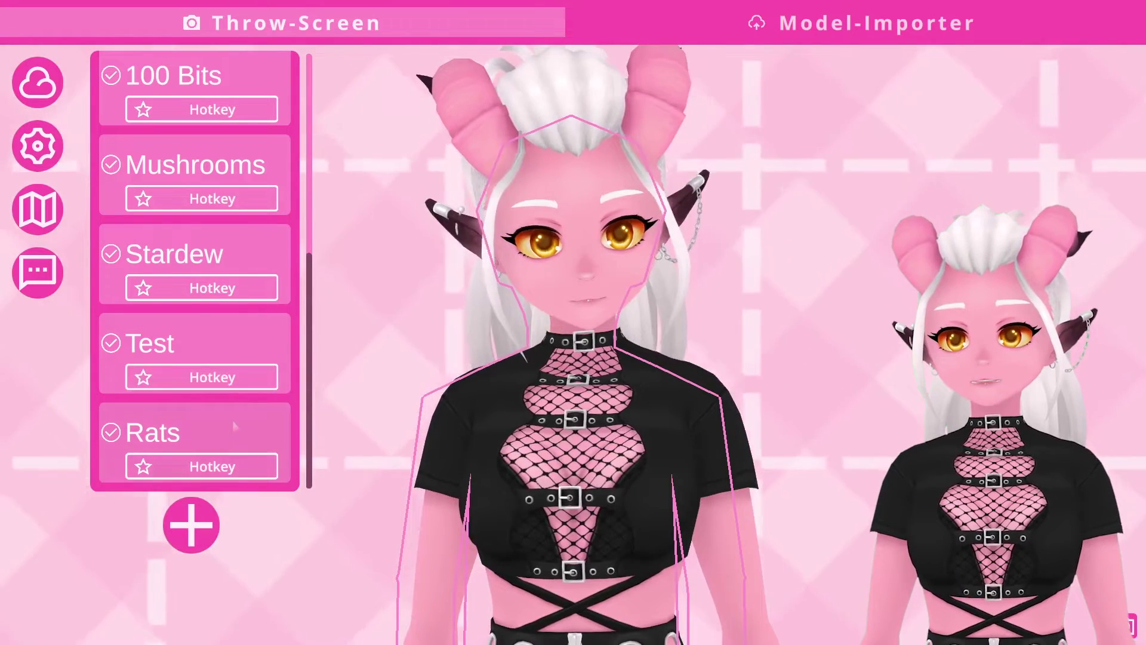
- Give the Rats trigger the Rain aim preset and test-throw it again
{"action": "left_click", "coordinate": [231, 425]}
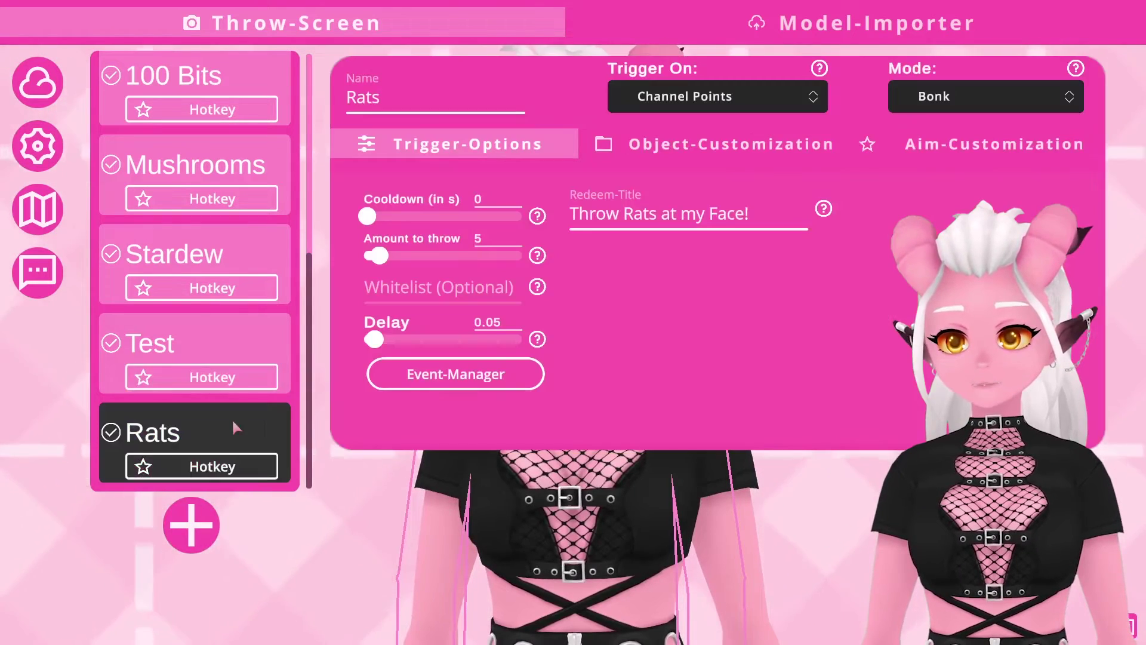
{"action": "left_click", "coordinate": [946, 149]}
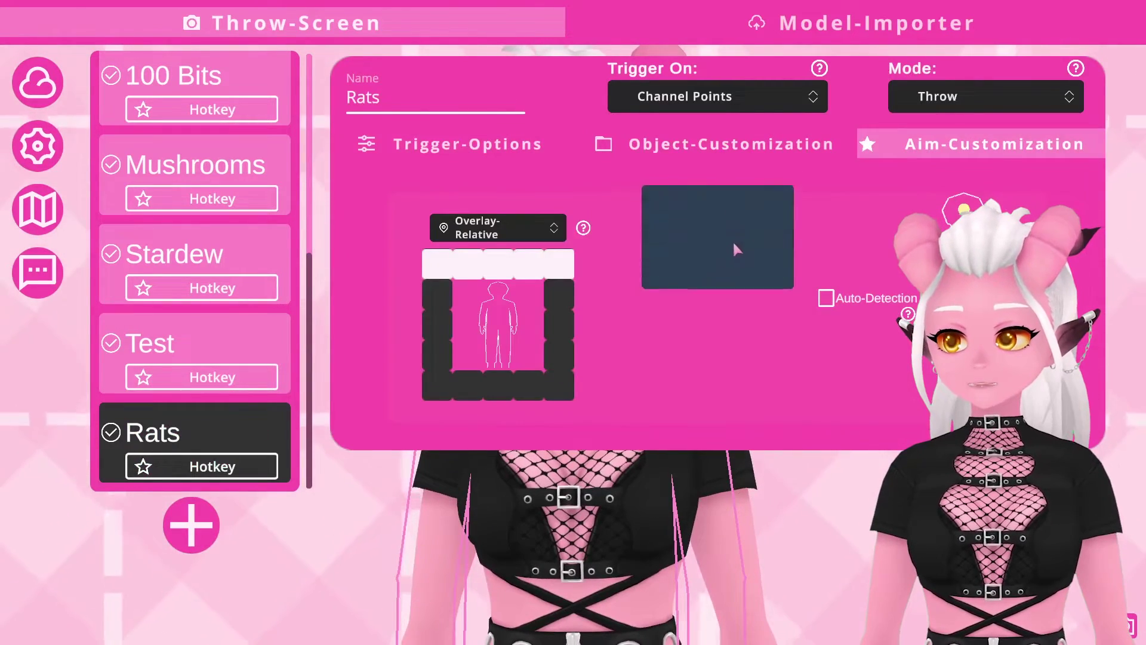
{"action": "left_click", "coordinate": [732, 240]}
{"action": "left_click", "coordinate": [699, 245]}
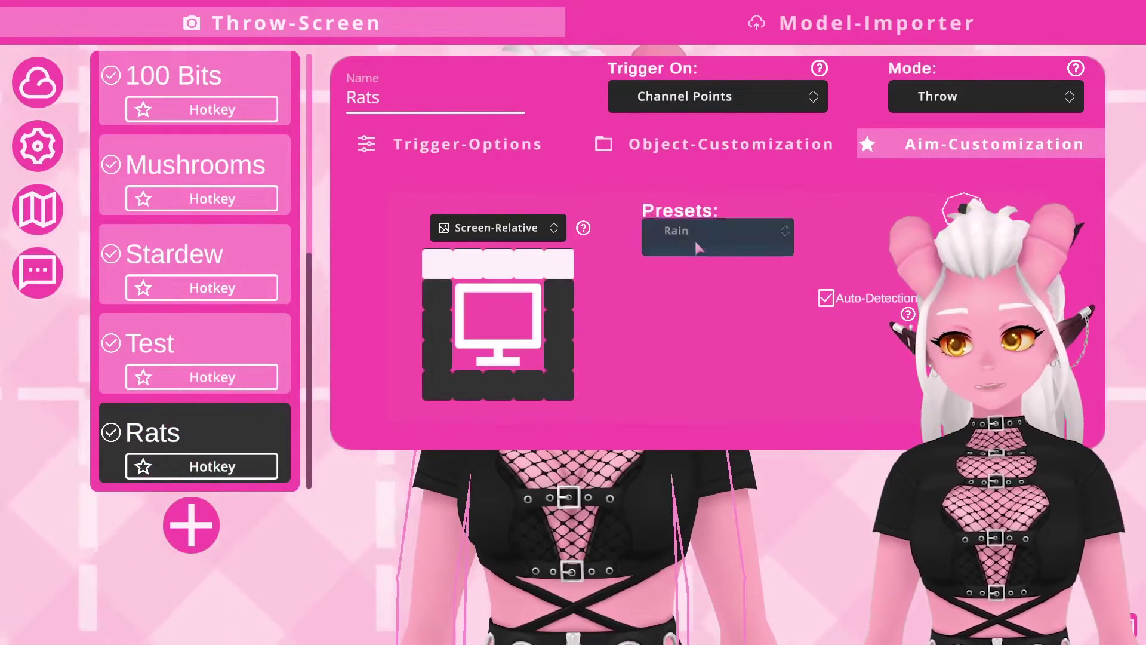
{"action": "right_click", "coordinate": [185, 426]}
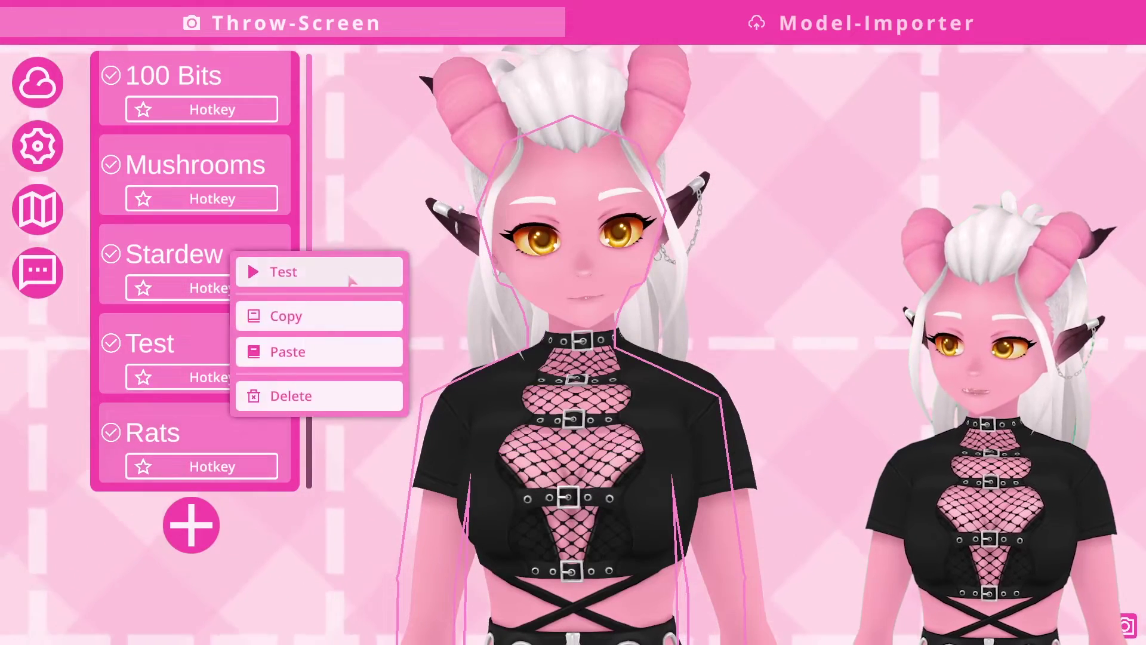
{"action": "left_click", "coordinate": [349, 278]}
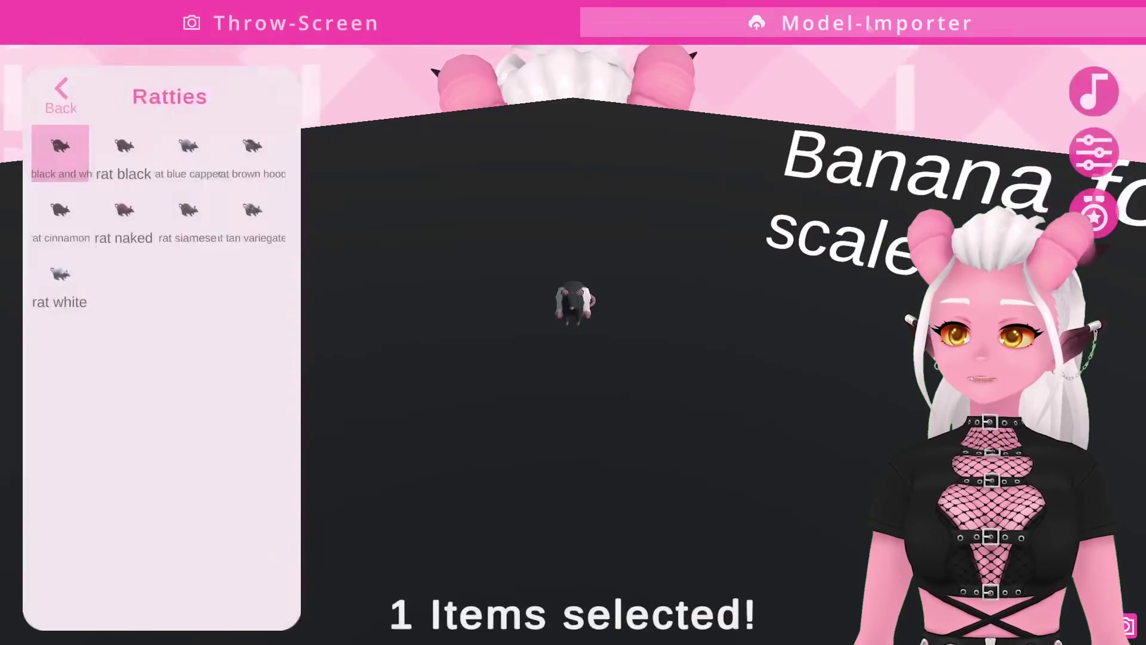
- Enable TITS Squeak3.mp3 as the rat's On Hit sound and disable the Default sound
{"action": "left_click", "coordinate": [1107, 85]}
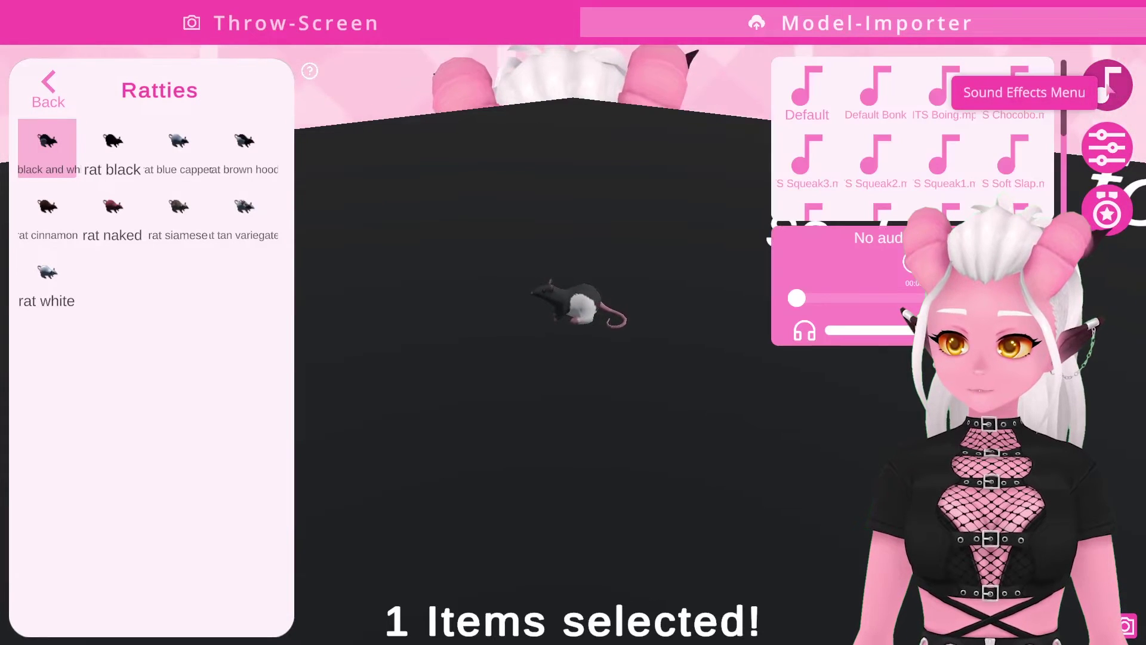
{"action": "scroll", "coordinate": [1068, 206], "scroll_direction": "down", "scroll_amount": 5}
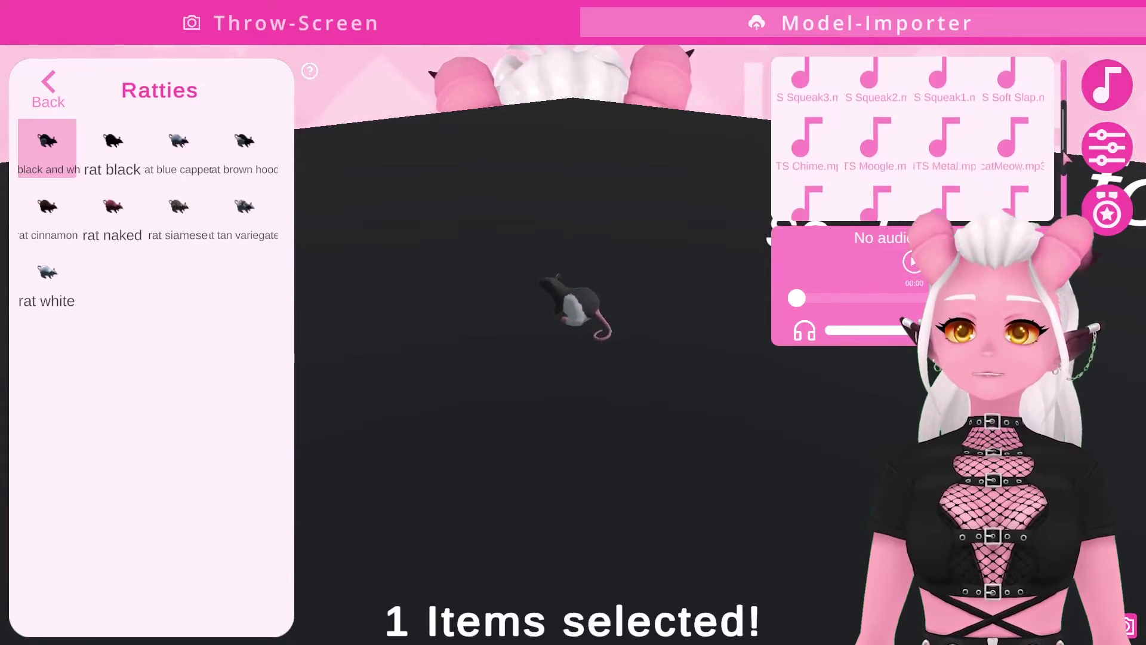
{"action": "scroll", "coordinate": [1070, 205], "scroll_direction": "up", "scroll_amount": 5}
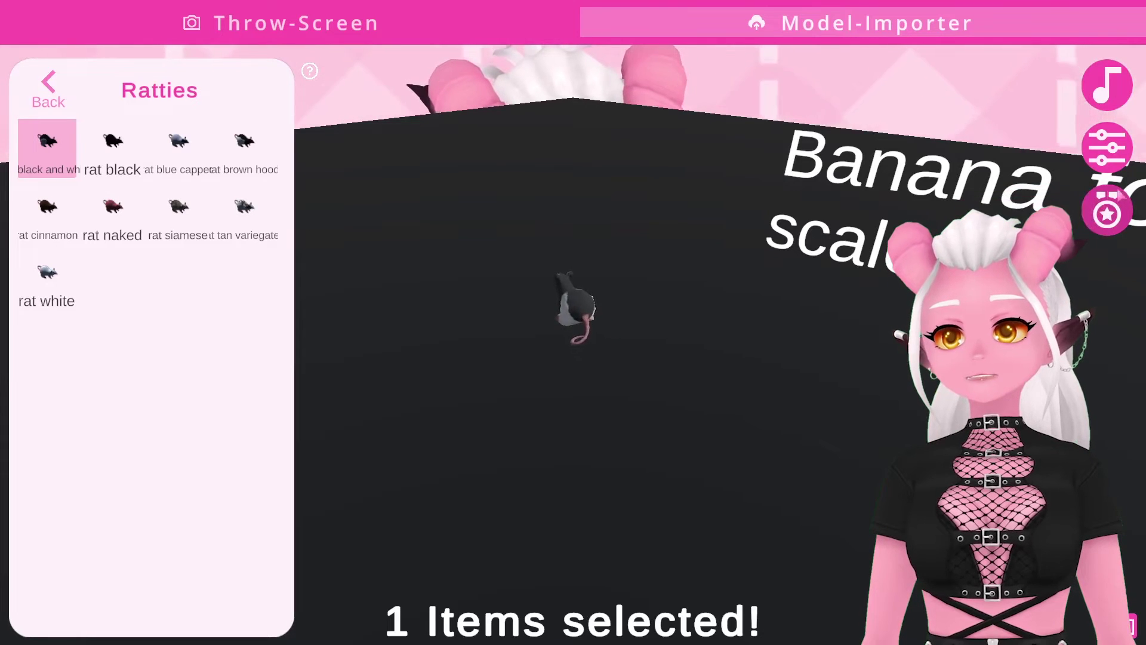
{"action": "left_click", "coordinate": [1108, 213]}
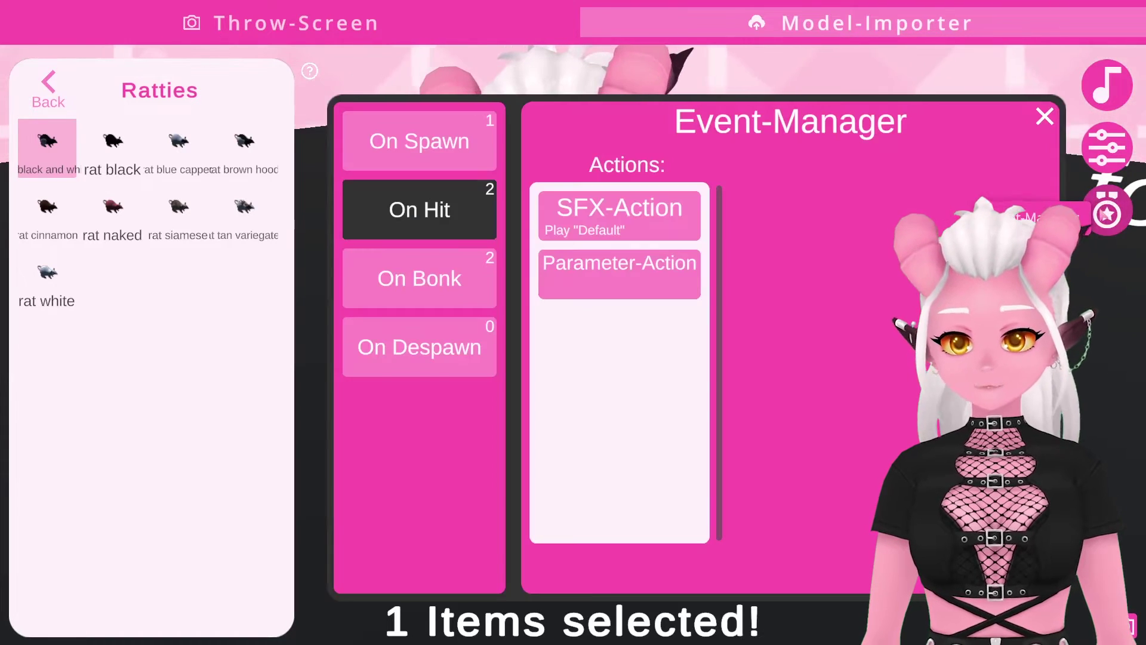
{"action": "left_click", "coordinate": [649, 219]}
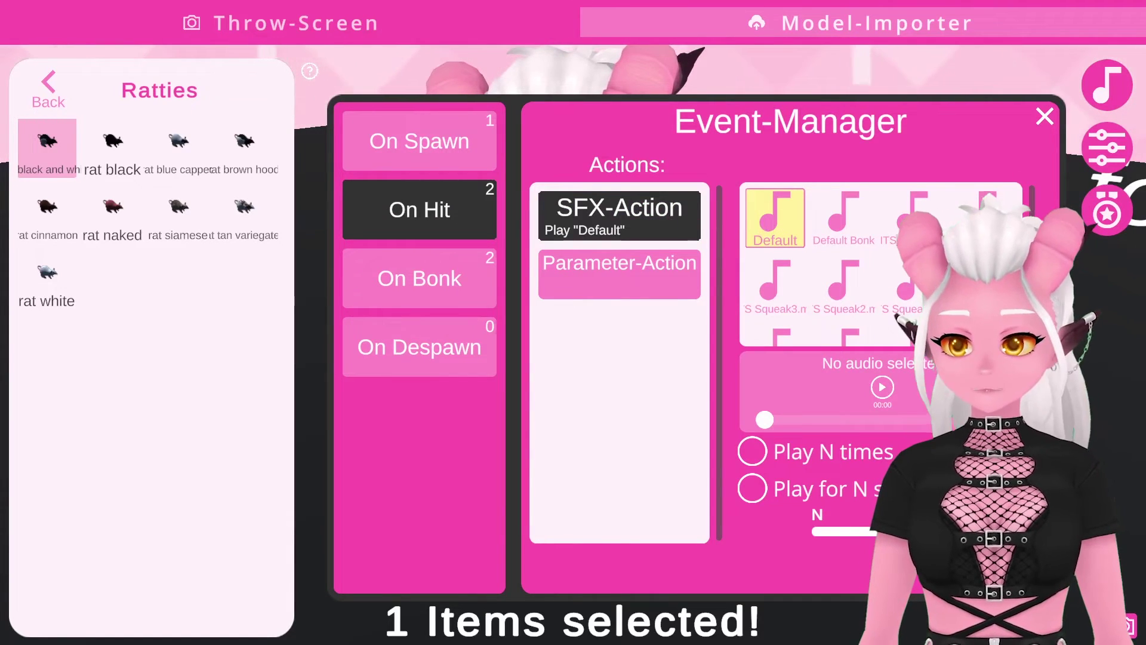
{"action": "scroll", "coordinate": [770, 275], "scroll_direction": "down", "scroll_amount": 1}
{"action": "left_click", "coordinate": [770, 272]}
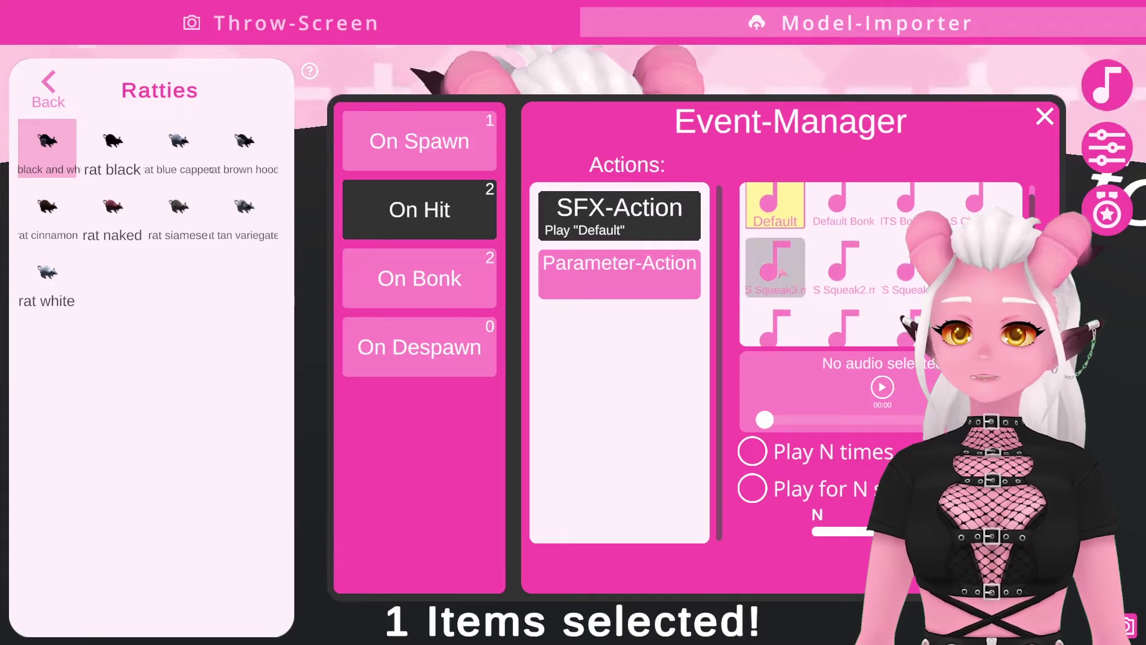
{"action": "left_click", "coordinate": [767, 276]}
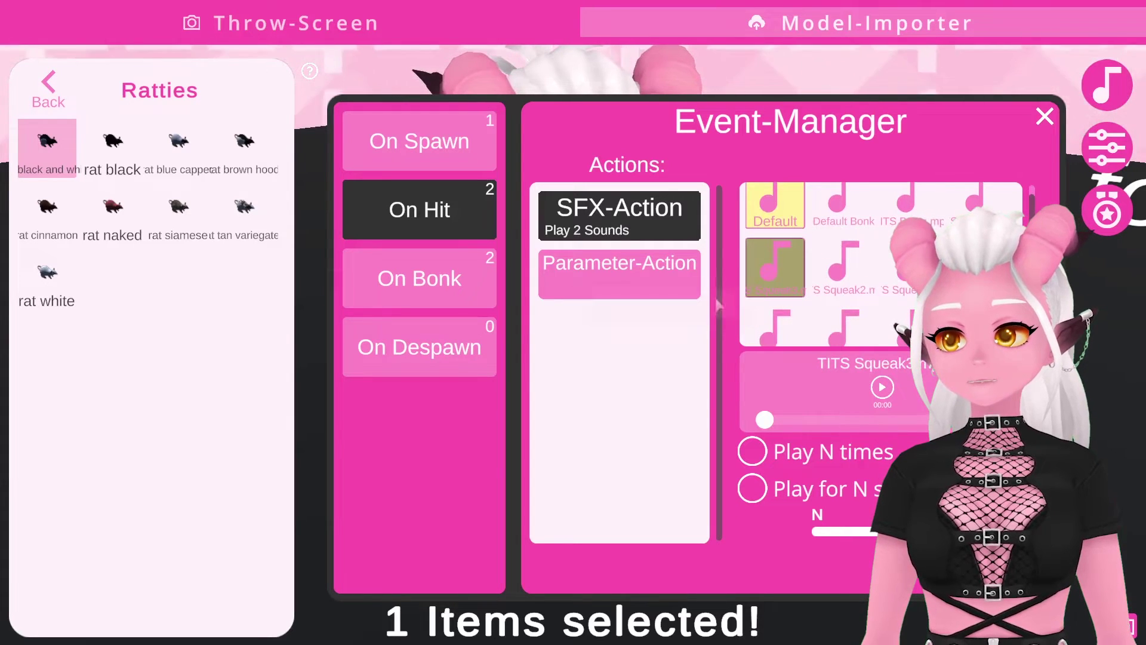
{"action": "left_click", "coordinate": [790, 219]}
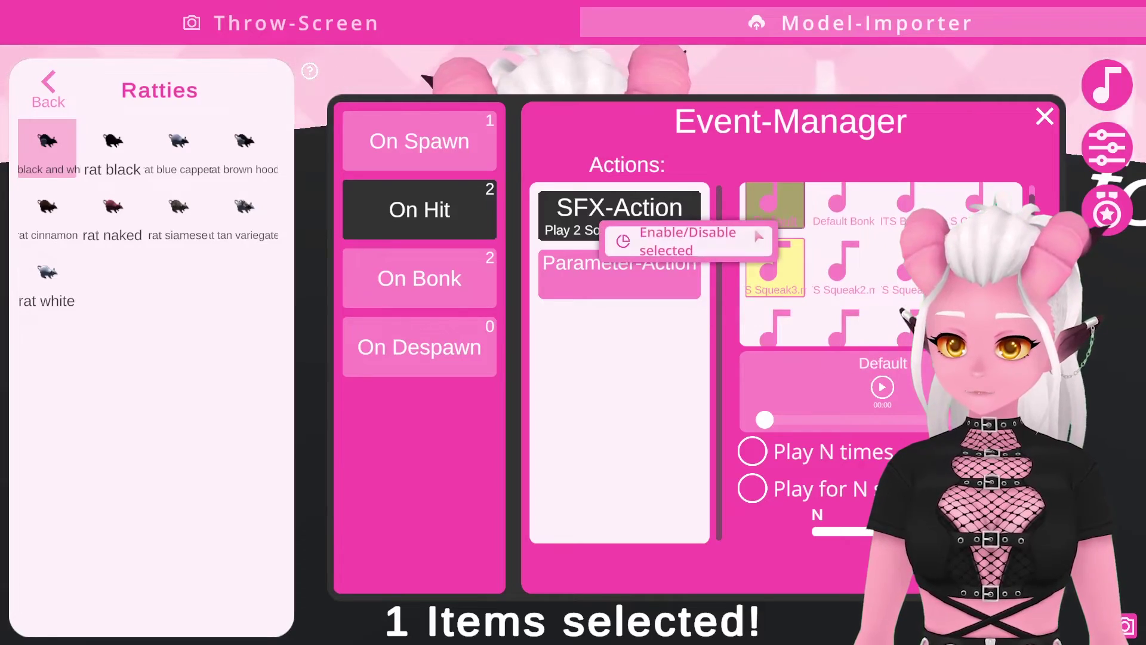
{"action": "left_click", "coordinate": [747, 242]}
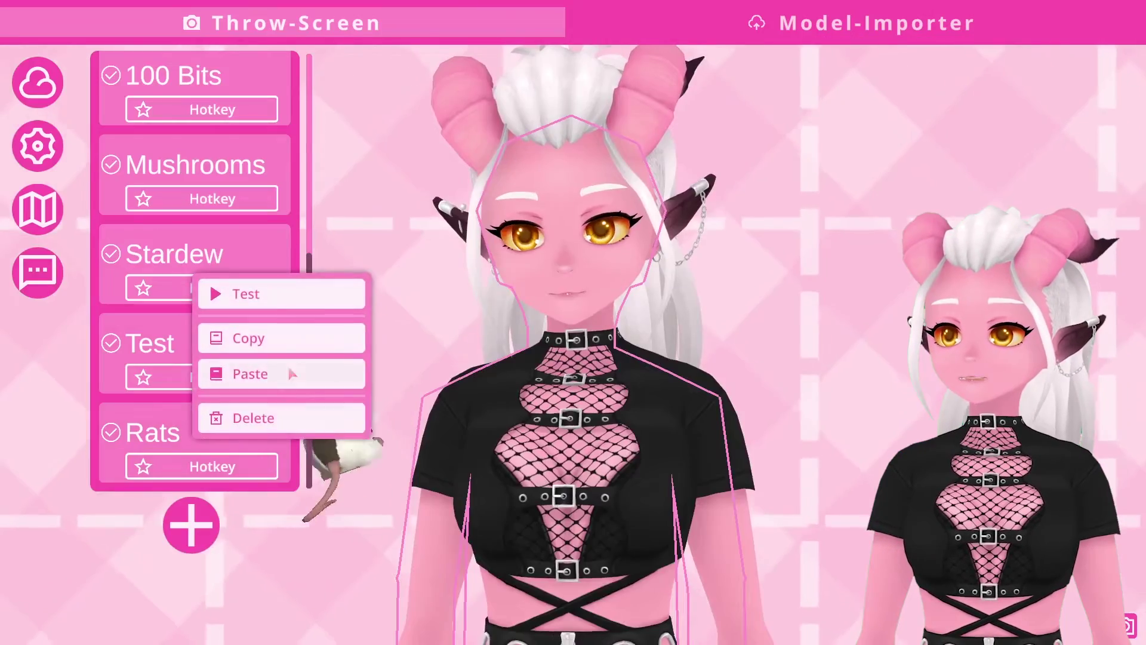
- Test-throw three batches of rats at the avatar
{"action": "left_click", "coordinate": [236, 292]}
{"action": "right_click", "coordinate": [236, 245]}
{"action": "left_click", "coordinate": [260, 264]}
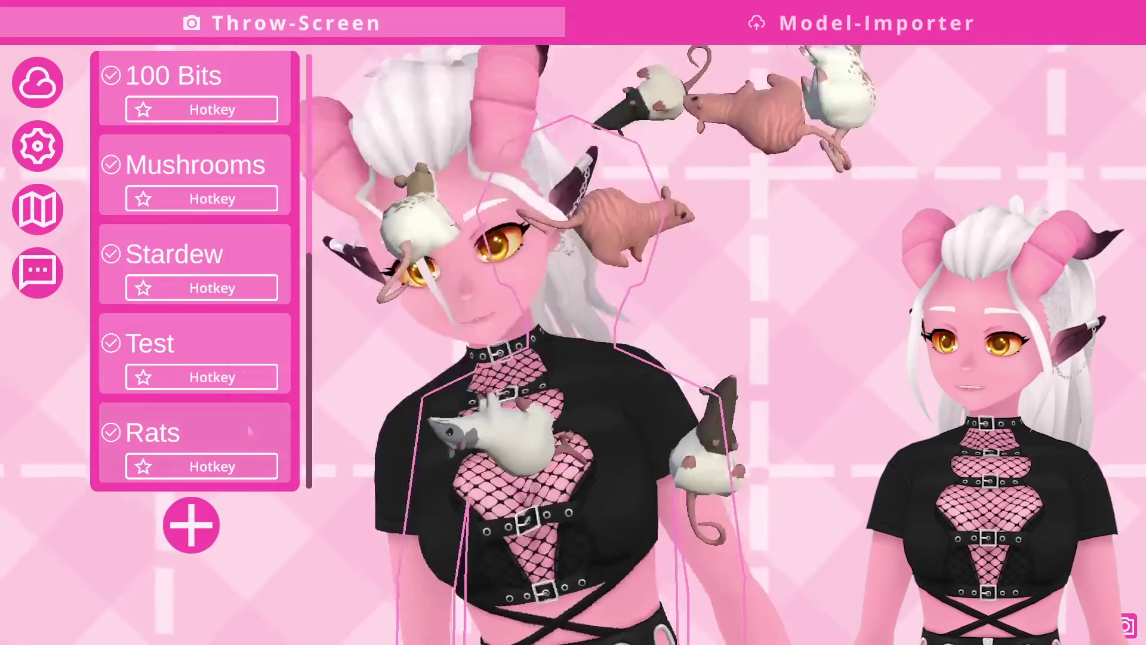
{"action": "right_click", "coordinate": [250, 258]}
{"action": "left_click", "coordinate": [270, 275]}
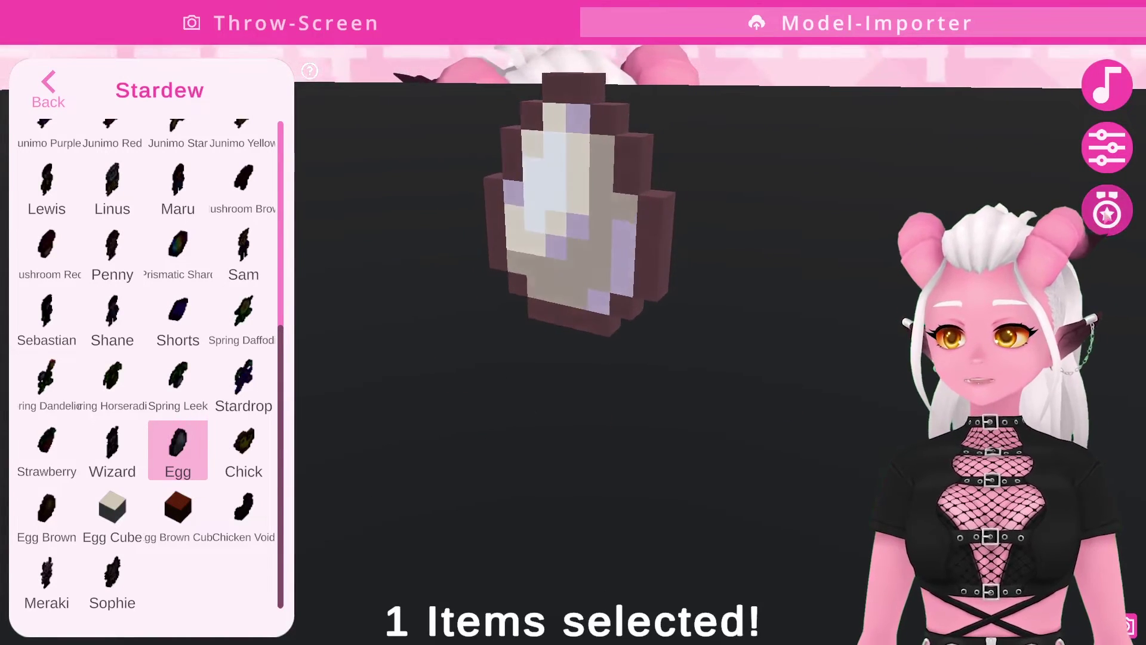
- Add an On Hit Replace action swapping the Egg for the Stardew Chick, then select New Trigger
{"action": "left_click", "coordinate": [790, 411]}
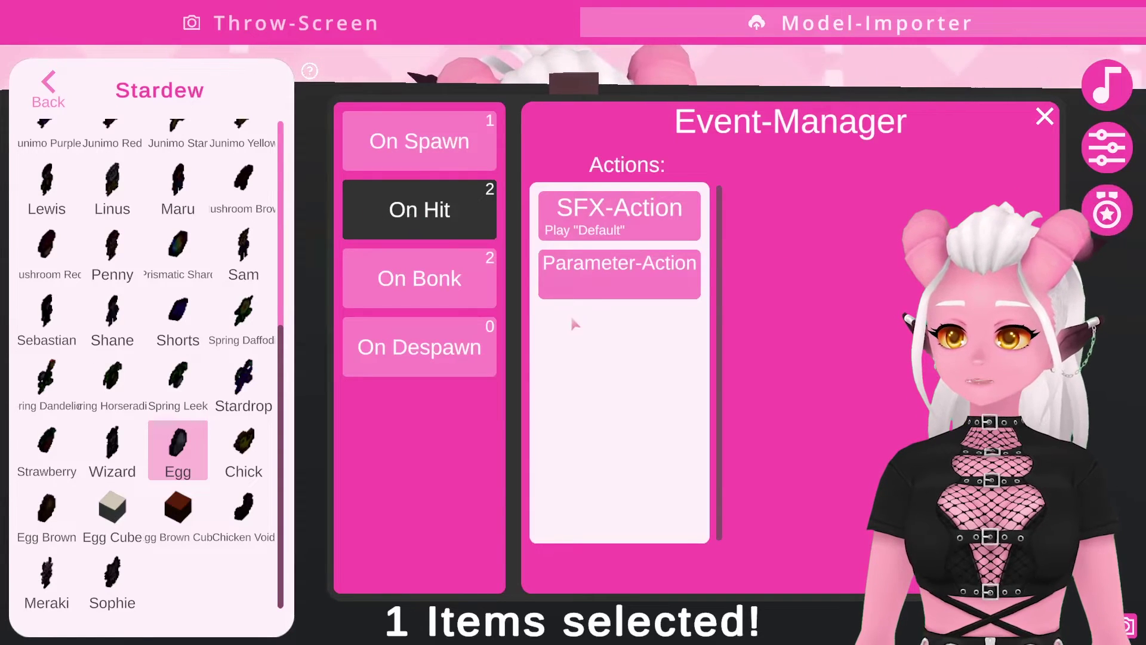
{"action": "right_click", "coordinate": [600, 332]}
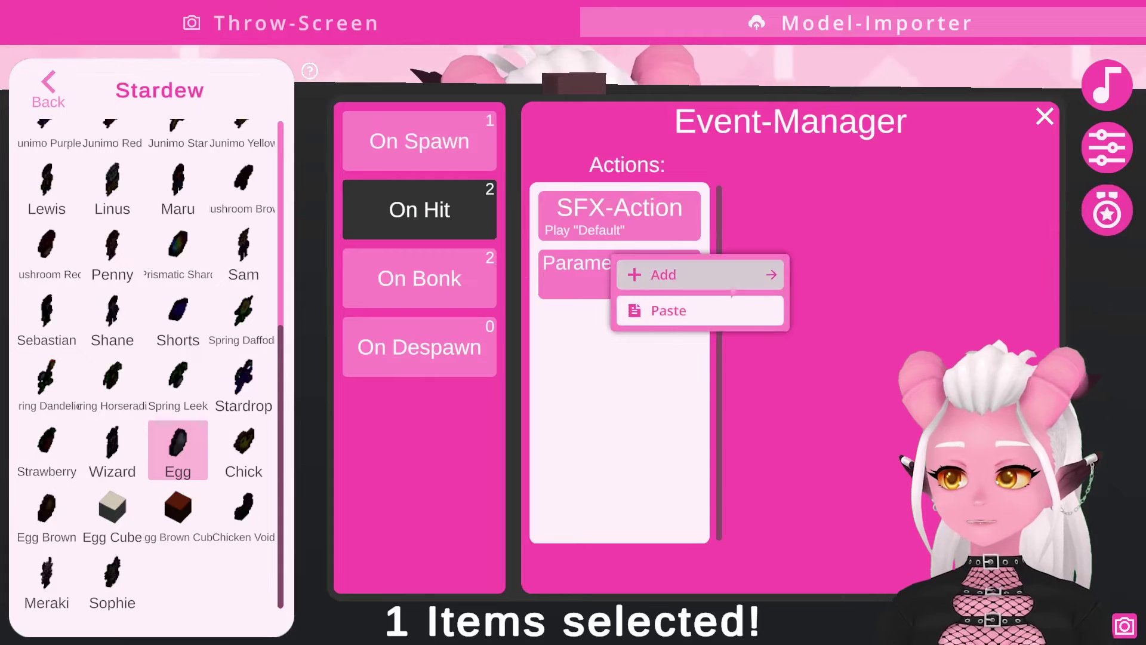
{"action": "mouse_move", "coordinate": [733, 292]}
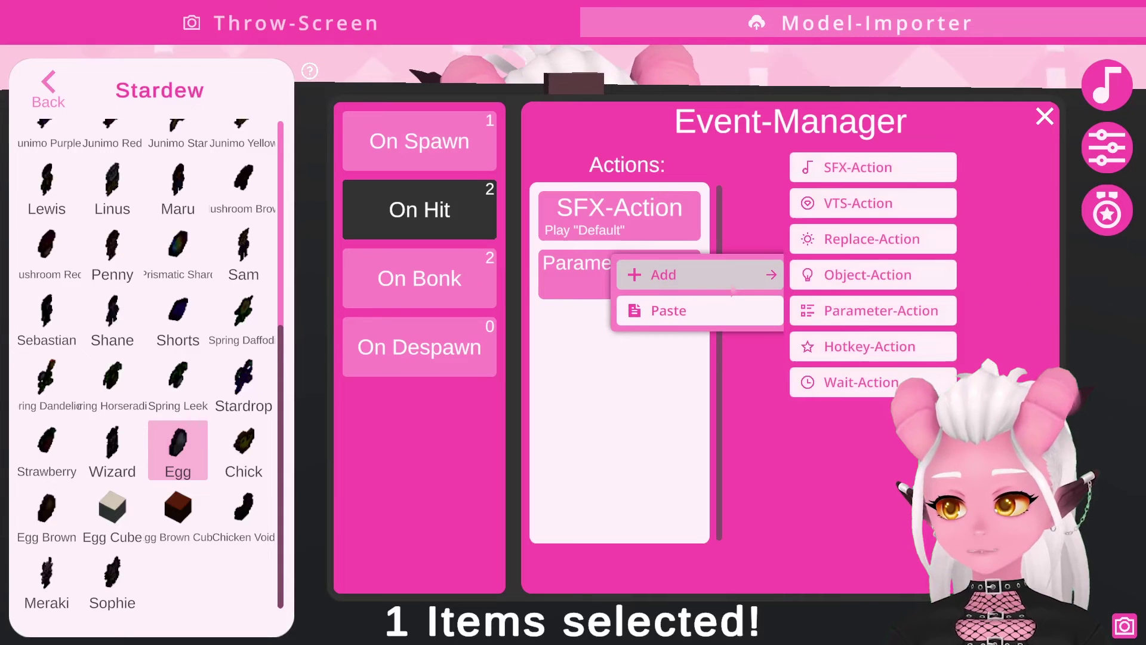
{"action": "left_click", "coordinate": [897, 243]}
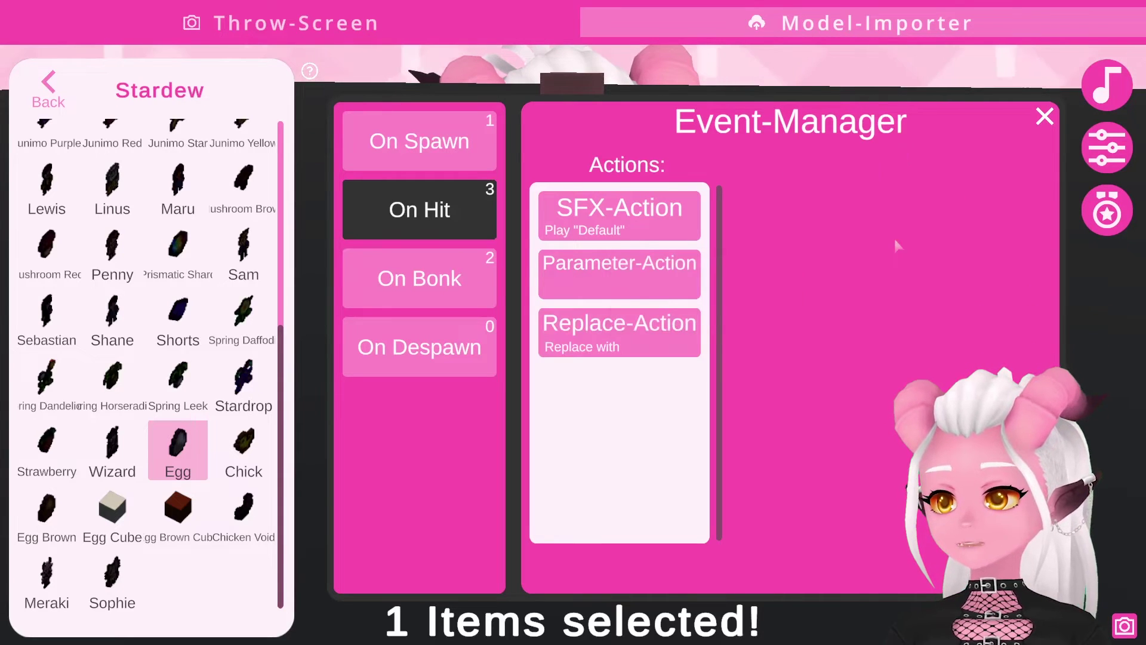
{"action": "left_click", "coordinate": [655, 336]}
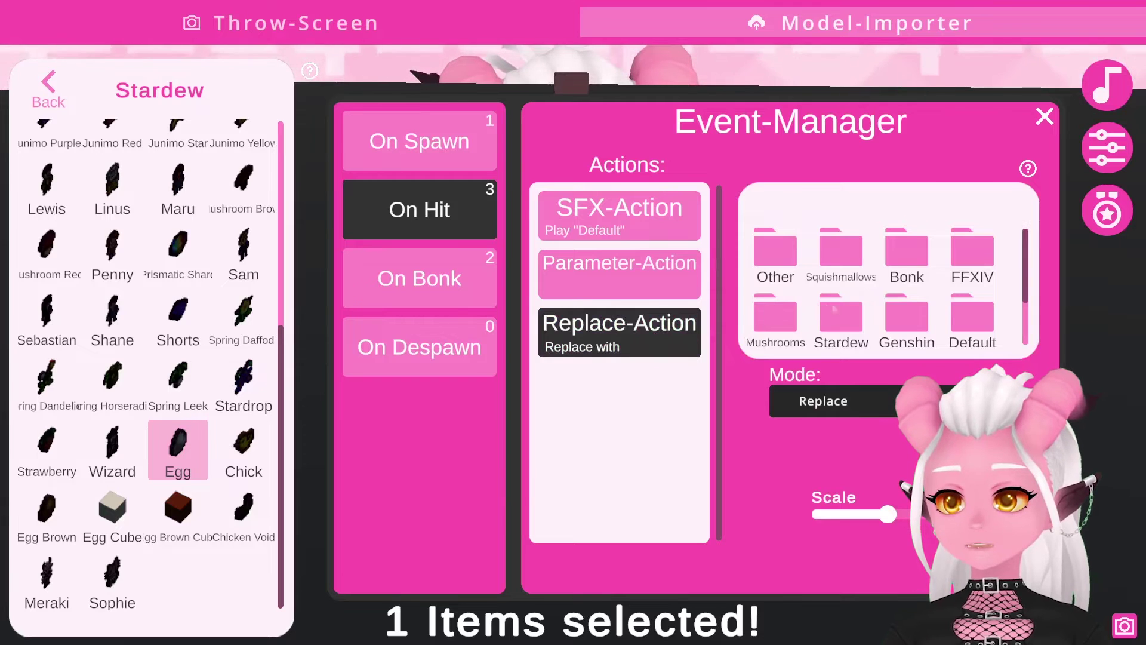
{"action": "left_click", "coordinate": [843, 308]}
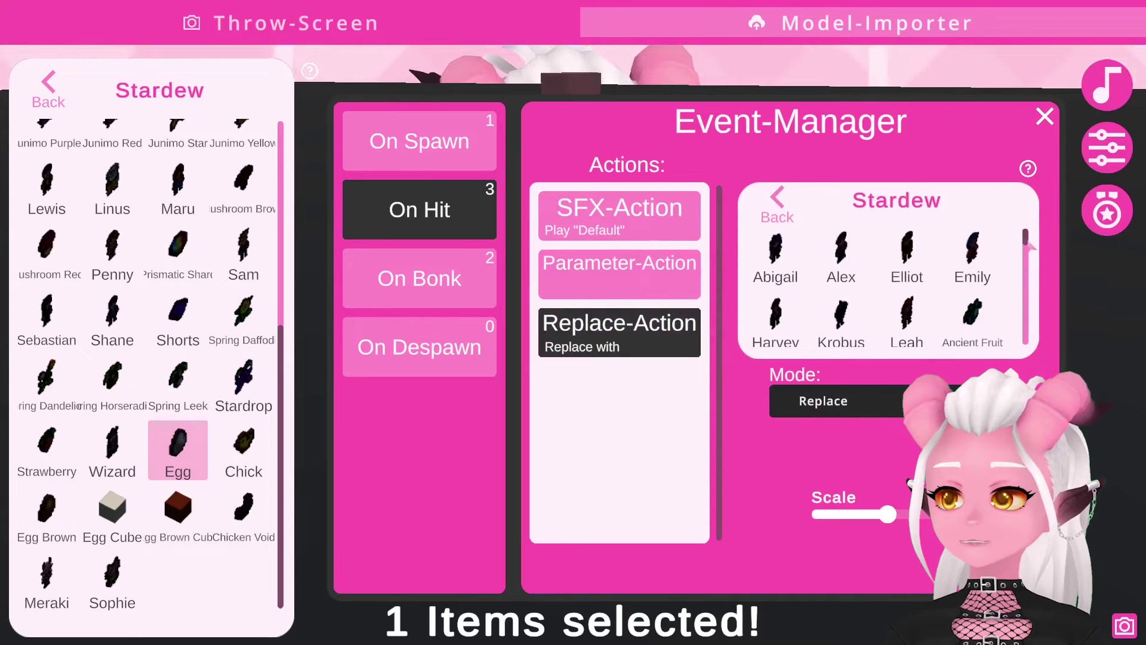
{"action": "scroll", "coordinate": [973, 286], "scroll_direction": "down", "scroll_amount": 10}
{"action": "right_click", "coordinate": [973, 293]}
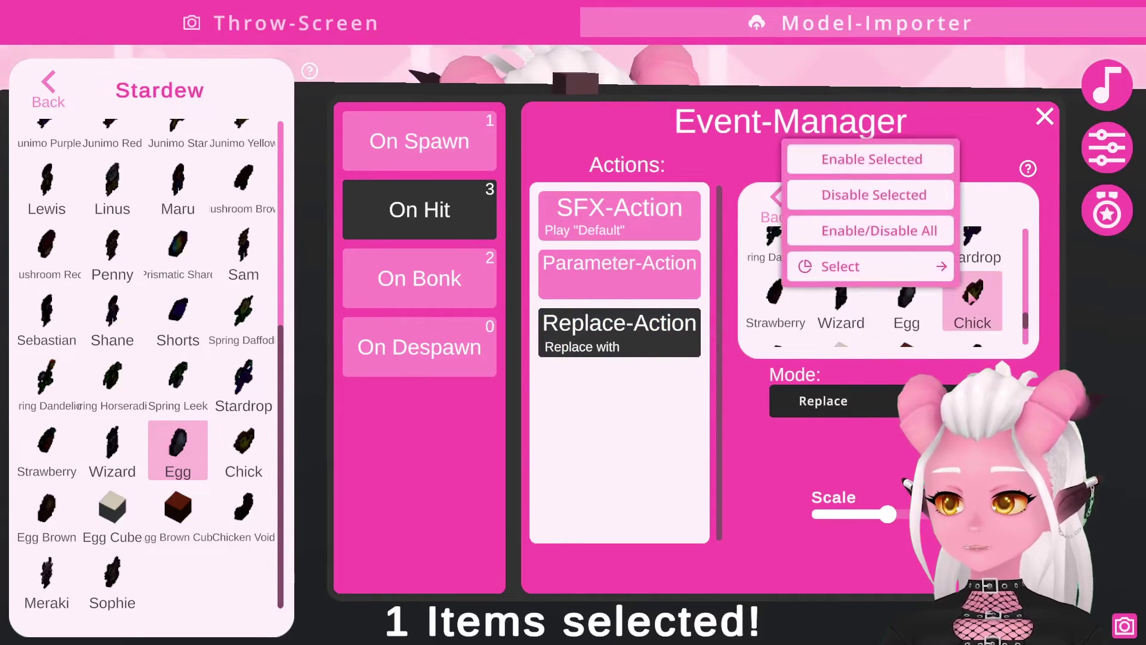
{"action": "left_click", "coordinate": [864, 160]}
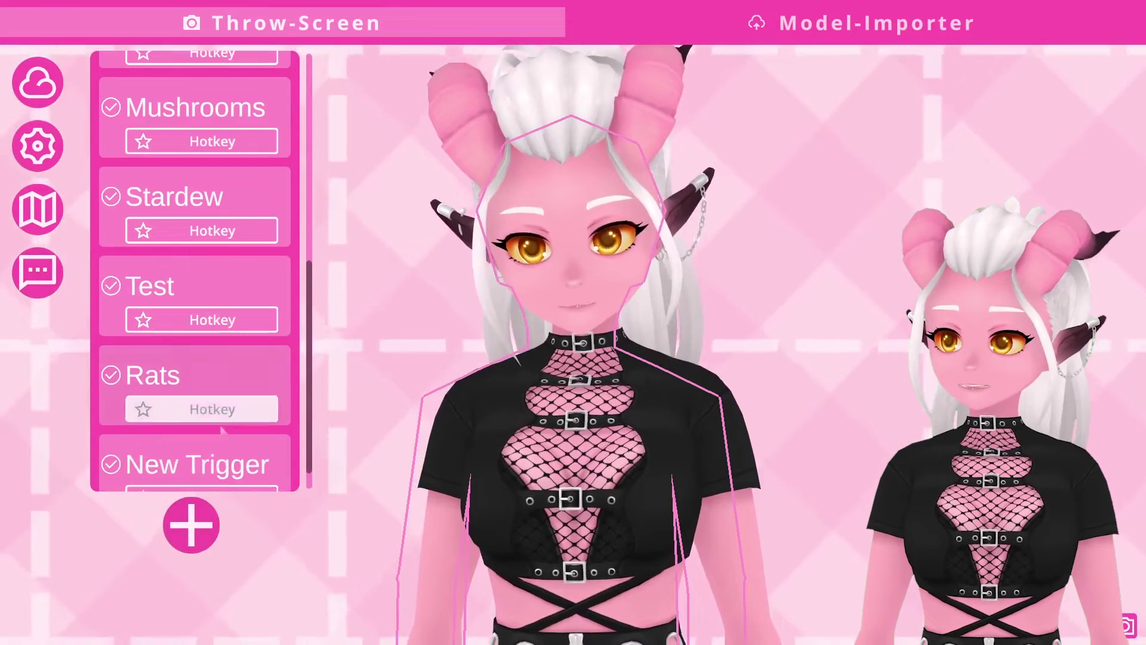
{"action": "left_click", "coordinate": [203, 457]}
- Name the new trigger 'Egg' and set its redeem title to 'egg'
{"action": "left_click", "coordinate": [463, 101]}
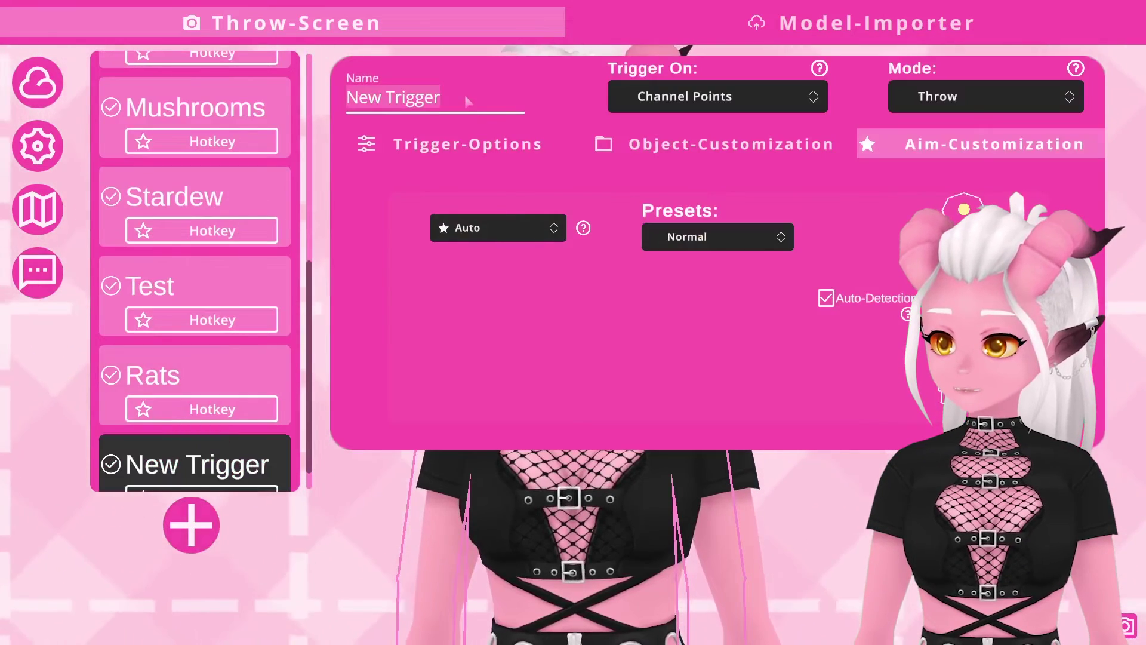
{"action": "type", "text": "Egg"}
{"action": "left_click", "coordinate": [519, 134]}
{"action": "triple_click", "coordinate": [686, 229]}
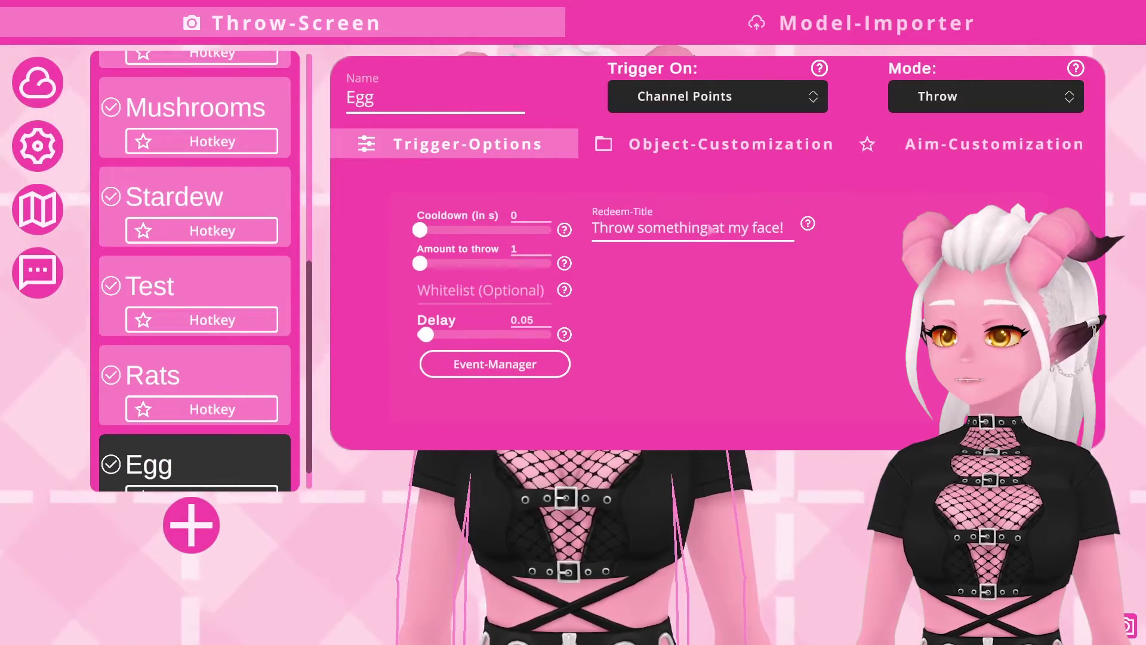
{"action": "type", "text": "egg"}
- Make the trigger throw the Stardew Egg model
{"action": "left_click", "coordinate": [733, 145]}
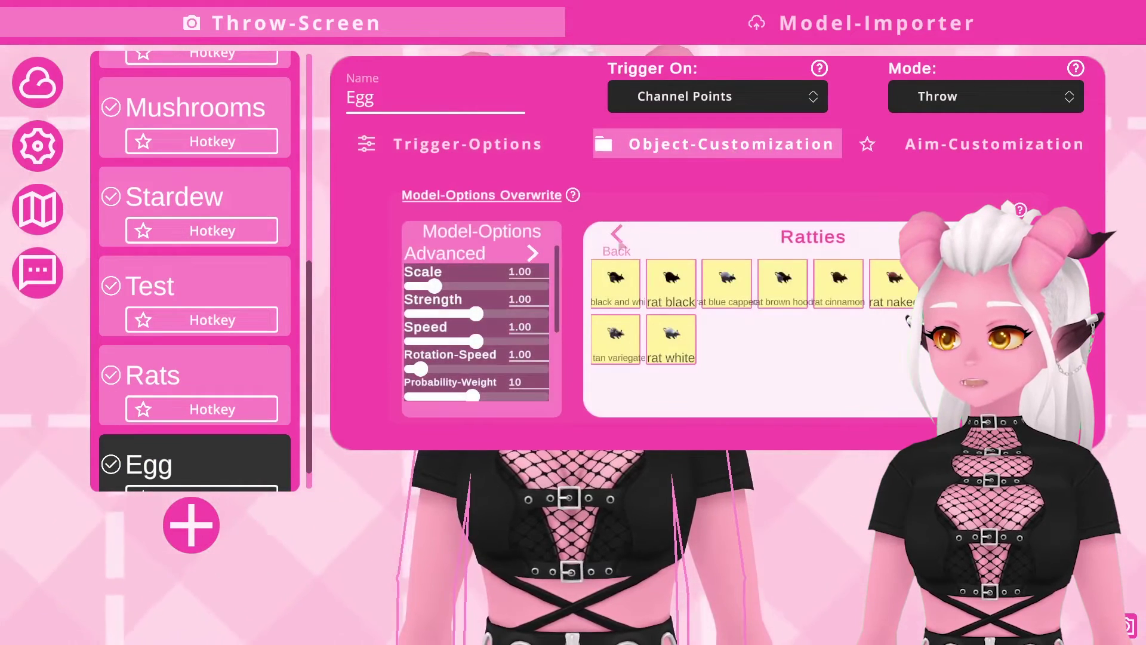
{"action": "left_click", "coordinate": [614, 235]}
{"action": "right_click", "coordinate": [851, 369]}
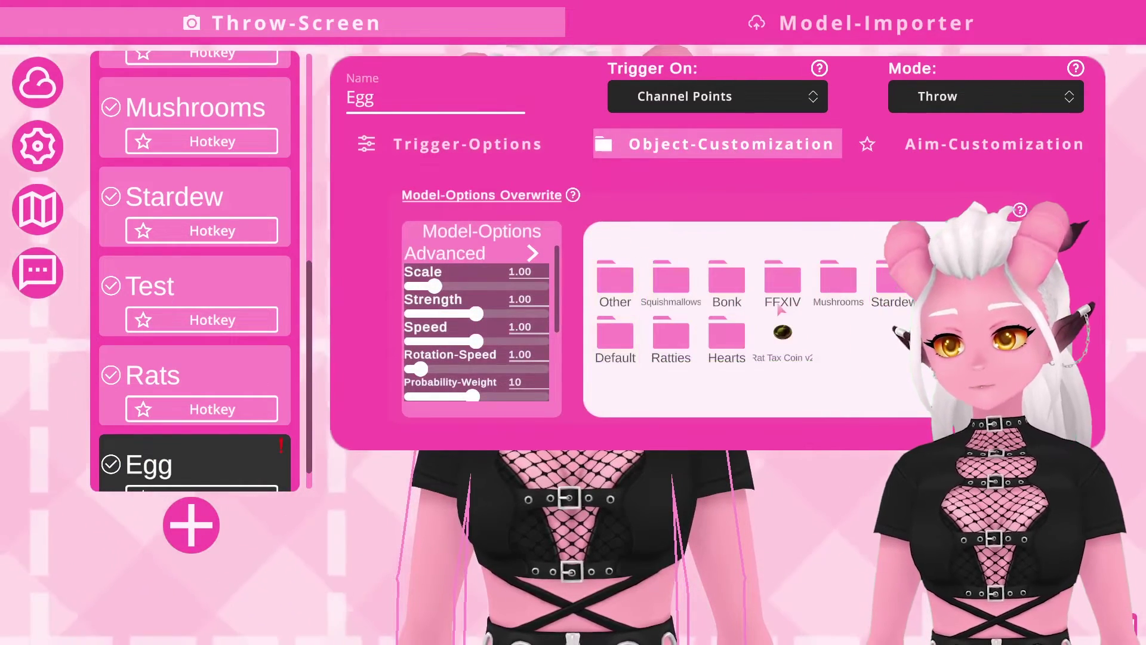
{"action": "left_click", "coordinate": [894, 280]}
{"action": "scroll", "coordinate": [901, 299], "scroll_direction": "down", "scroll_amount": 10}
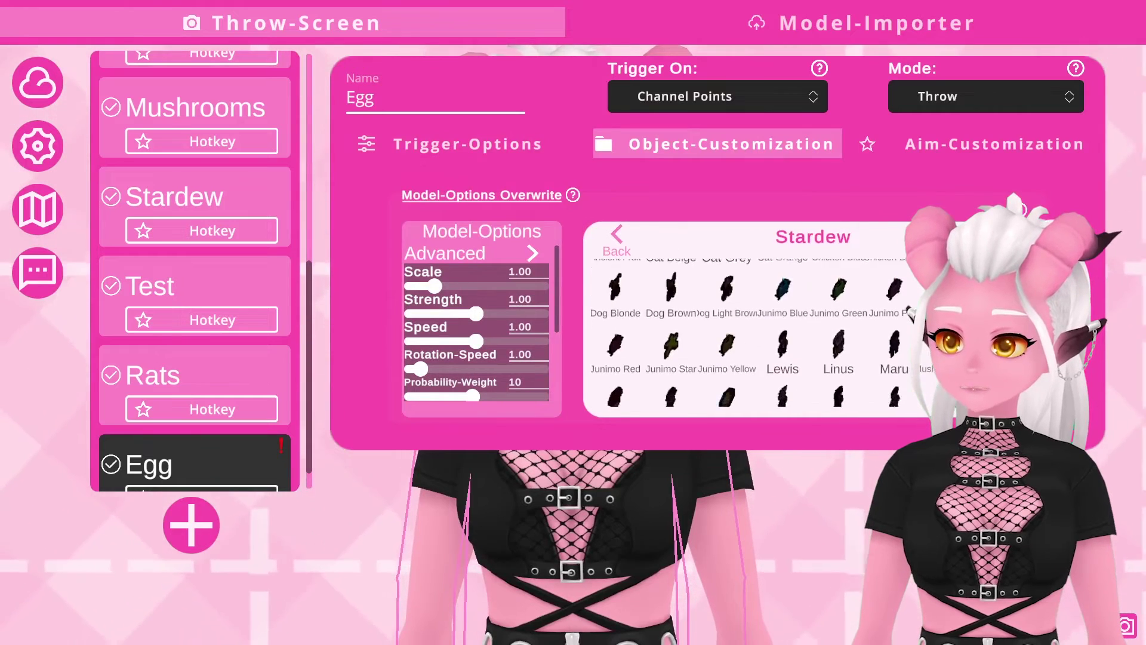
{"action": "right_click", "coordinate": [615, 365]}
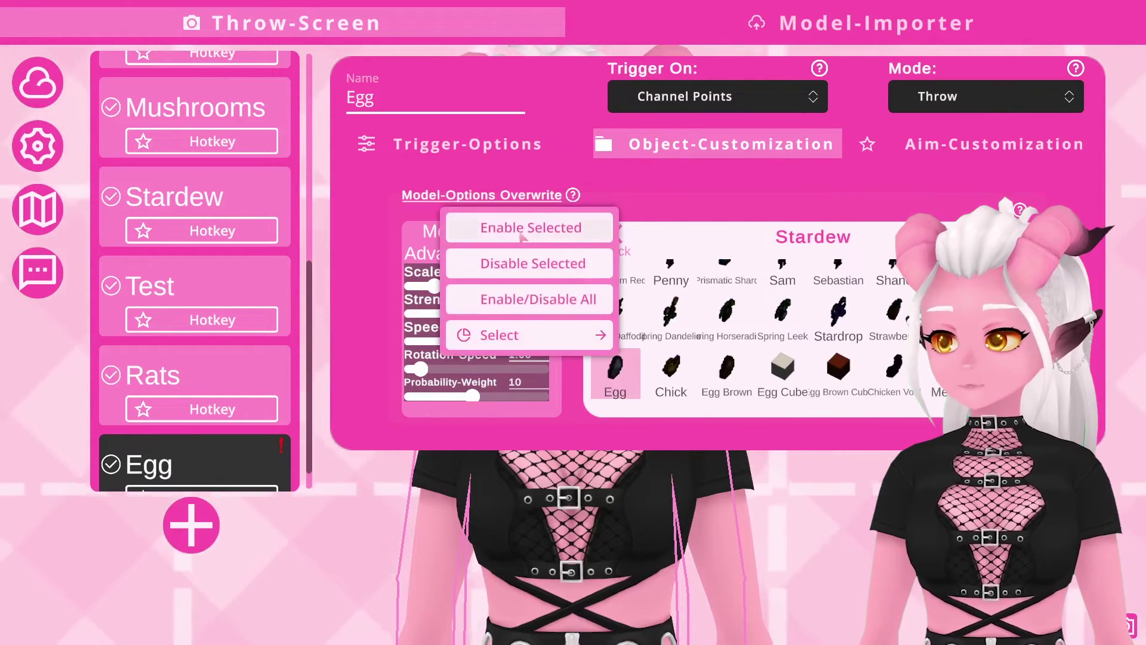
{"action": "left_click", "coordinate": [496, 214]}
- Lower the Egg trigger's strength to 0.50 and speed to 0.51
{"action": "left_click_drag", "start_coordinate": [476, 313], "coordinate": [446, 349]}
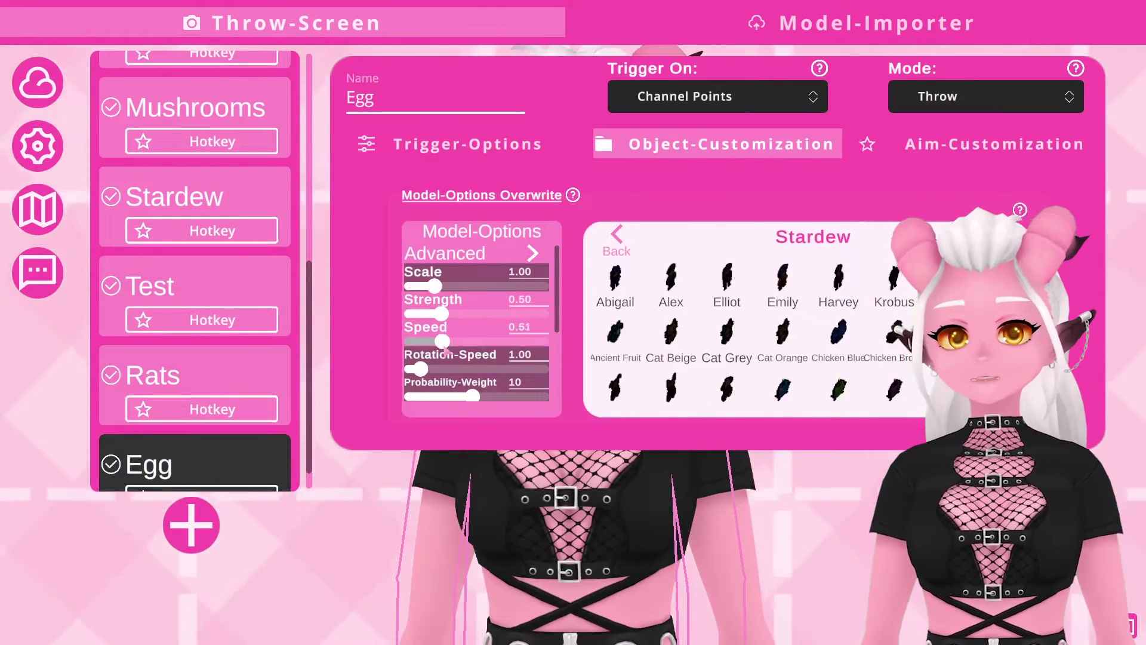
{"action": "left_click", "coordinate": [210, 478]}
{"action": "right_click", "coordinate": [194, 290]}
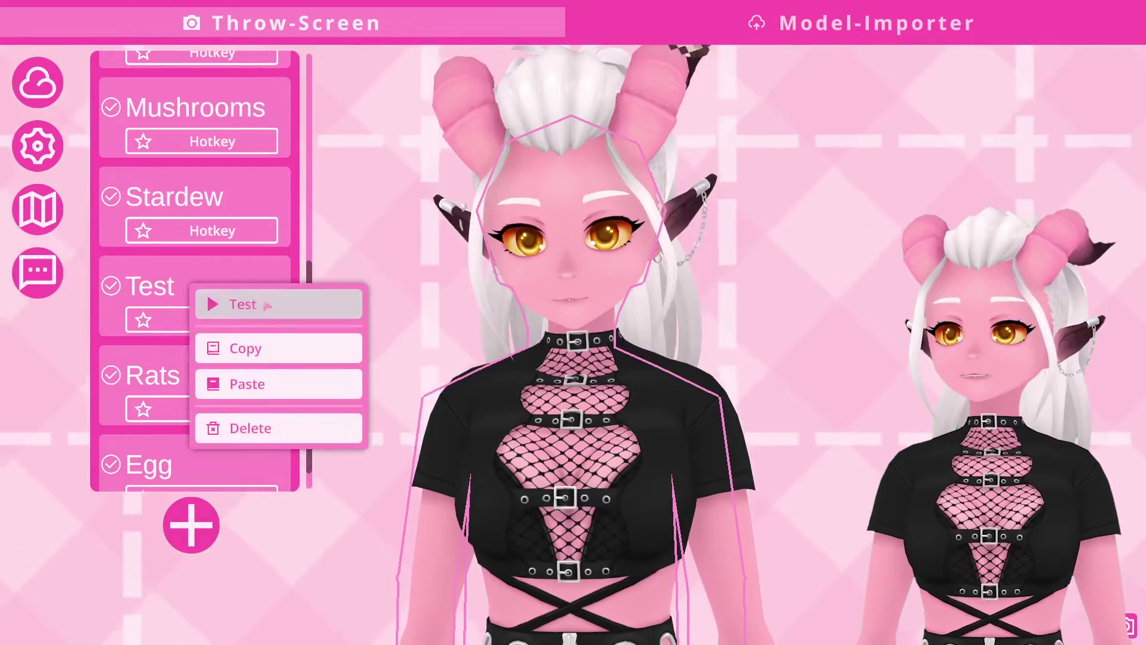
- Test-throw the Egg trigger at the avatar five times, checking the eggs turn into chicks
{"action": "left_click", "coordinate": [263, 302]}
{"action": "right_click", "coordinate": [194, 281]}
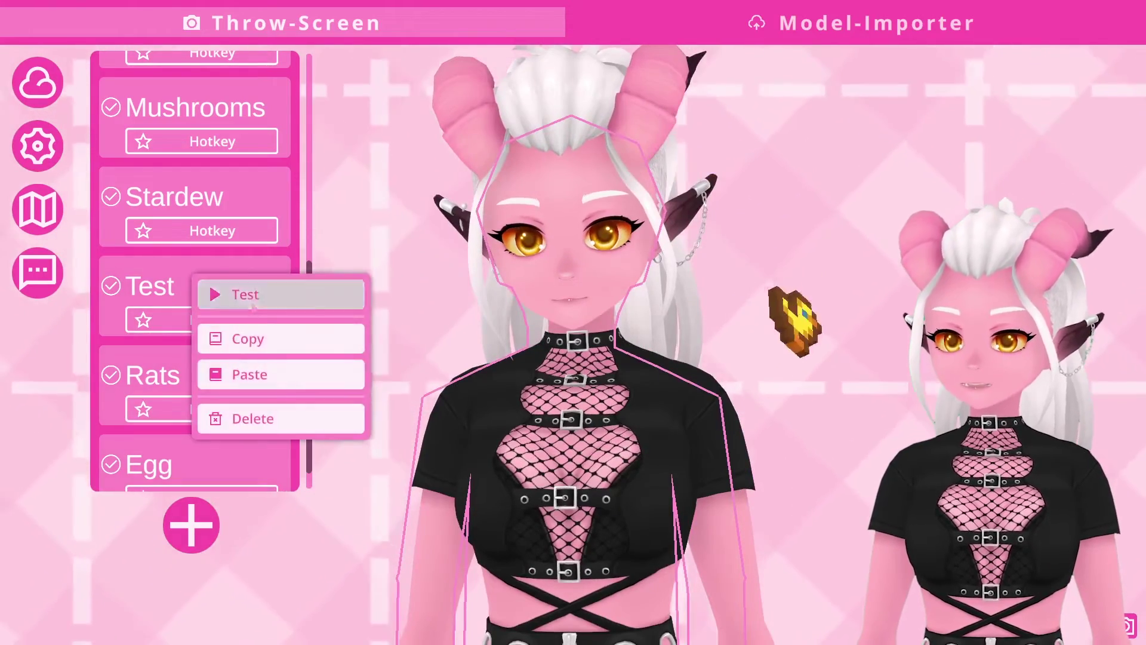
{"action": "left_click", "coordinate": [250, 292]}
{"action": "right_click", "coordinate": [227, 284]}
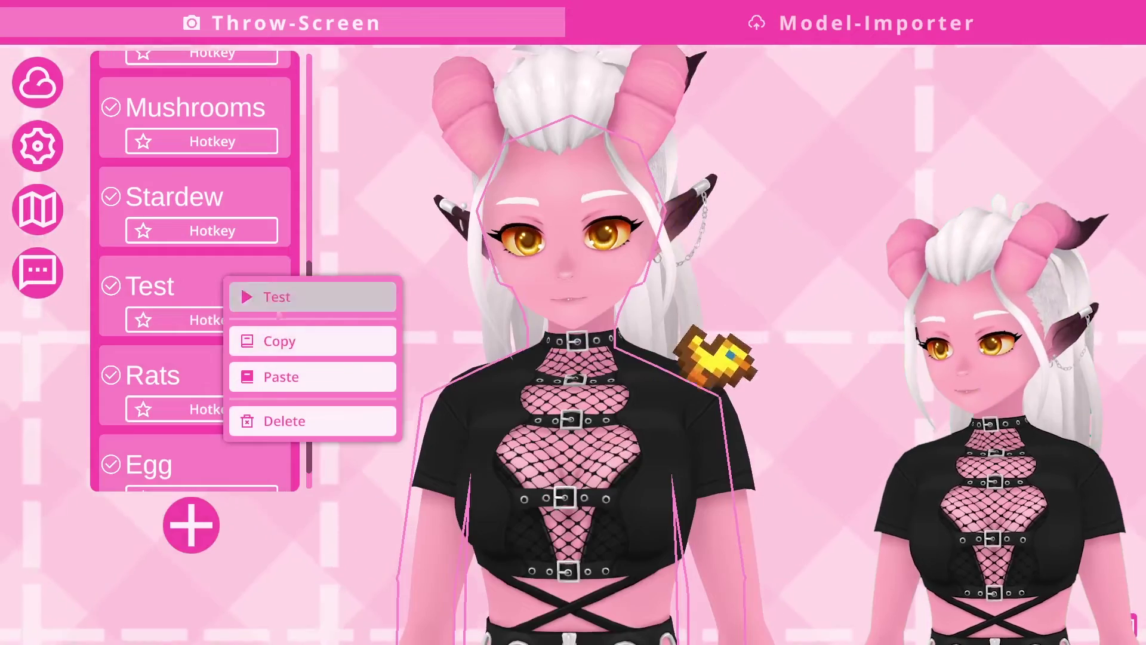
{"action": "left_click", "coordinate": [262, 296]}
{"action": "right_click", "coordinate": [257, 271]}
{"action": "left_click", "coordinate": [296, 286]}
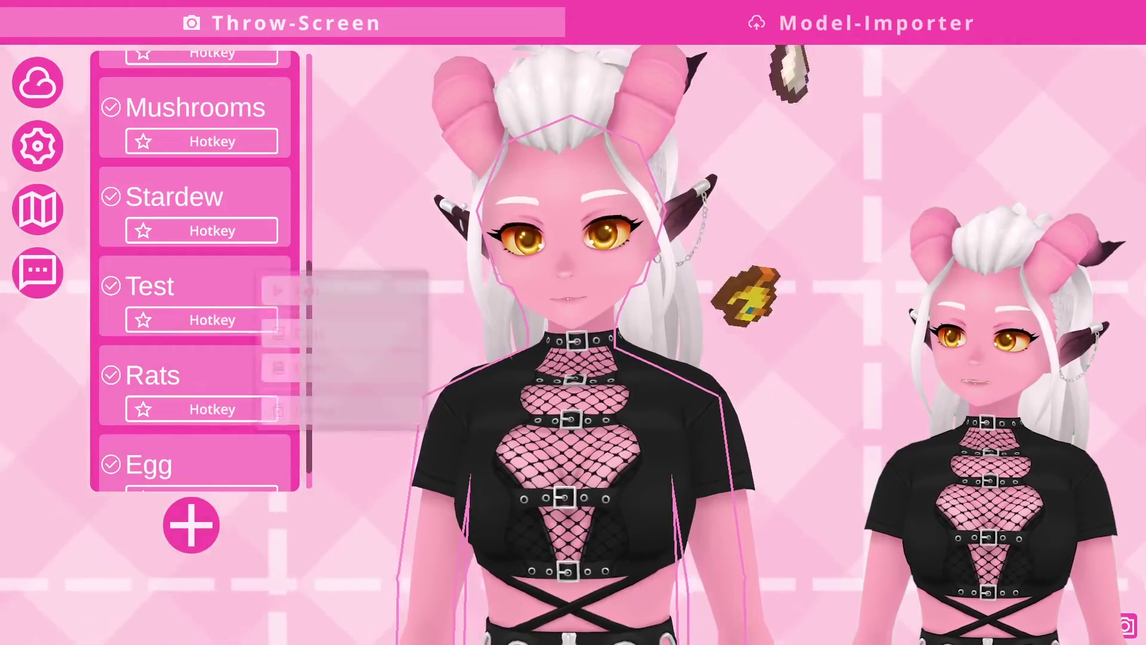
{"action": "right_click", "coordinate": [304, 289]}
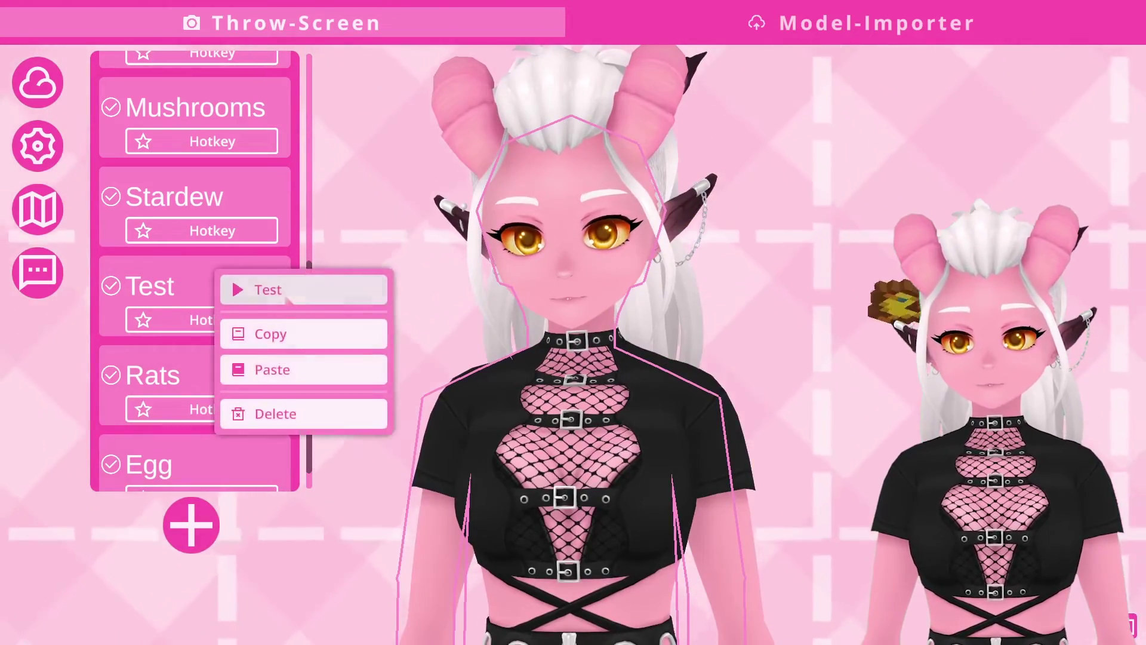
{"action": "left_click", "coordinate": [289, 299]}
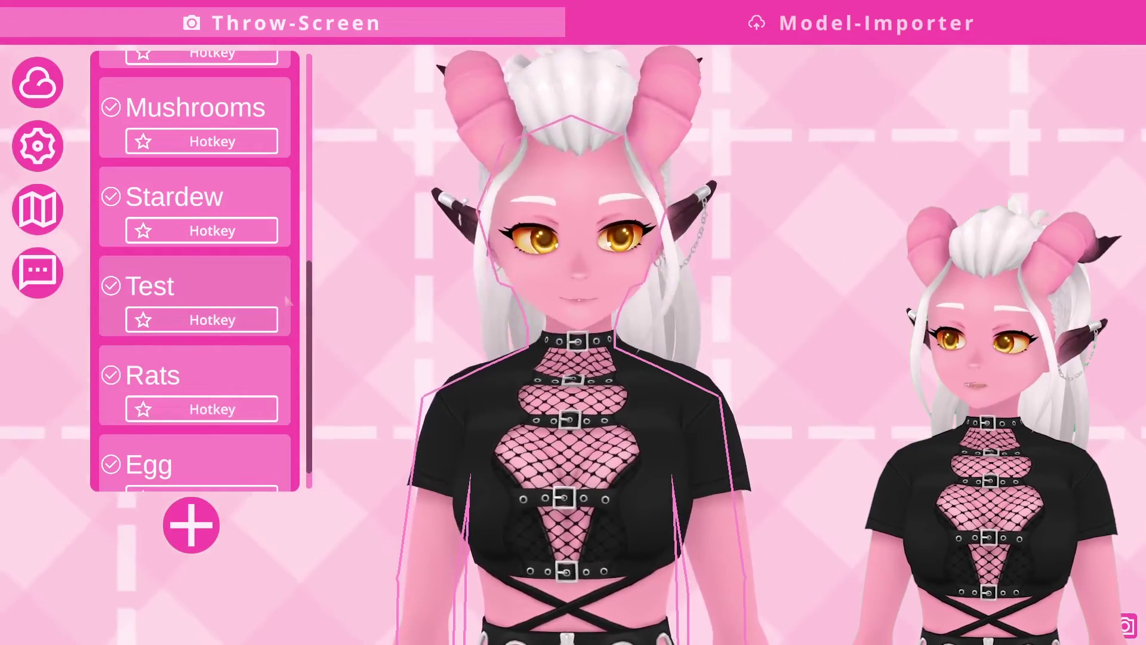
- Set the Stardew Egg Cube model's scale to 0.1
{"action": "left_click", "coordinate": [269, 465]}
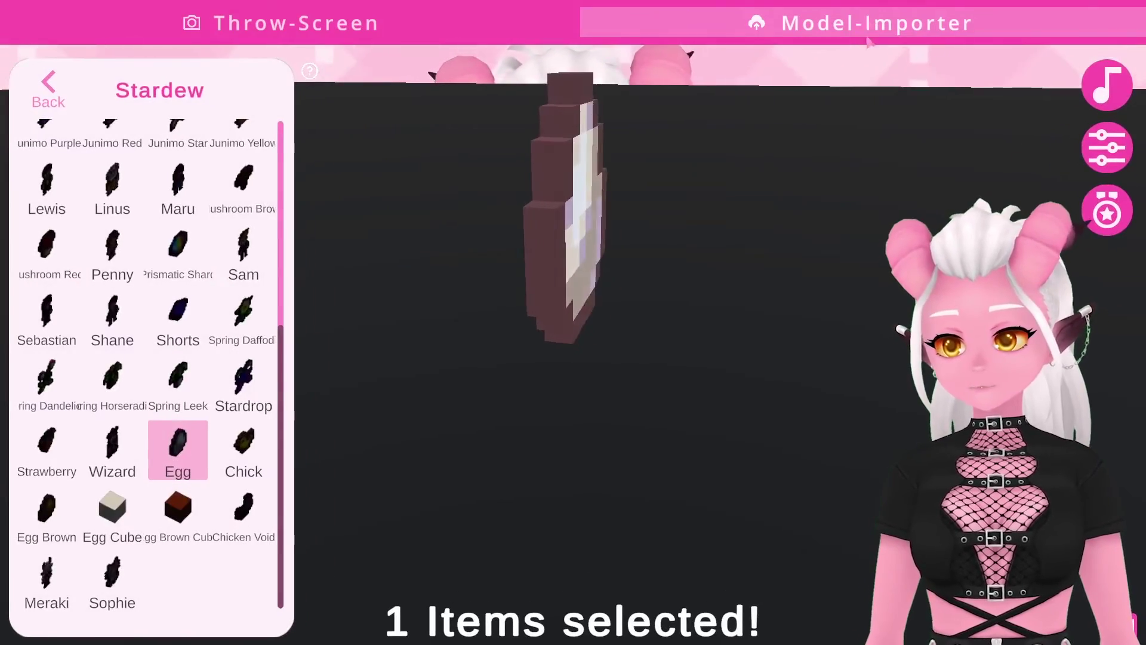
{"action": "left_click", "coordinate": [112, 514]}
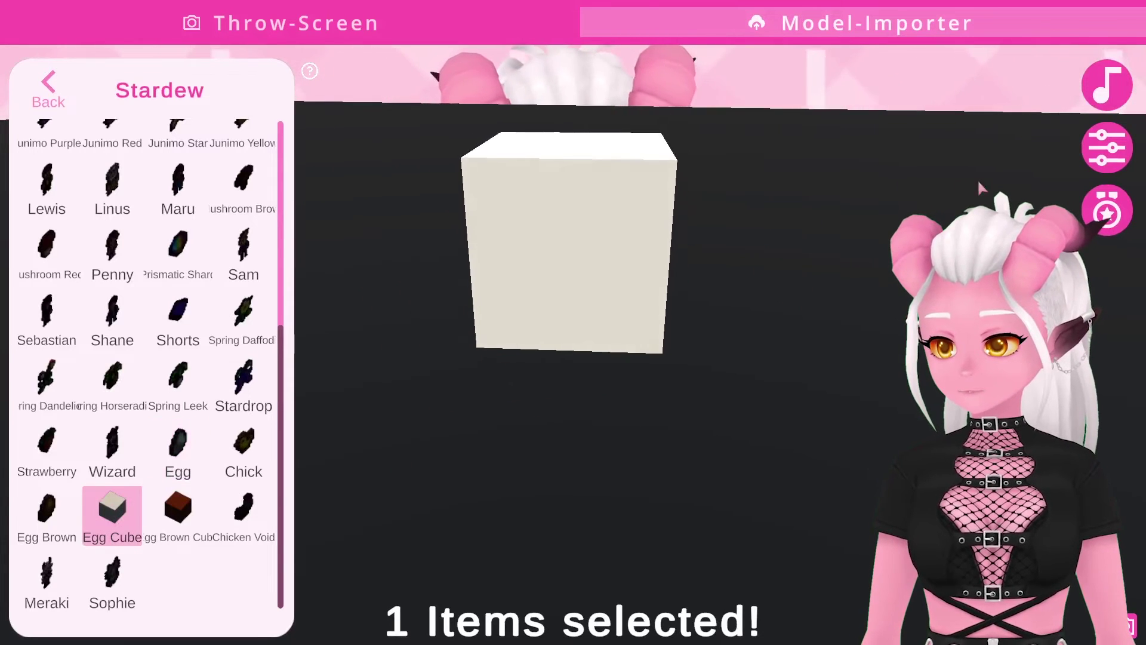
{"action": "left_click", "coordinate": [1085, 156]}
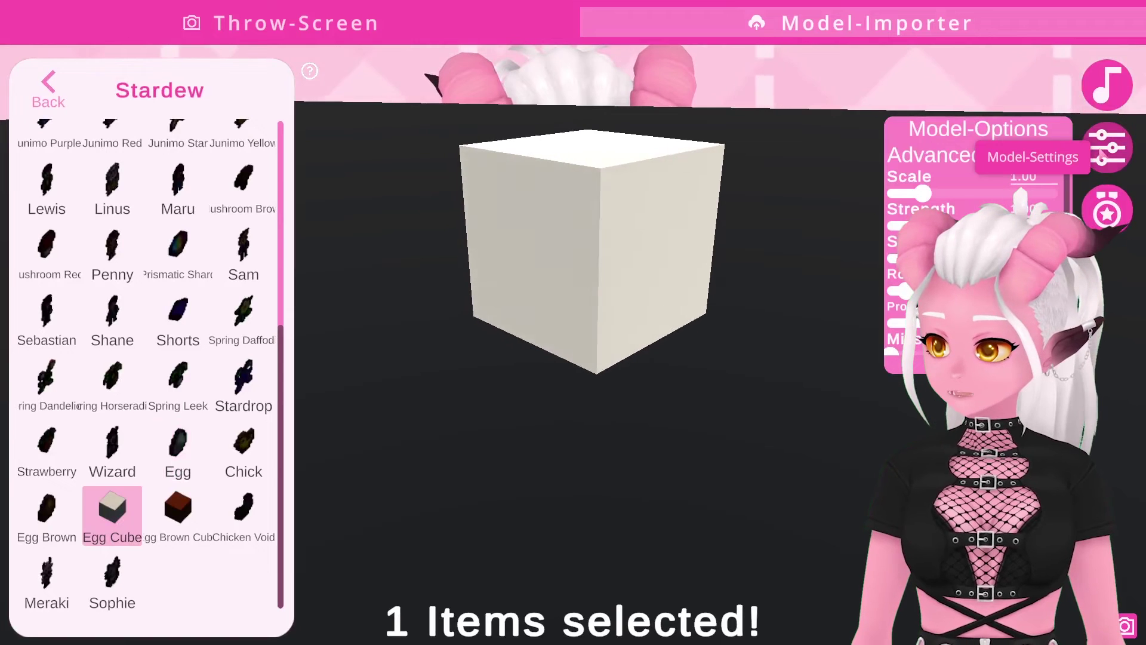
{"action": "type", "text": "0.1"}
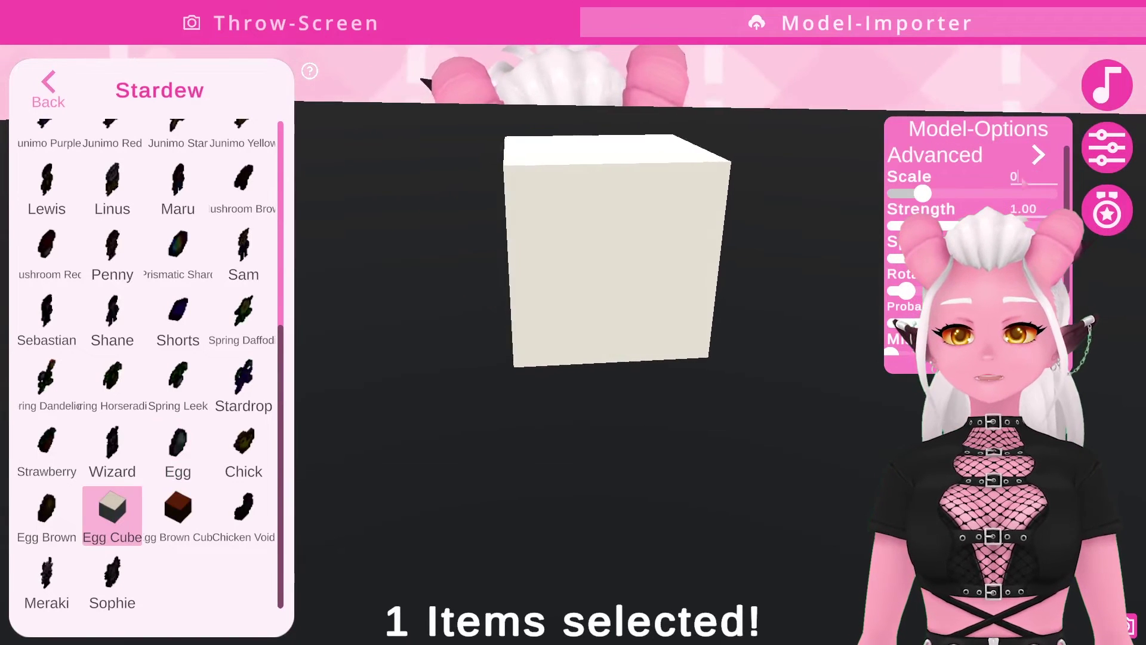
{"action": "key", "text": "Return"}
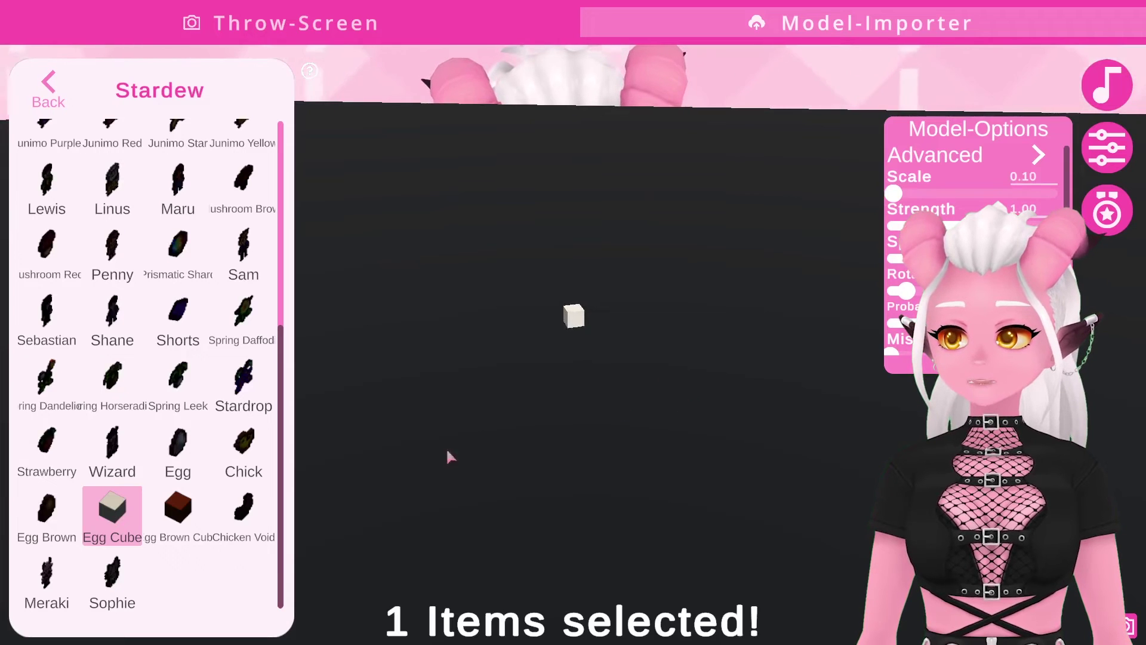
- Compare the Egg and the shrunken Egg Cube previews, ending on the Egg
{"action": "left_click", "coordinate": [174, 458]}
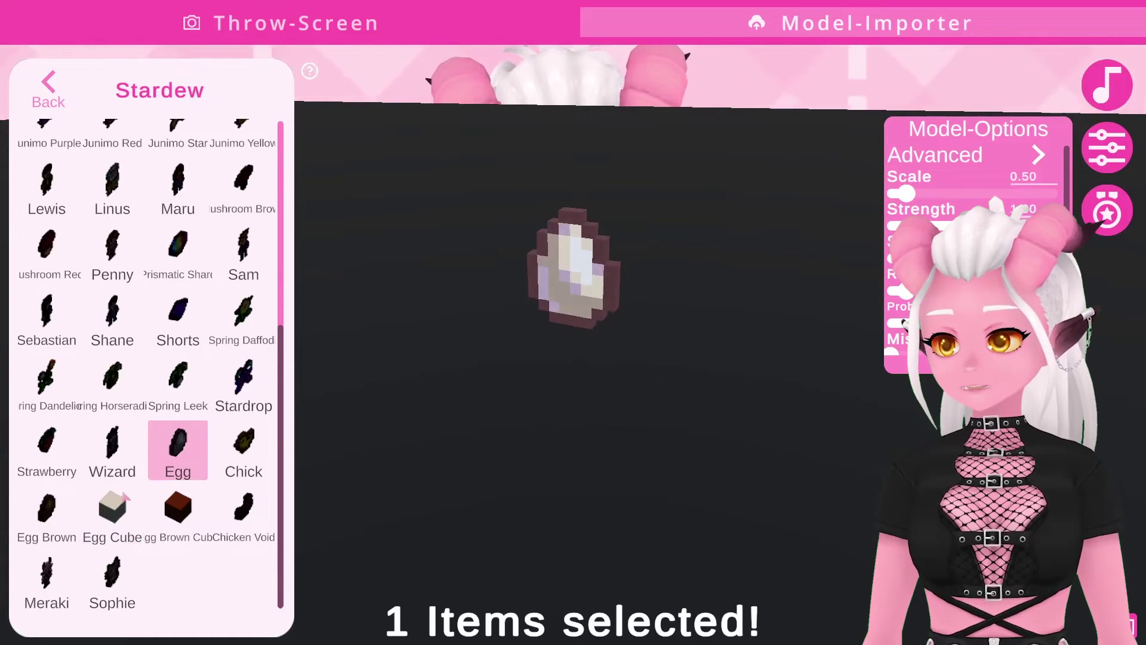
{"action": "left_click", "coordinate": [112, 513]}
{"action": "left_click", "coordinate": [173, 449]}
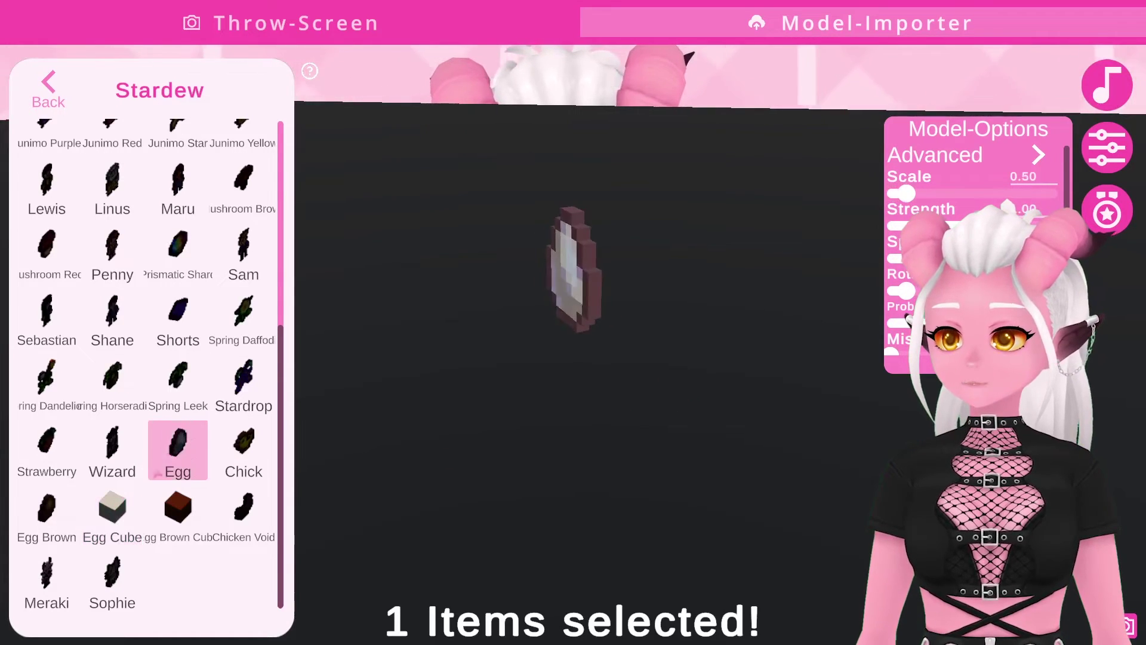
{"action": "left_click", "coordinate": [110, 512]}
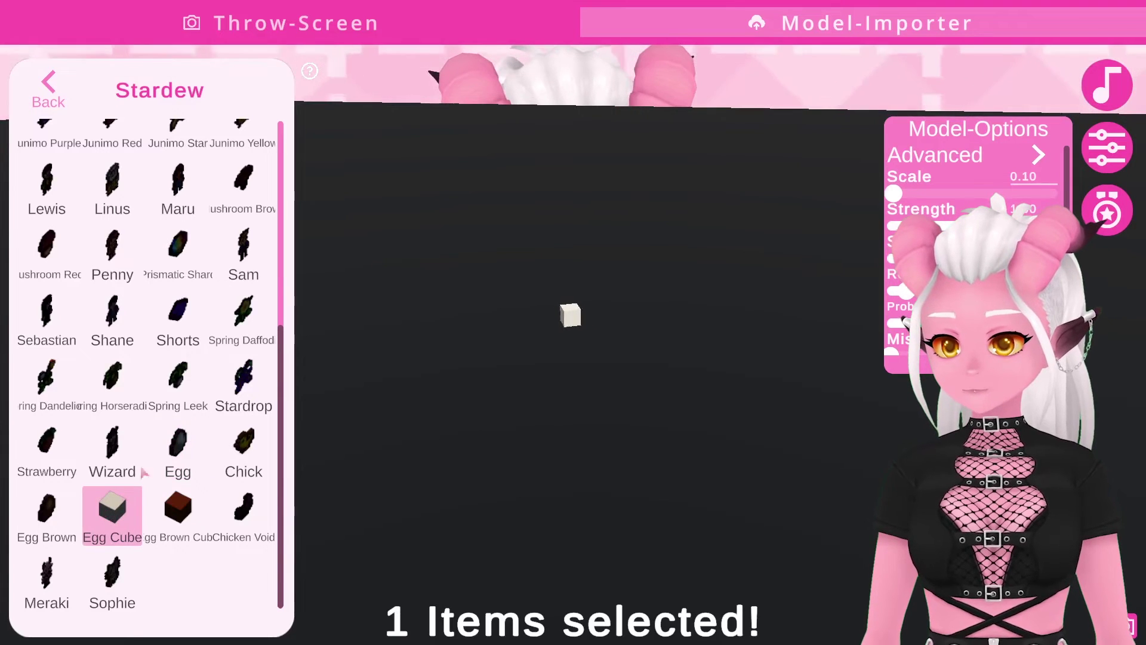
{"action": "left_click", "coordinate": [182, 443]}
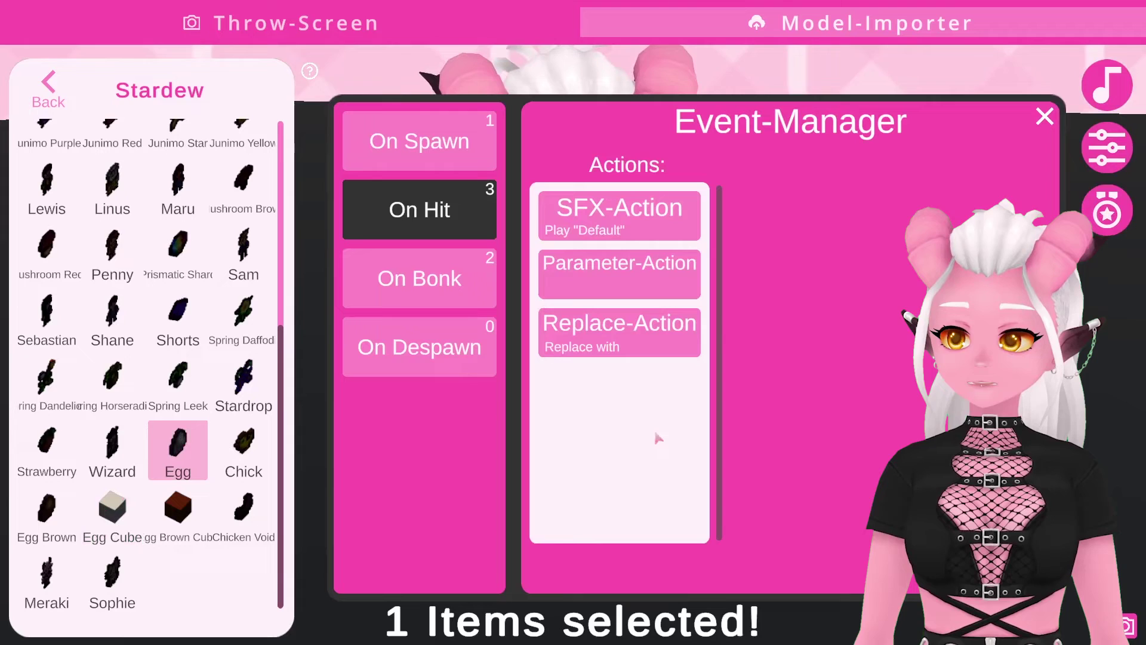
- Add an on-hit Replace-Action that explodes the Egg into Egg Cube pieces
{"action": "right_click", "coordinate": [603, 428]}
{"action": "mouse_move", "coordinate": [717, 372]}
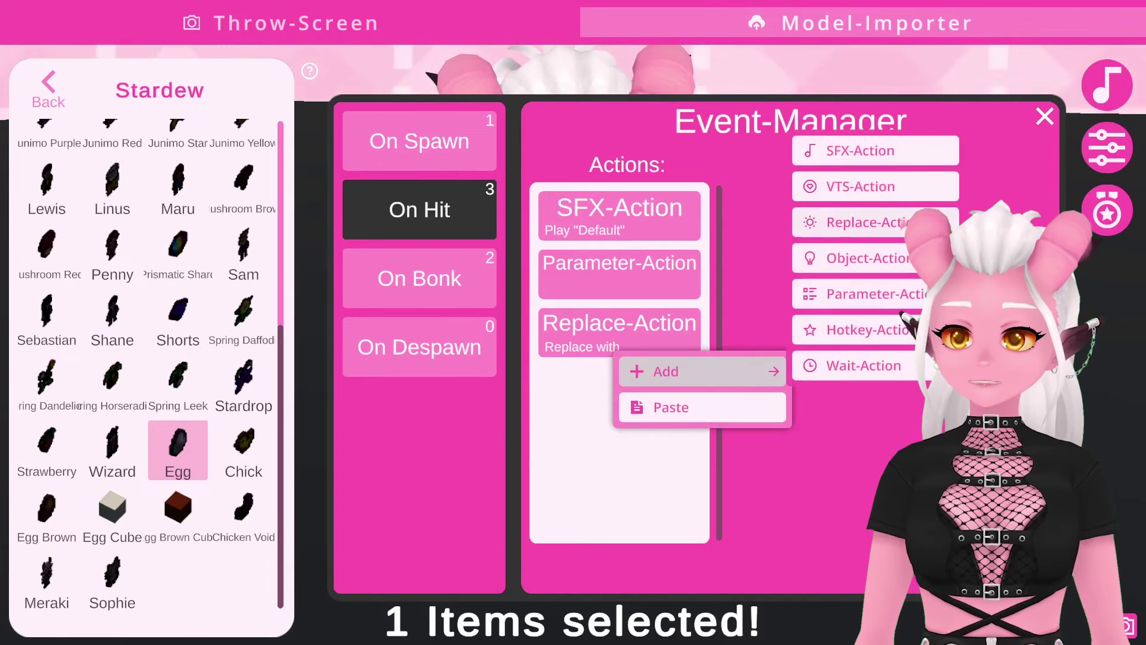
{"action": "left_click", "coordinate": [865, 222]}
{"action": "left_click", "coordinate": [651, 380]}
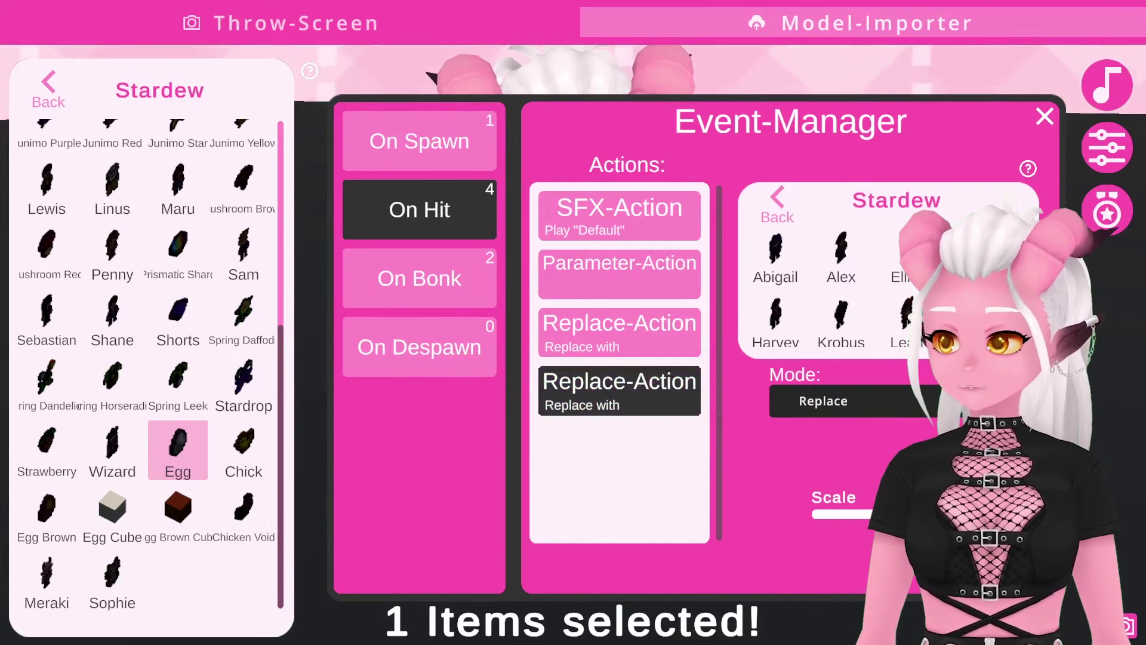
{"action": "scroll", "coordinate": [830, 281], "scroll_direction": "down", "scroll_amount": 10}
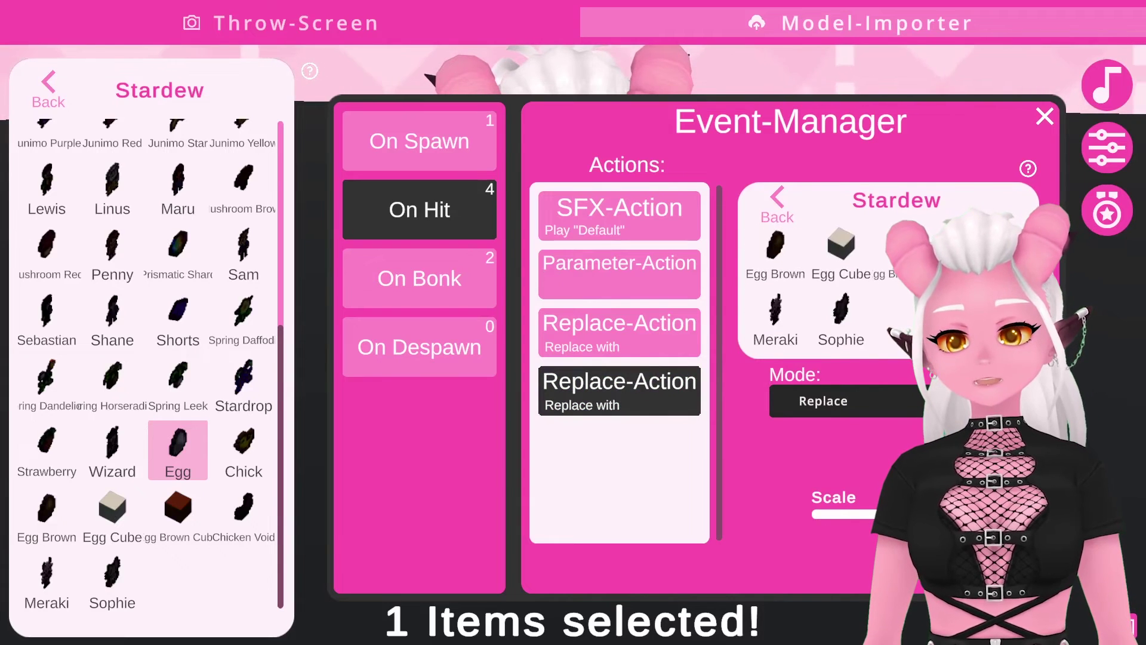
{"action": "right_click", "coordinate": [842, 257]}
{"action": "left_click", "coordinate": [773, 277]}
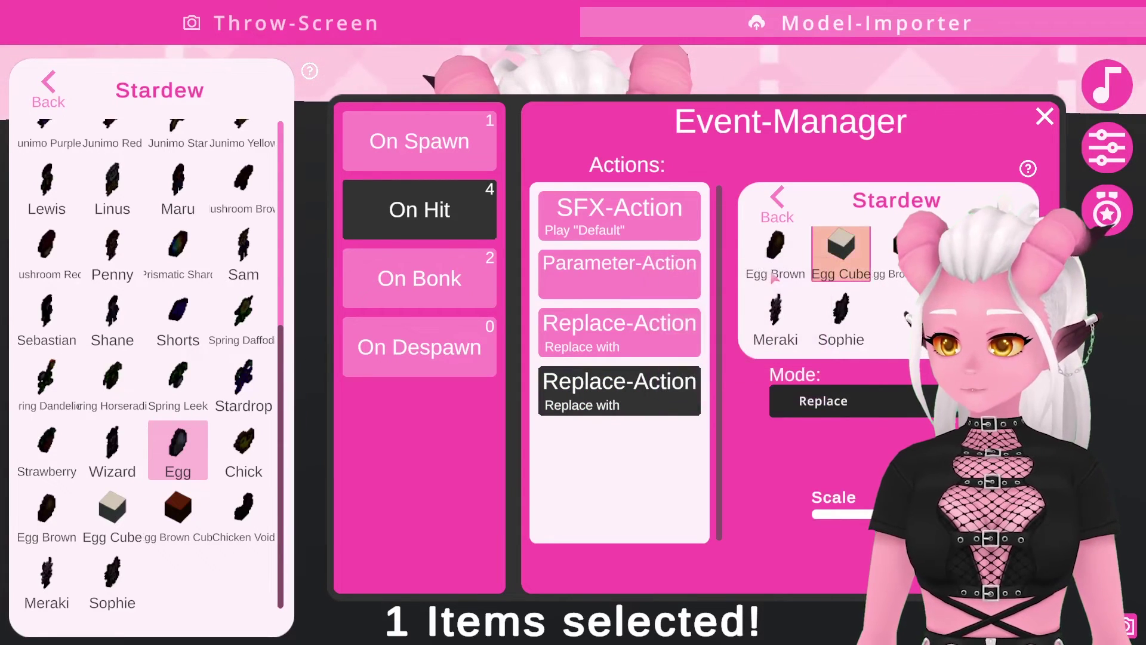
{"action": "left_click", "coordinate": [862, 406]}
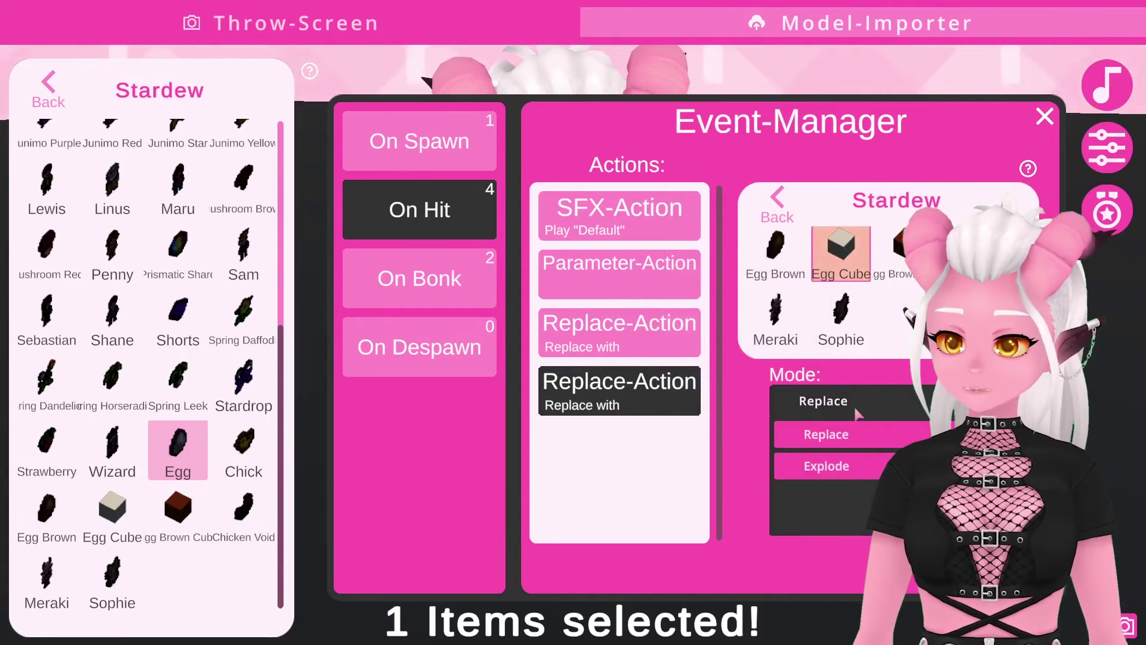
{"action": "left_click", "coordinate": [858, 469]}
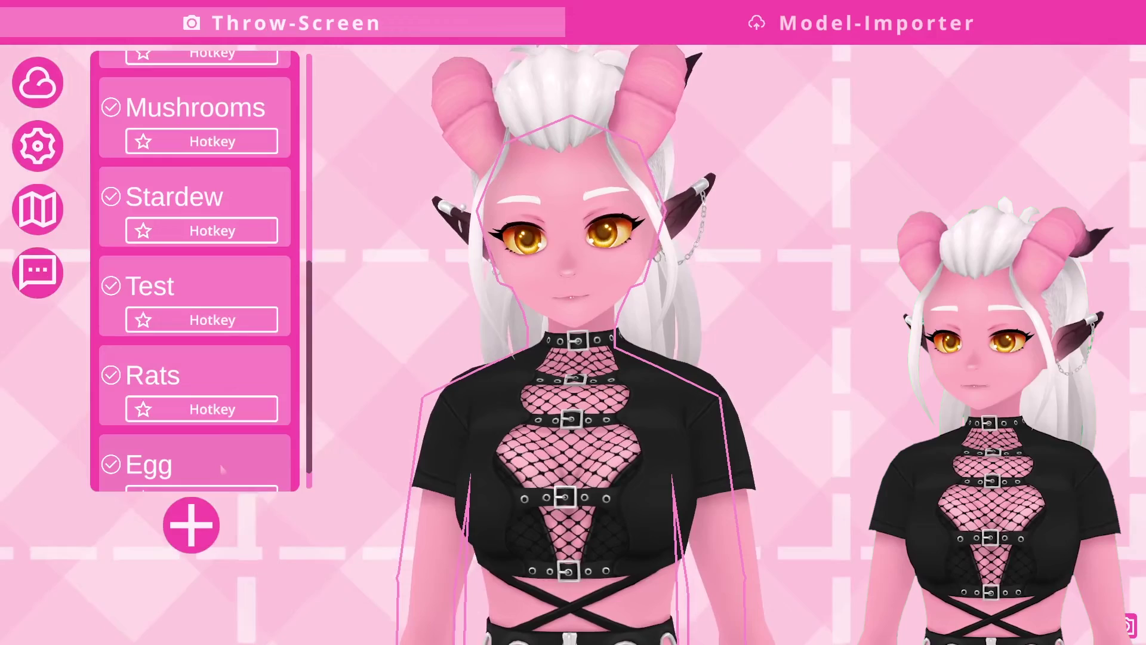
{"action": "right_click", "coordinate": [229, 301]}
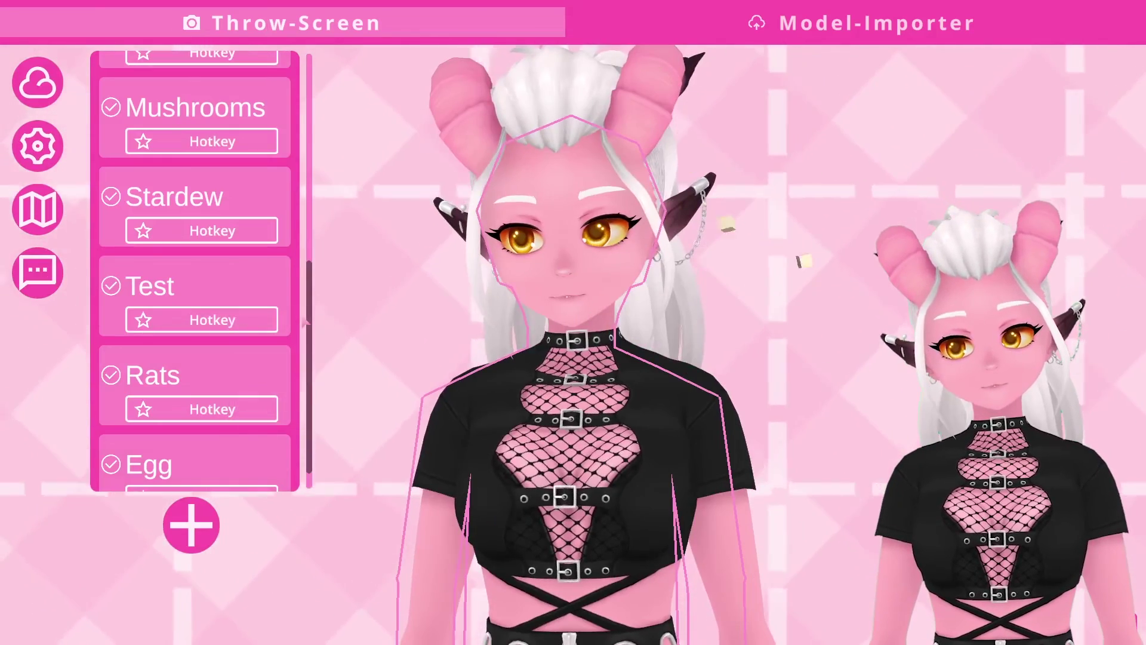
- Fire three test throws at the avatar from the Test group
{"action": "right_click", "coordinate": [209, 299]}
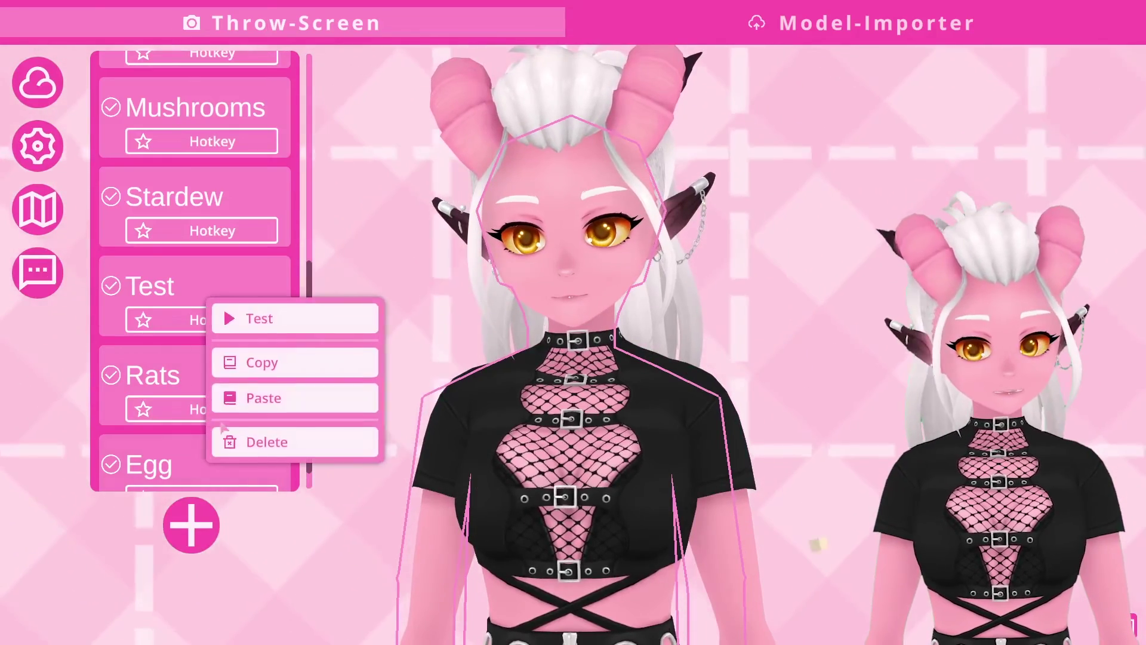
{"action": "left_click", "coordinate": [258, 328]}
{"action": "right_click", "coordinate": [242, 278]}
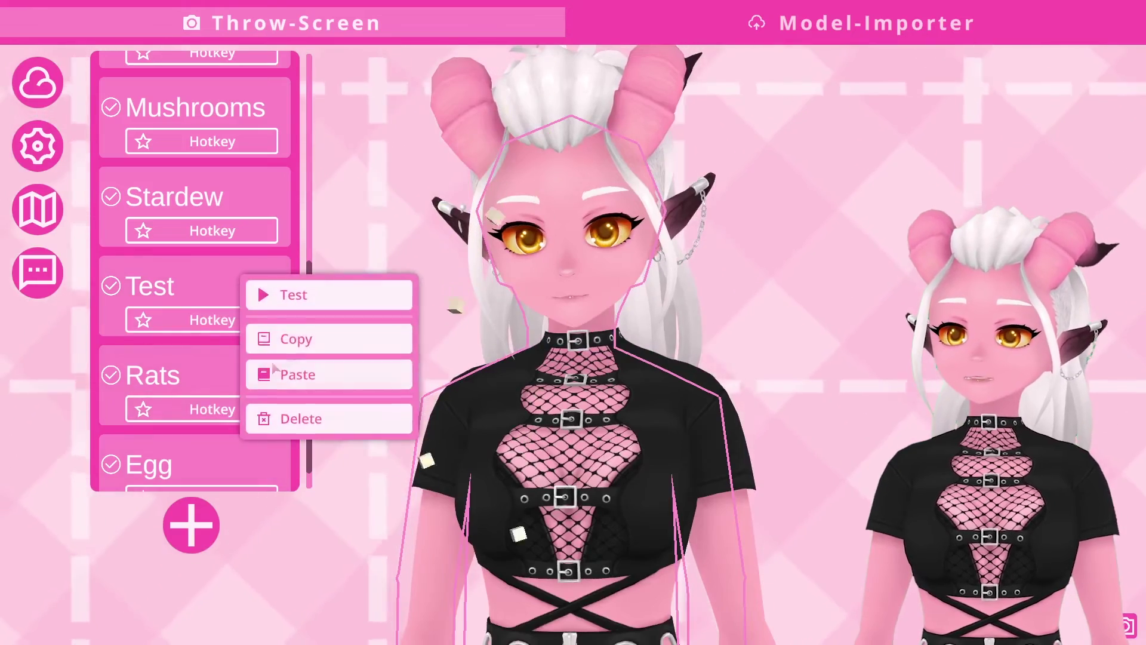
{"action": "left_click", "coordinate": [257, 294]}
{"action": "right_click", "coordinate": [243, 289]}
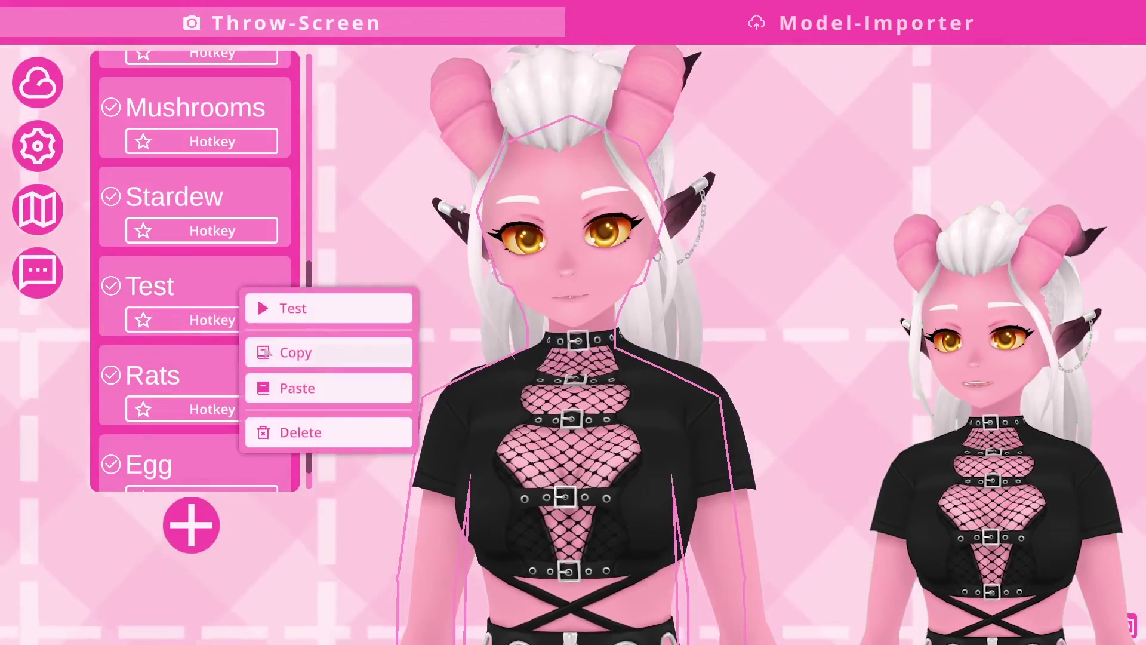
{"action": "left_click", "coordinate": [262, 307]}
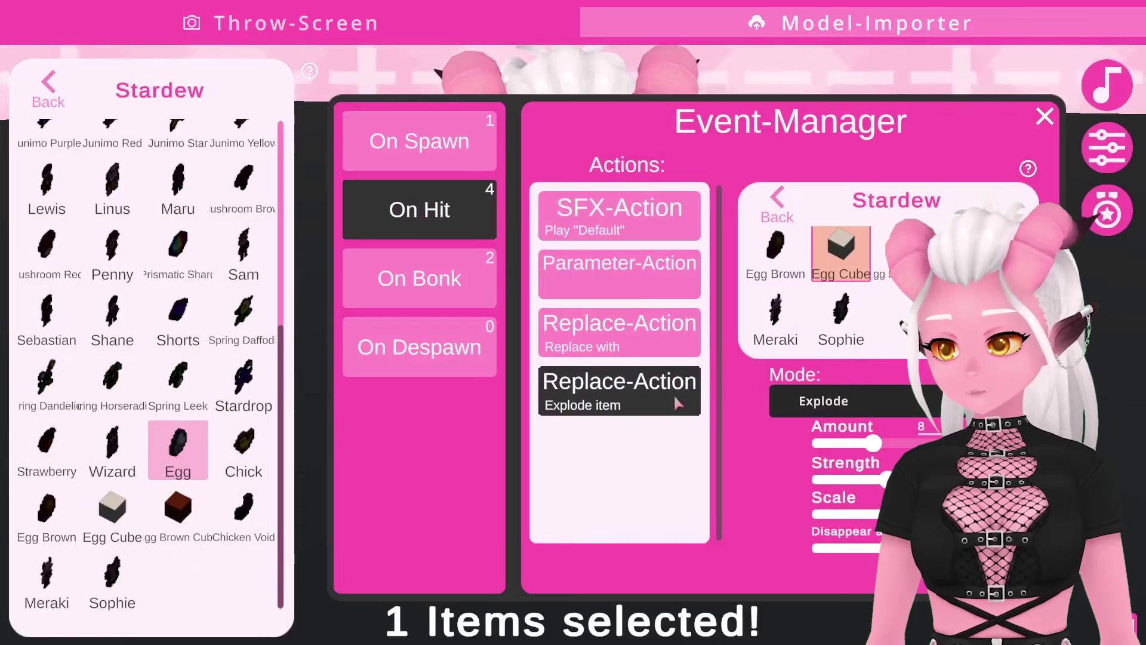
- Move the Egg's explode Replace-Action up above the Chick replace action
{"action": "right_click", "coordinate": [626, 397]}
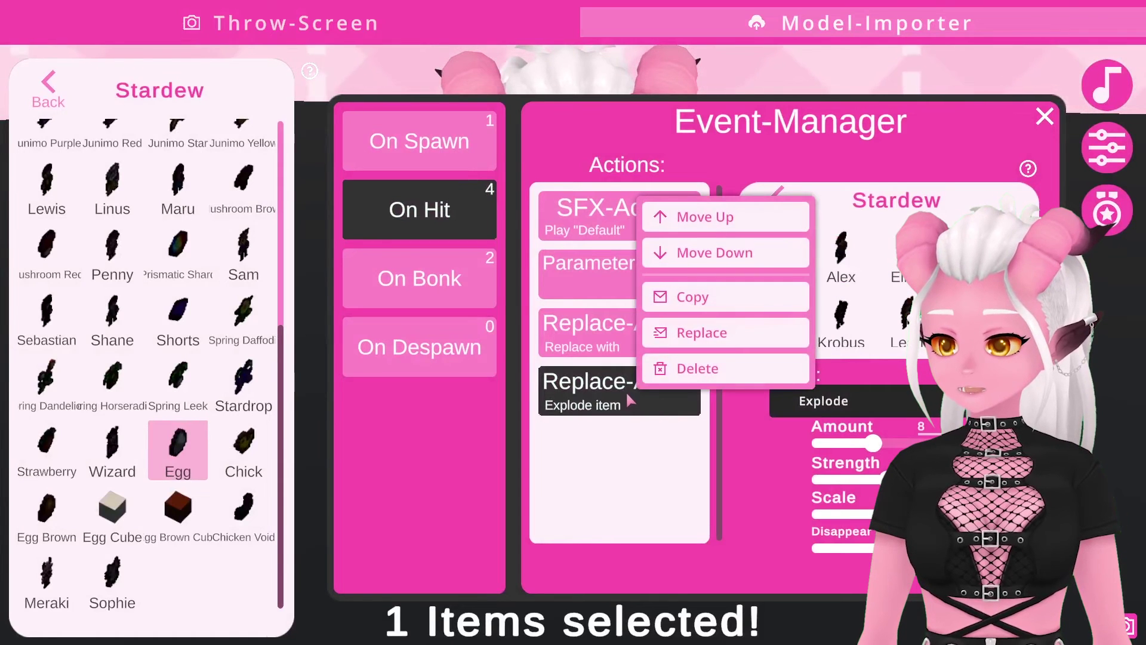
{"action": "left_click", "coordinate": [726, 219]}
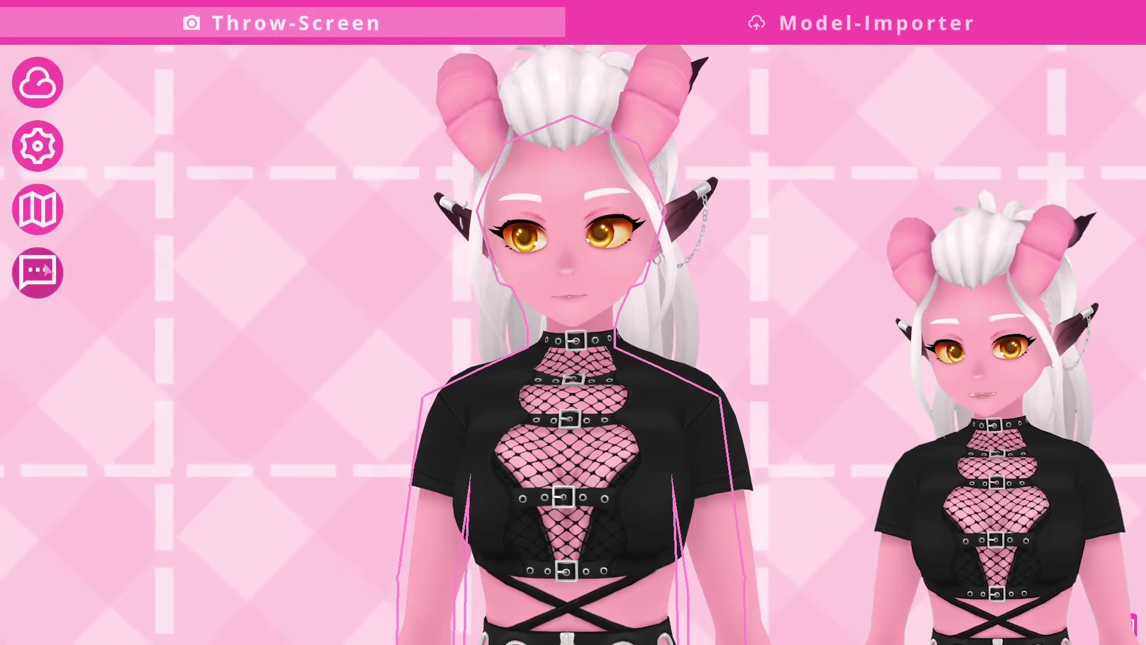
- Fire seven test throws from the Test group, watching eggs burst into Egg Cube pieces
{"action": "right_click", "coordinate": [195, 284]}
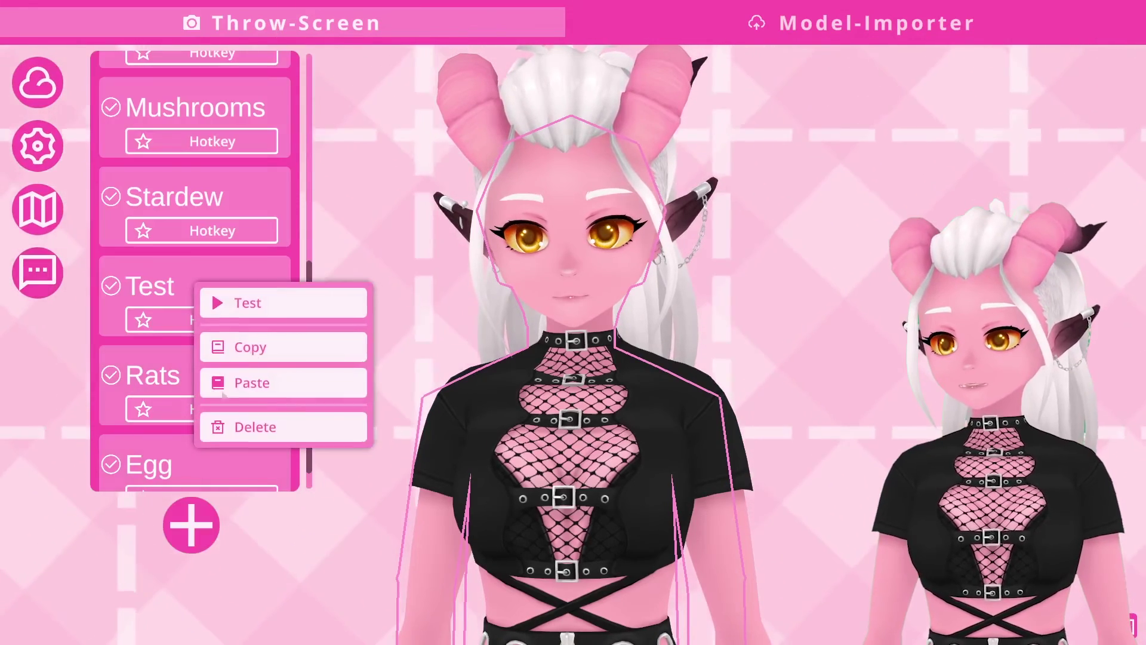
{"action": "left_click", "coordinate": [265, 307]}
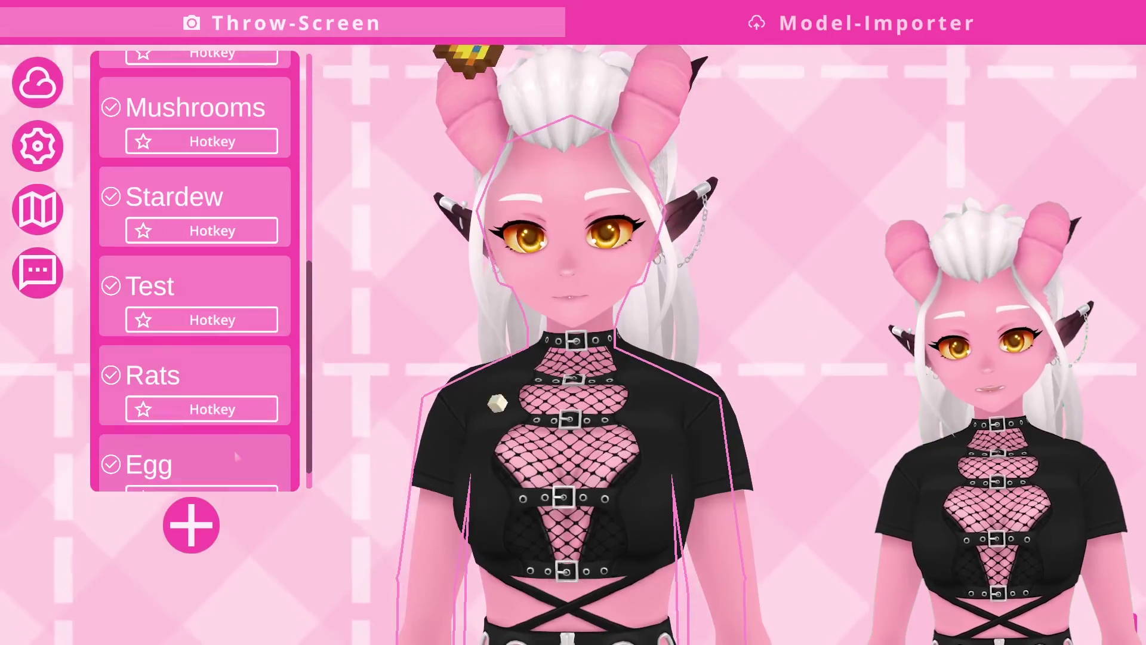
{"action": "right_click", "coordinate": [238, 449]}
{"action": "left_click", "coordinate": [280, 303]}
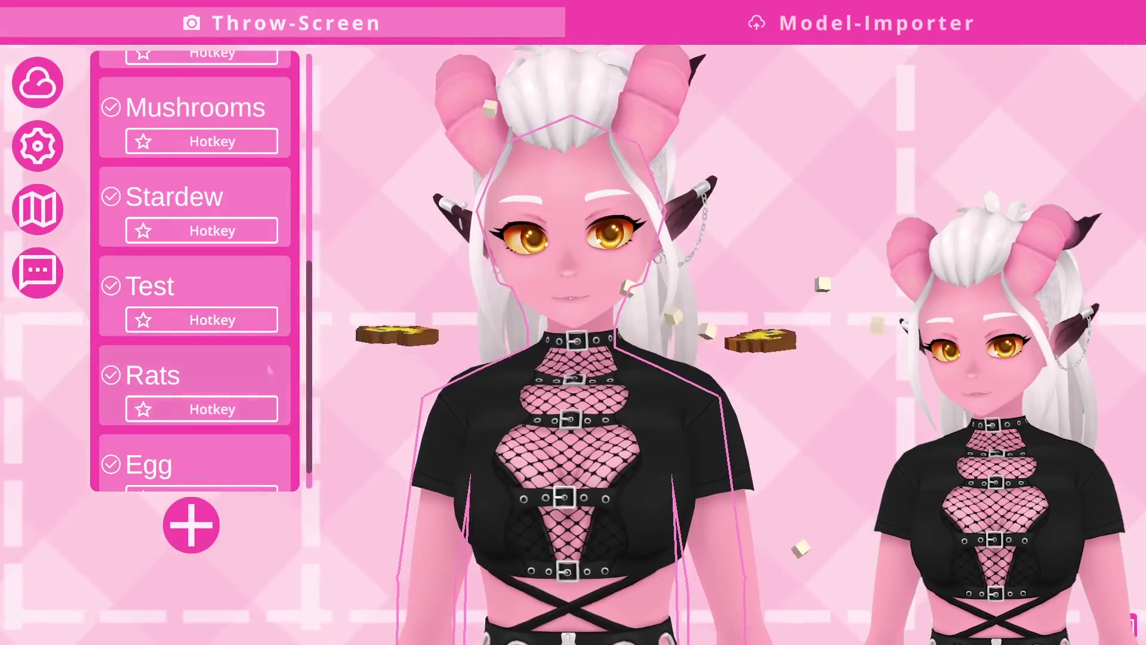
{"action": "right_click", "coordinate": [210, 453]}
{"action": "left_click", "coordinate": [284, 311]}
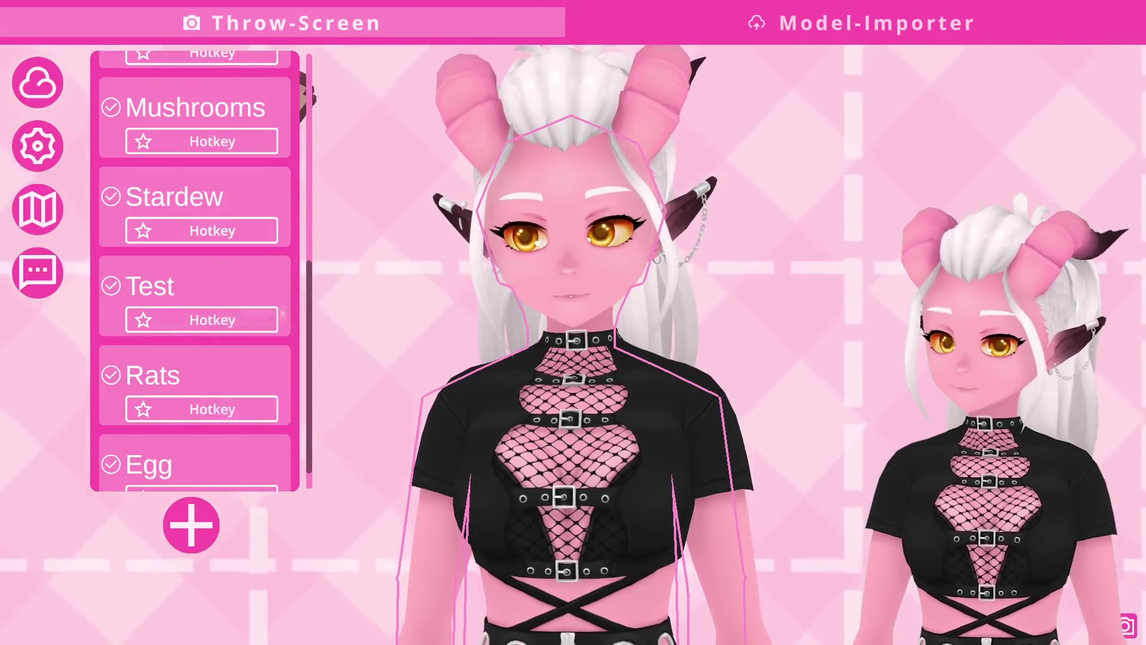
{"action": "right_click", "coordinate": [241, 459]}
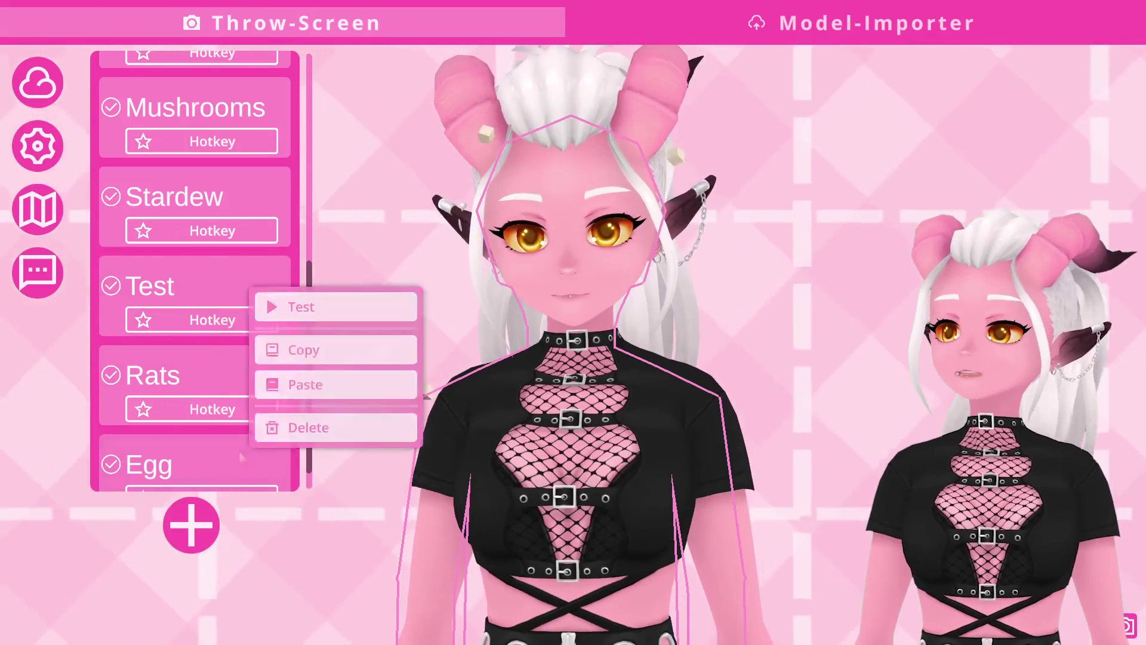
{"action": "left_click", "coordinate": [317, 306]}
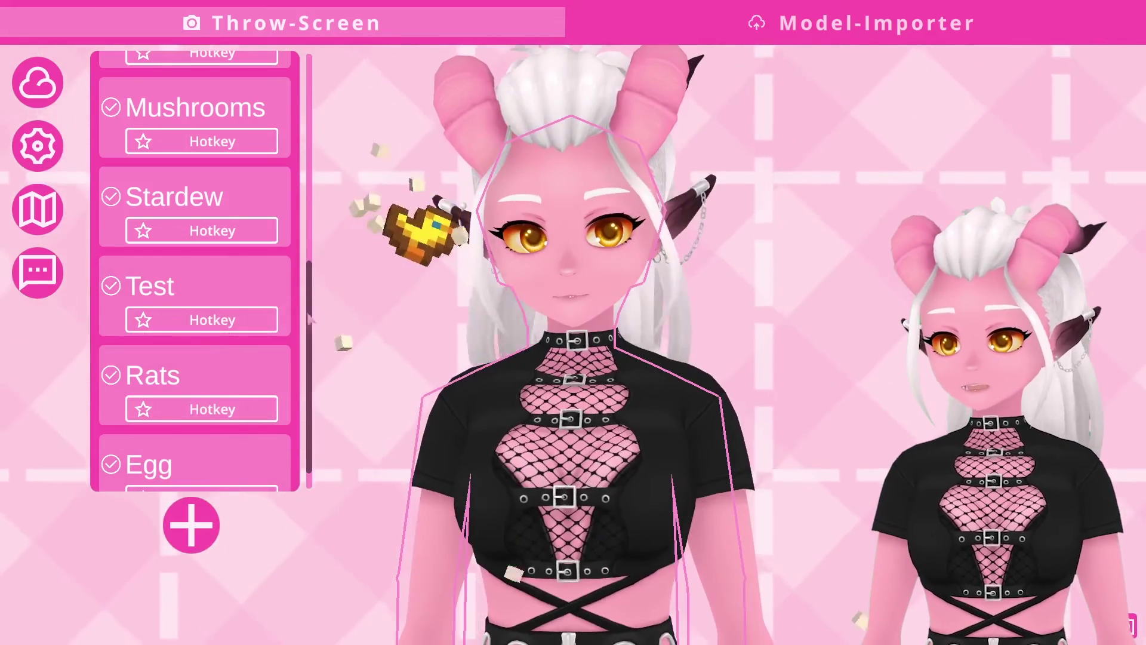
{"action": "right_click", "coordinate": [219, 453]}
{"action": "left_click", "coordinate": [289, 303]}
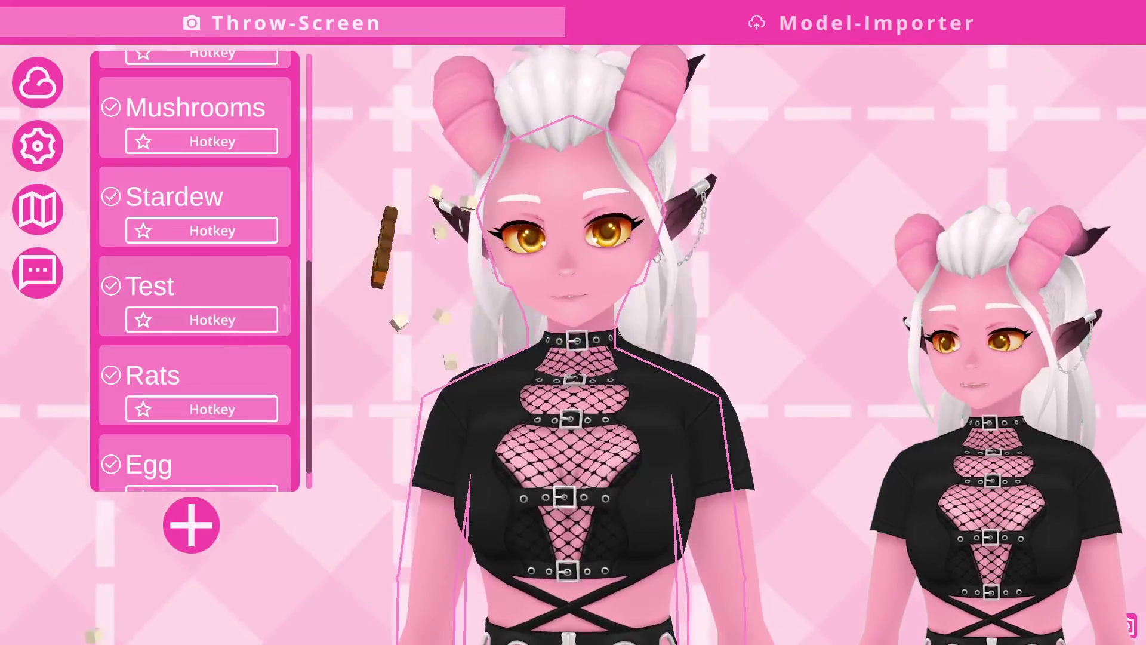
{"action": "right_click", "coordinate": [206, 449]}
{"action": "left_click", "coordinate": [294, 300]}
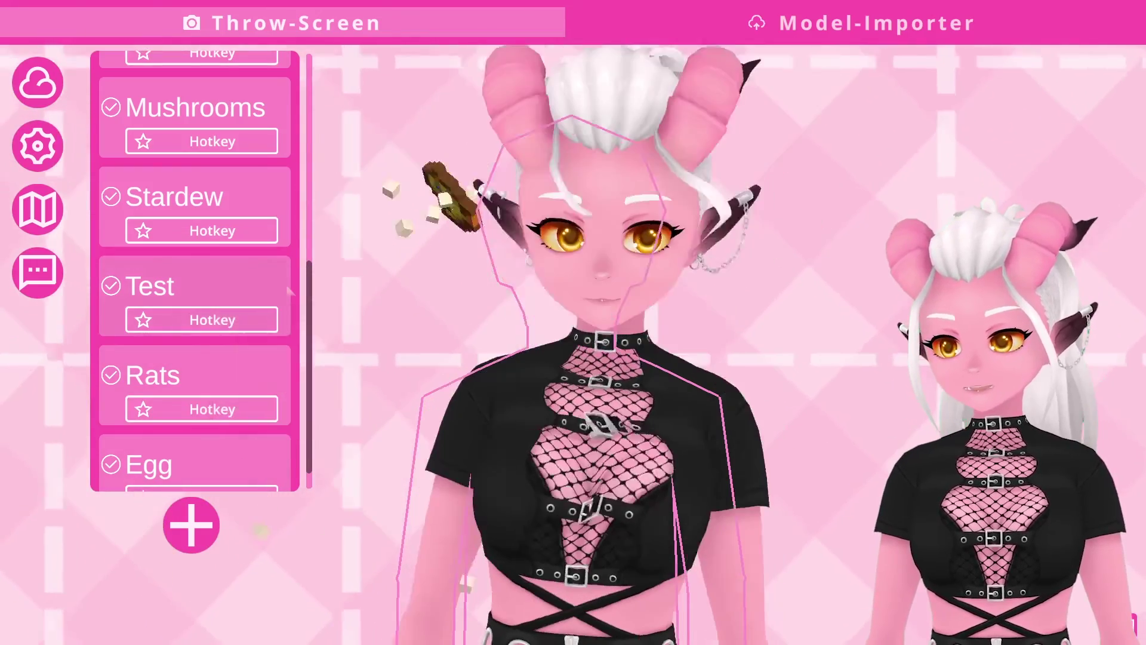
{"action": "right_click", "coordinate": [227, 418]}
{"action": "left_click", "coordinate": [302, 303]}
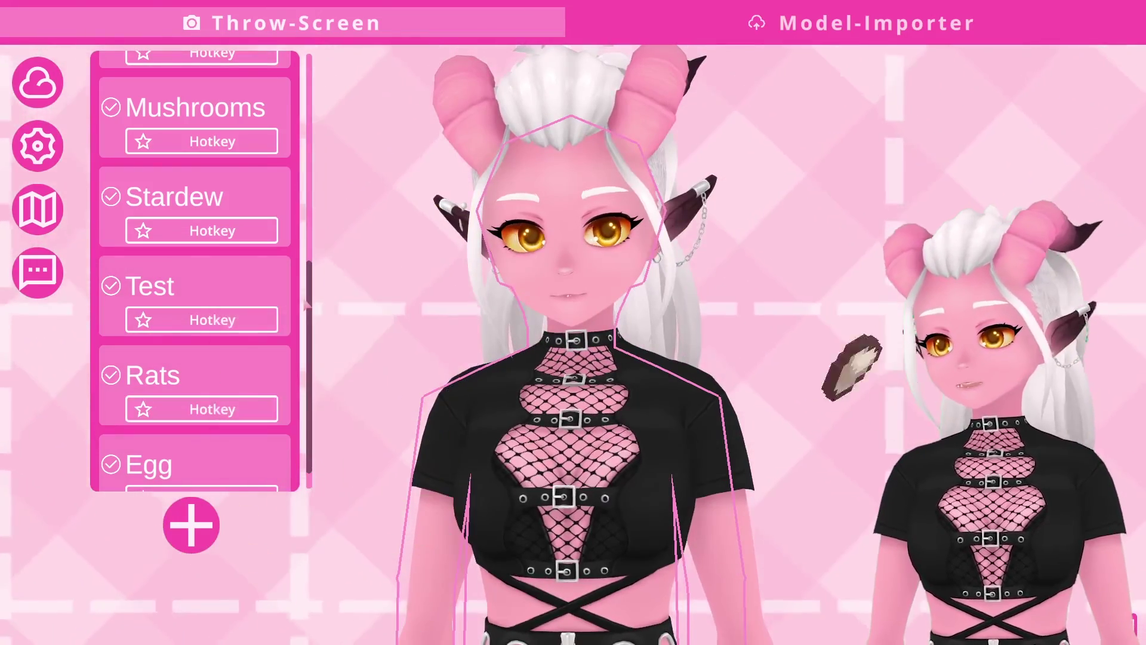